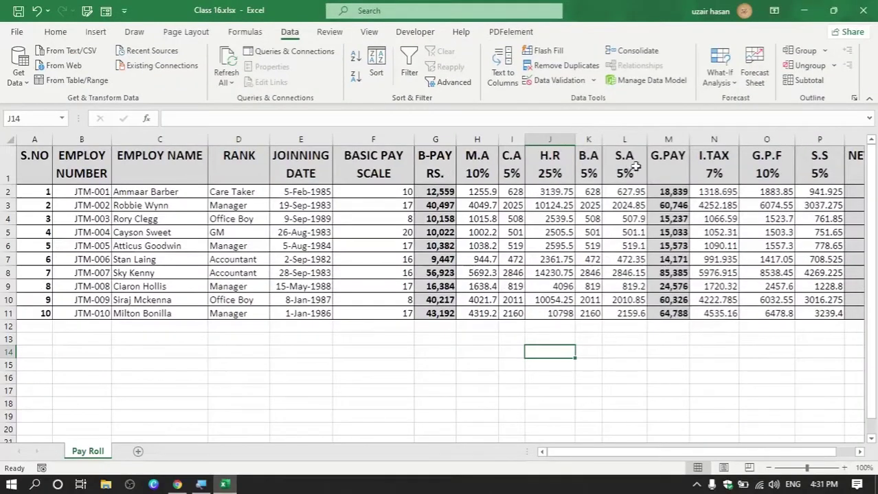
Examine the sample payroll's basic pay, allowance, gross pay, deduction and net pay headings, and view the sheet's print preview
left_click(660, 163)
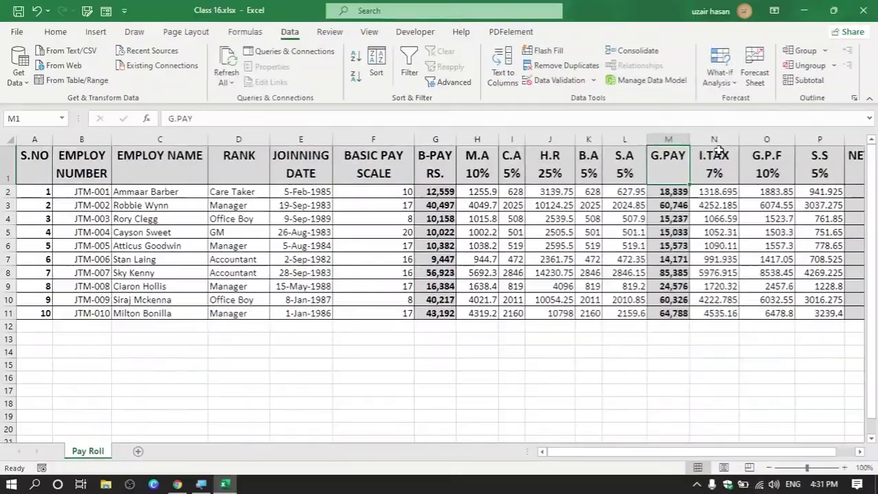
left_click_drag(684, 453, 739, 454)
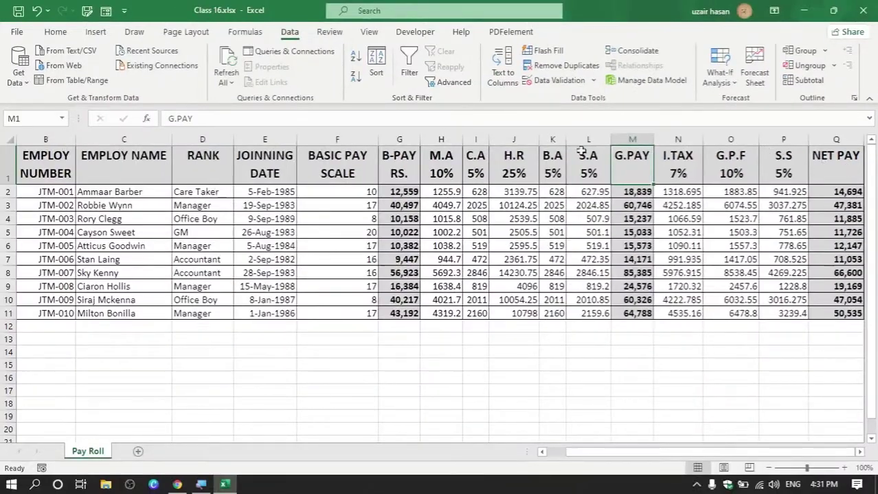
left_click(393, 158)
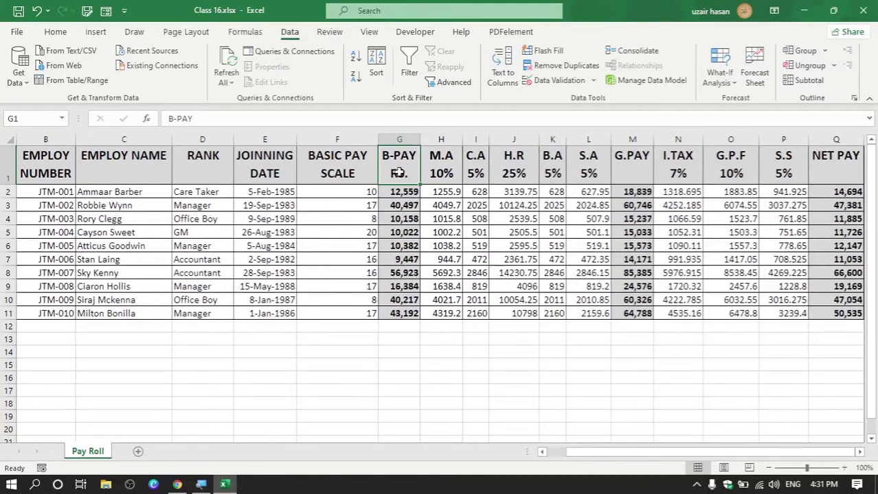
left_click(445, 172)
left_click_drag(467, 172, 602, 182)
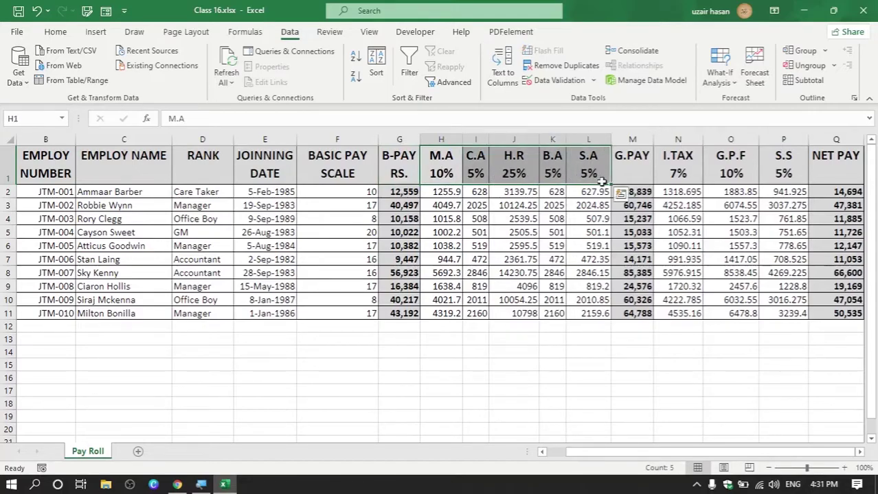
left_click_drag(427, 171, 580, 174)
left_click(643, 170)
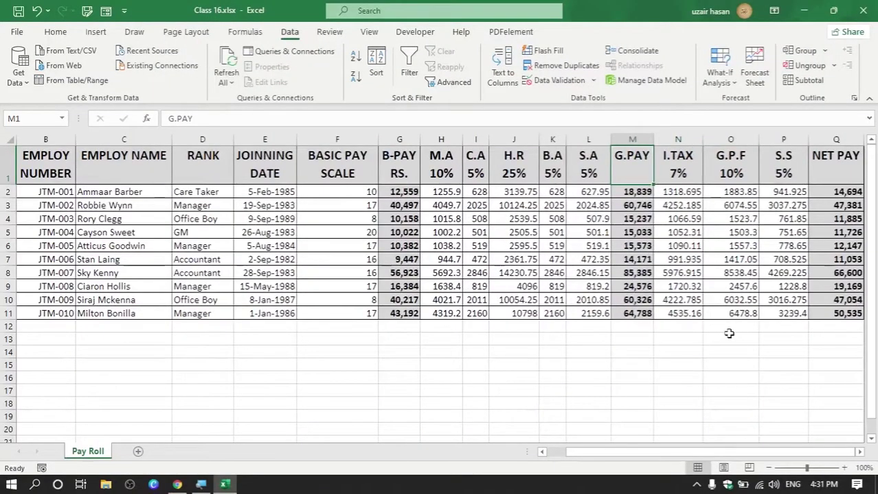
left_click_drag(677, 173, 763, 167)
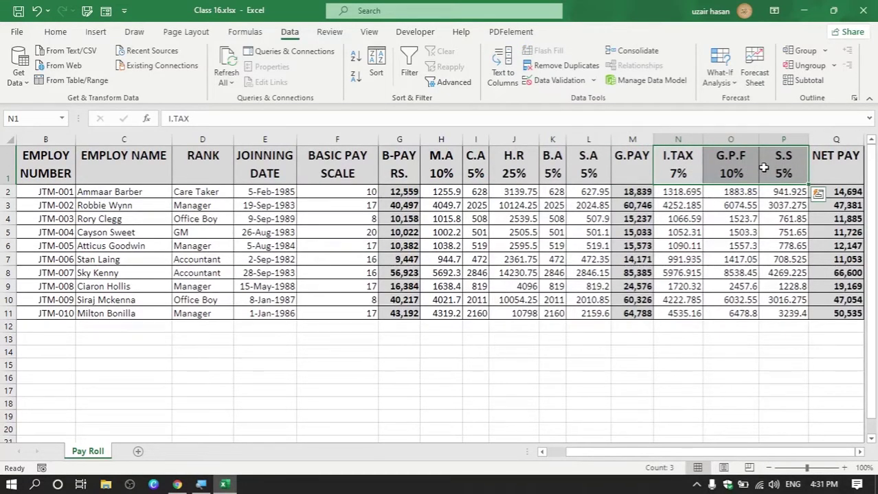
left_click(857, 169)
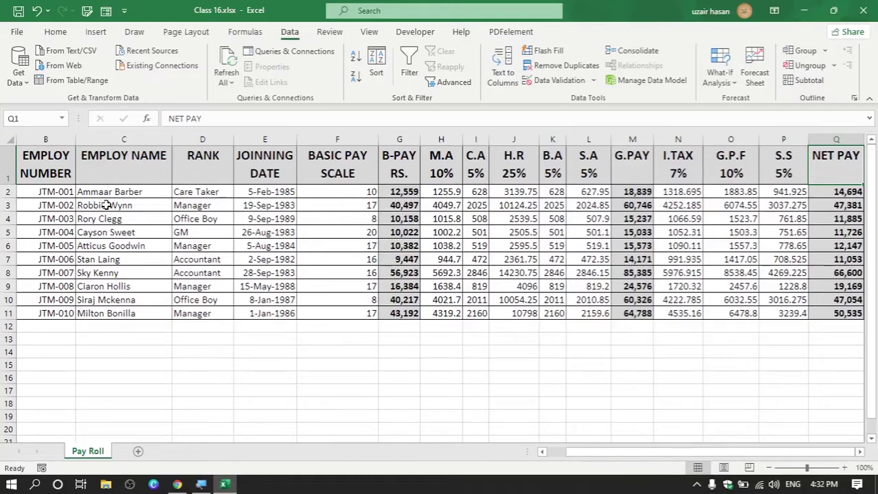
key("ctrl+p")
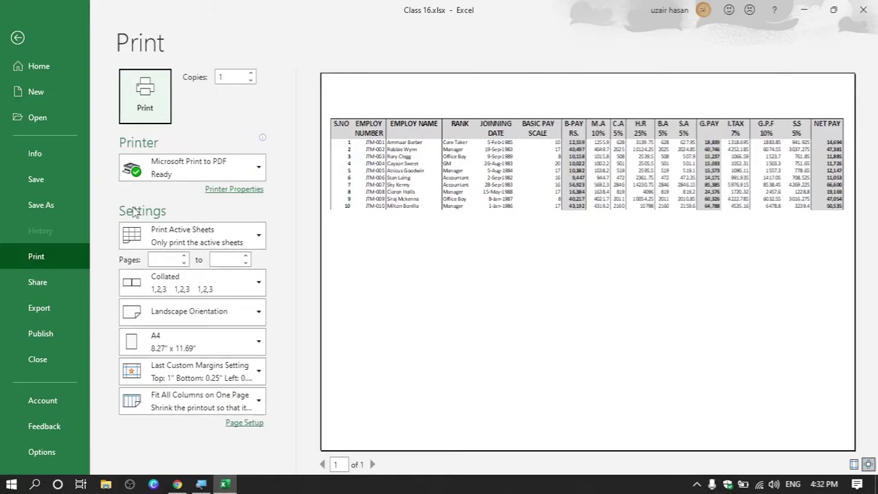
key("Escape")
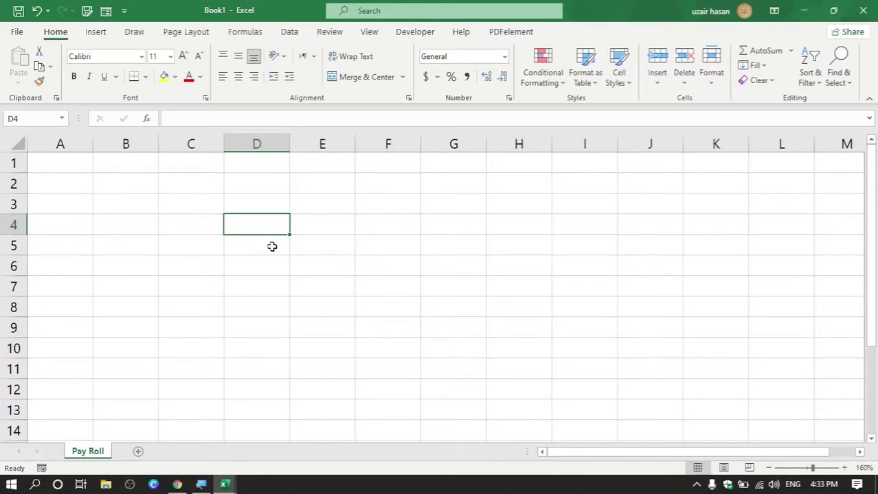
Save the blank workbook to the Desktop as an Excel Workbook named "Pay Roll"
key("F12")
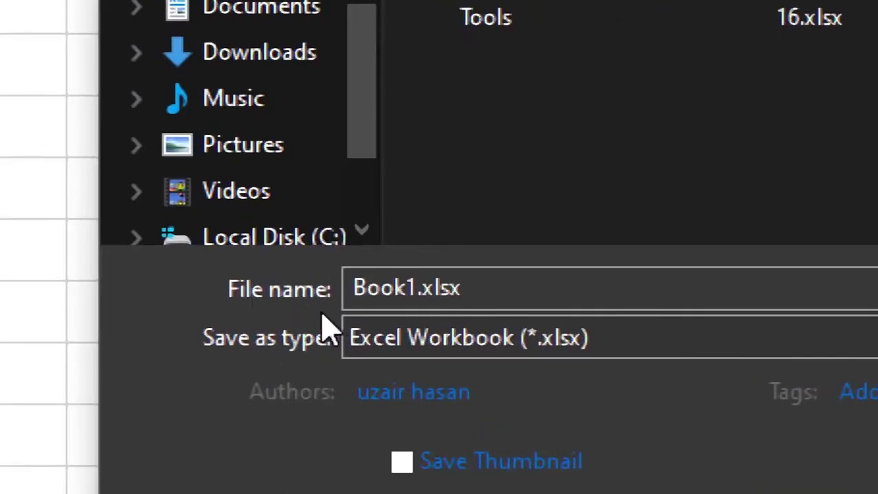
left_click(512, 288)
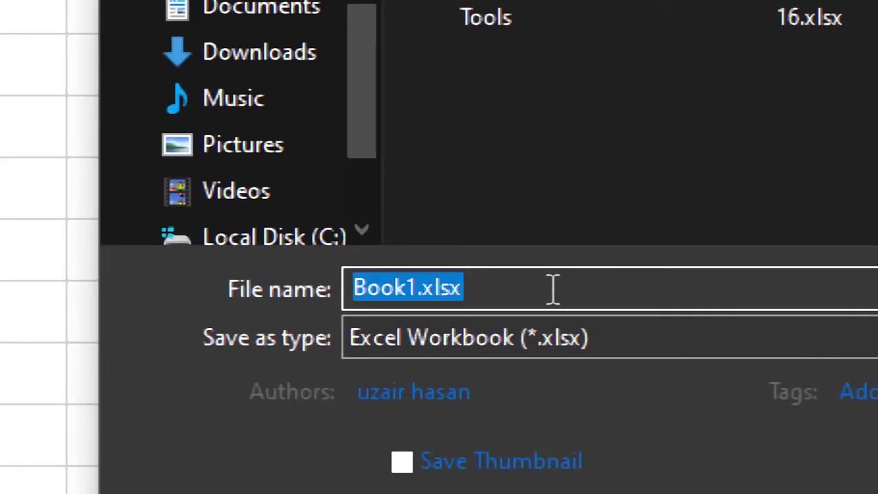
type("Pay ")
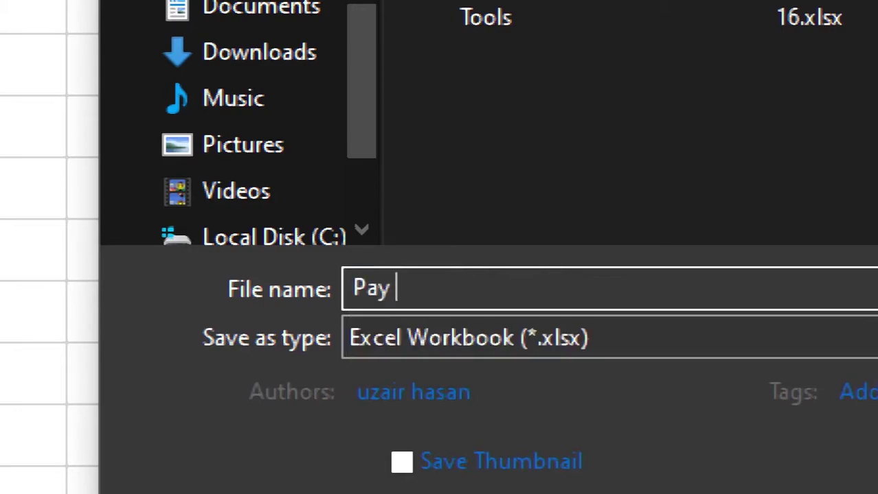
type("Roll")
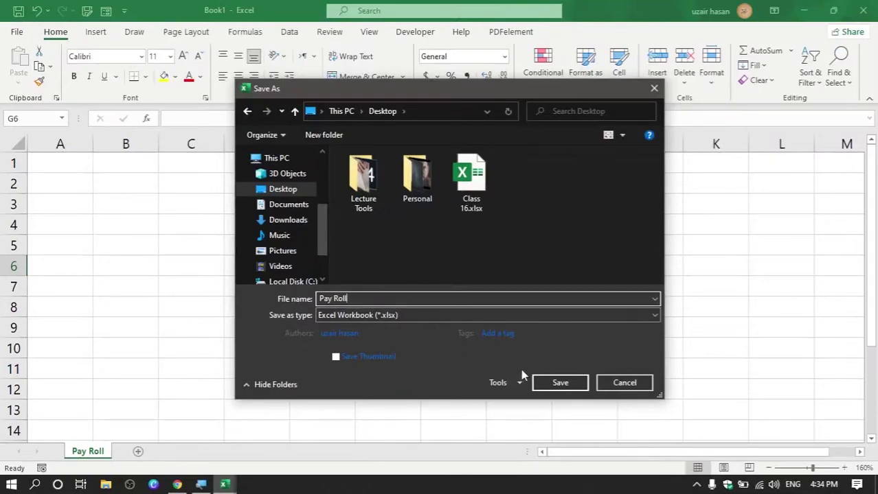
left_click(564, 390)
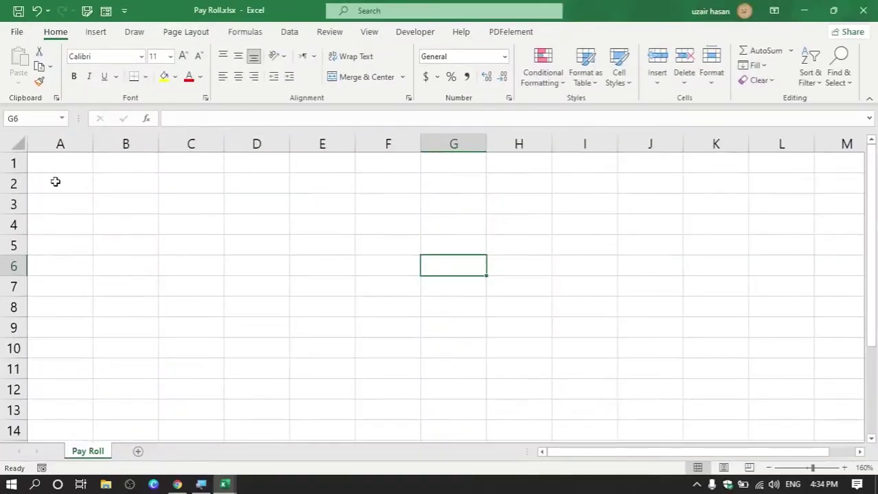
Enter the heading "S.NO." in cell A1
scroll(69, 185, "up", 5, "ctrl")
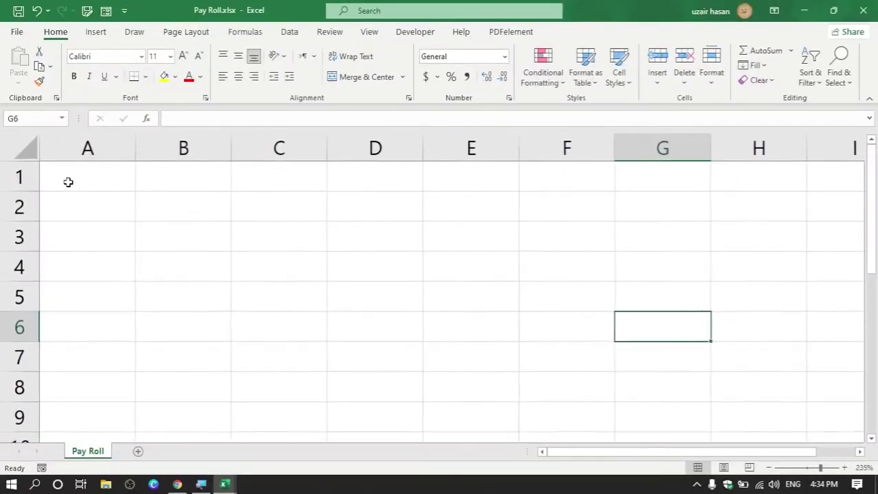
left_click(84, 184)
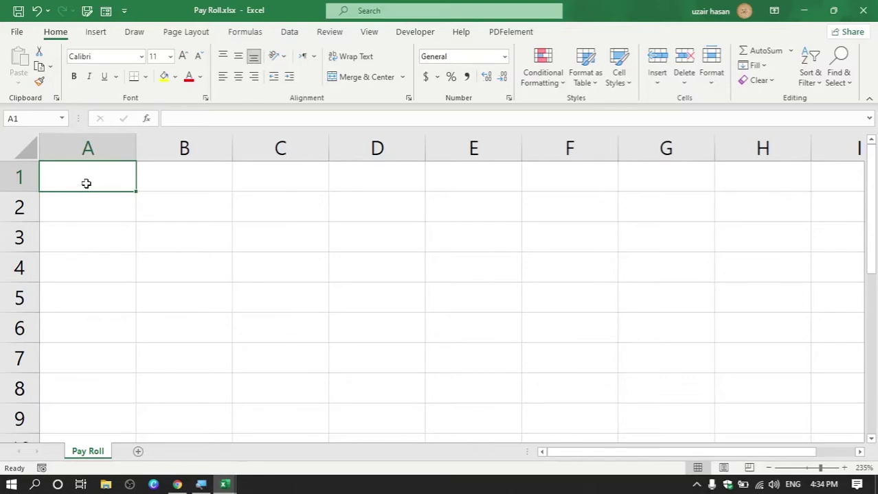
type("S.NO")
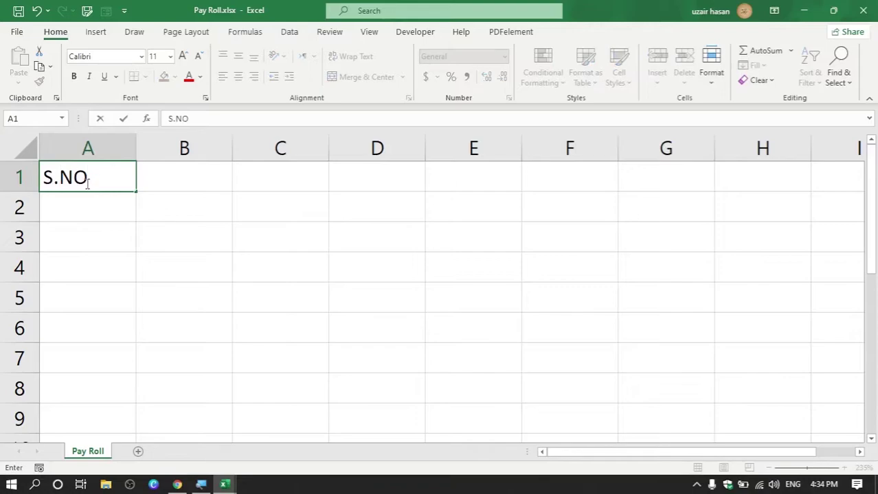
type(".")
Enter the heading "EMPLOY NUMBER" in cell B1, with a line break between the two words
left_click(184, 180)
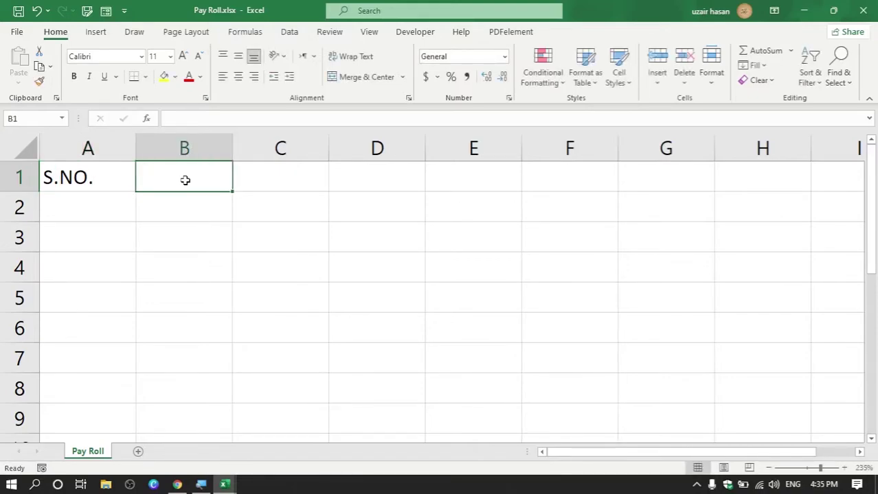
type("E")
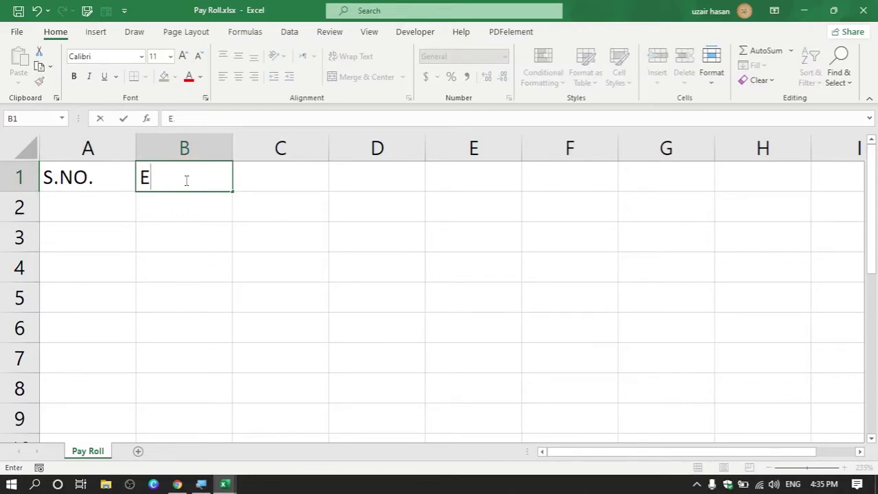
type("MPLOY")
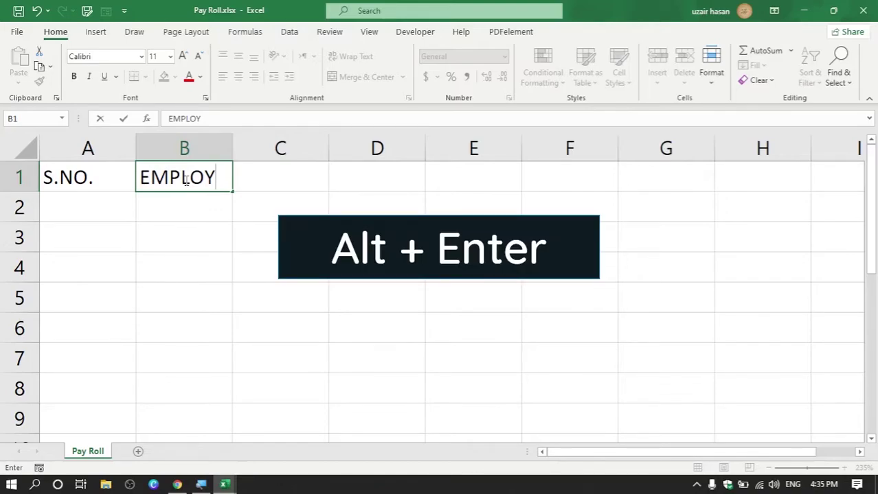
key("alt+Return")
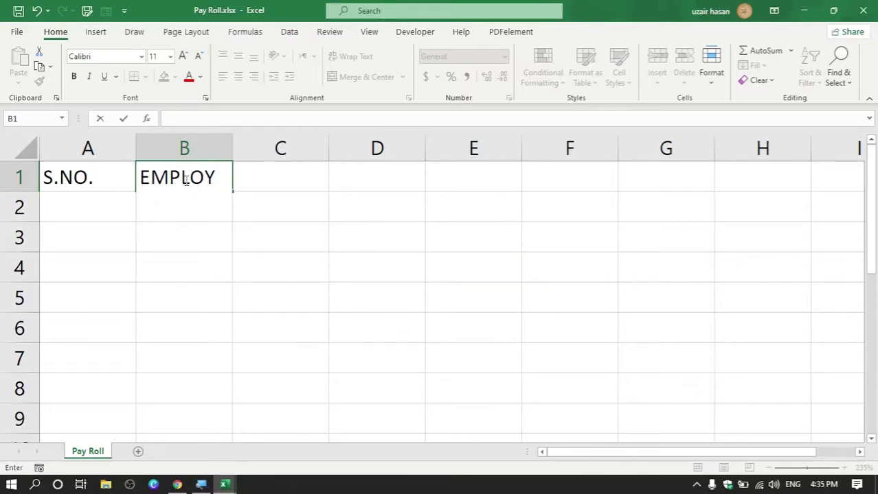
type("NUMBER")
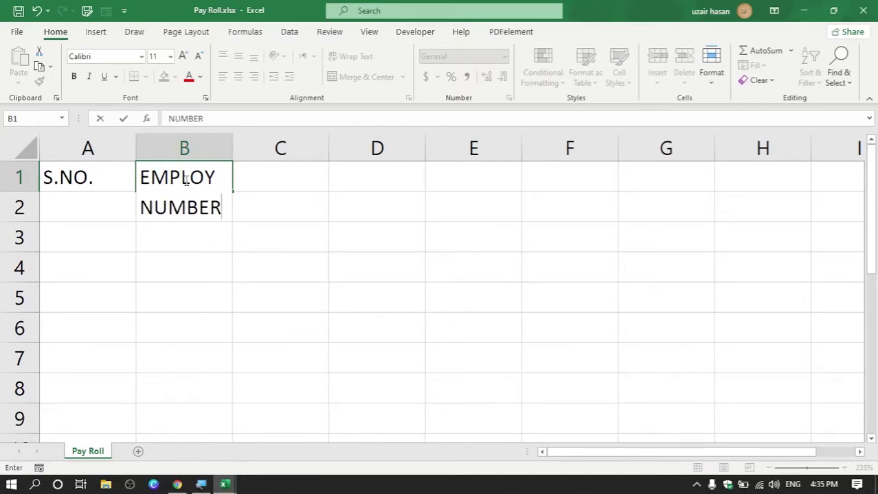
key("Tab")
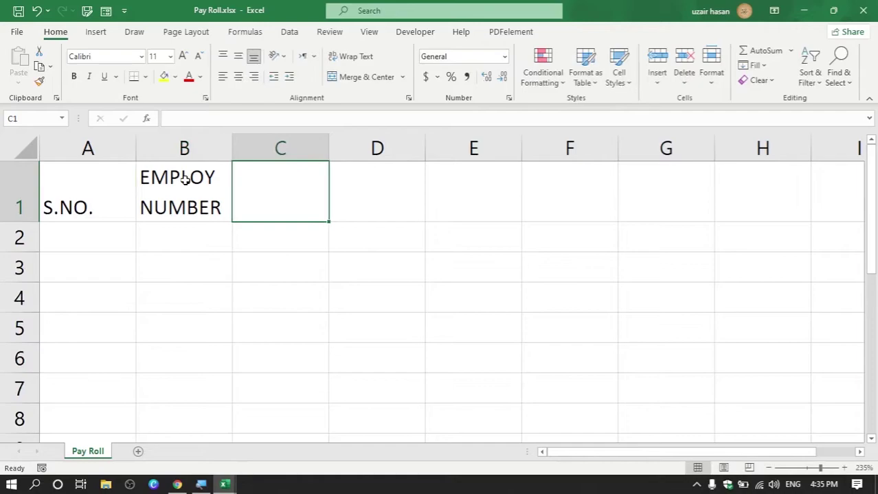
Enter the headings "EMPLOY NAME" in cell C1 and "RANK" in cell D1
type("EMPLOY")
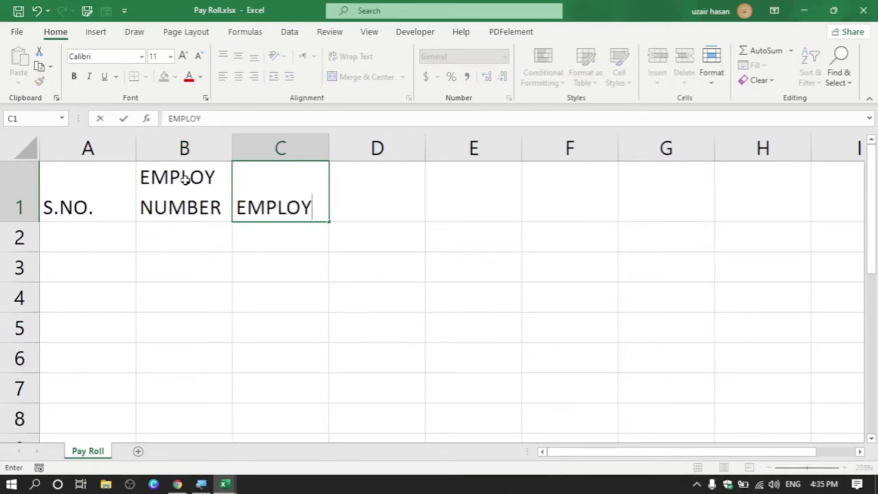
type(" NMA")
key("BackSpace")
key("BackSpace")
type("AME")
key("Tab")
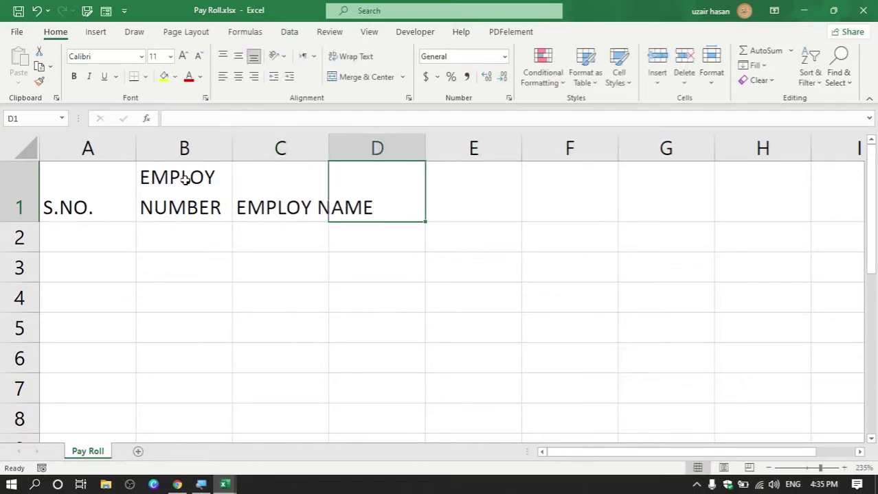
type("RANK")
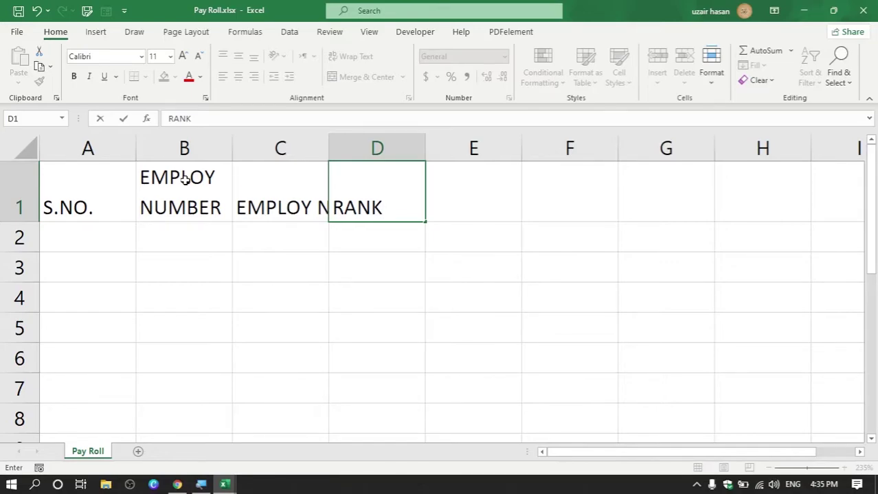
key("Tab")
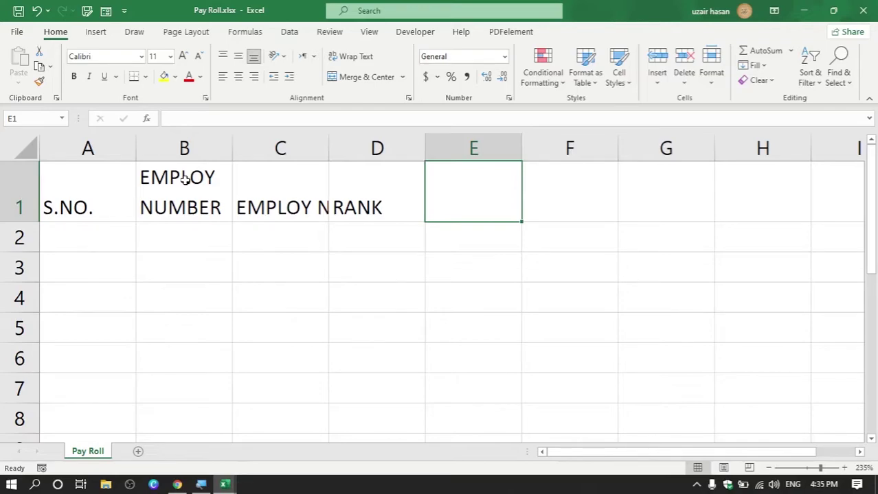
Enter the heading "JOINNING DATE" in cell E1, with DATE on a second line
type("JOI")
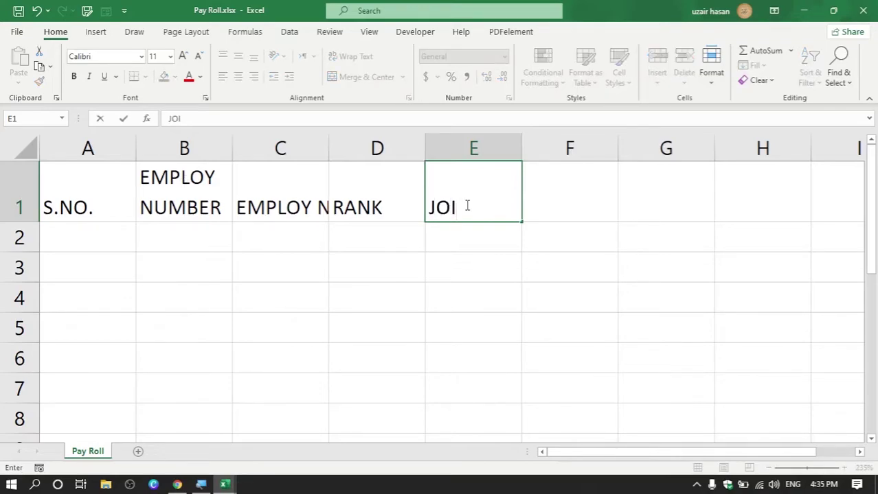
type("NNING")
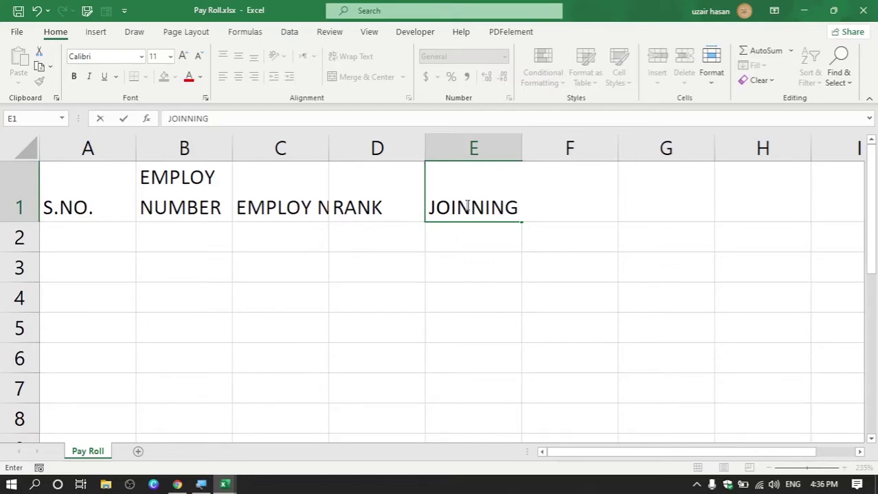
key("alt+Return")
type("ATE")
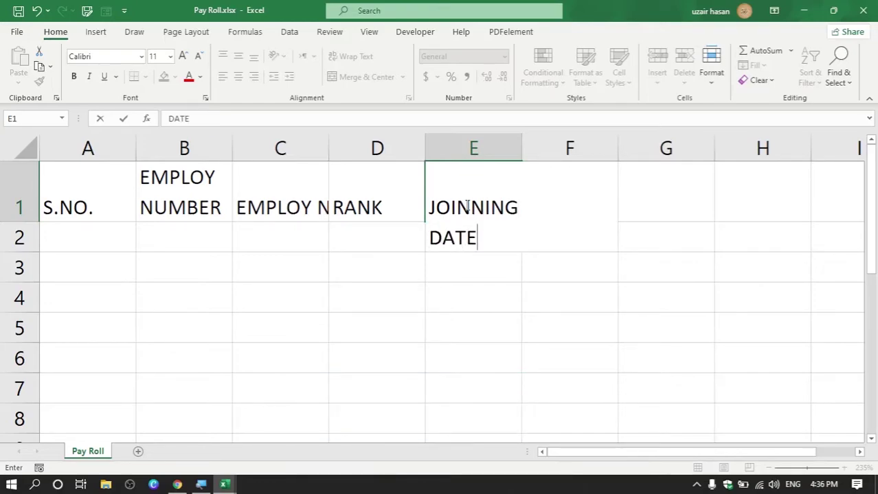
key("Tab")
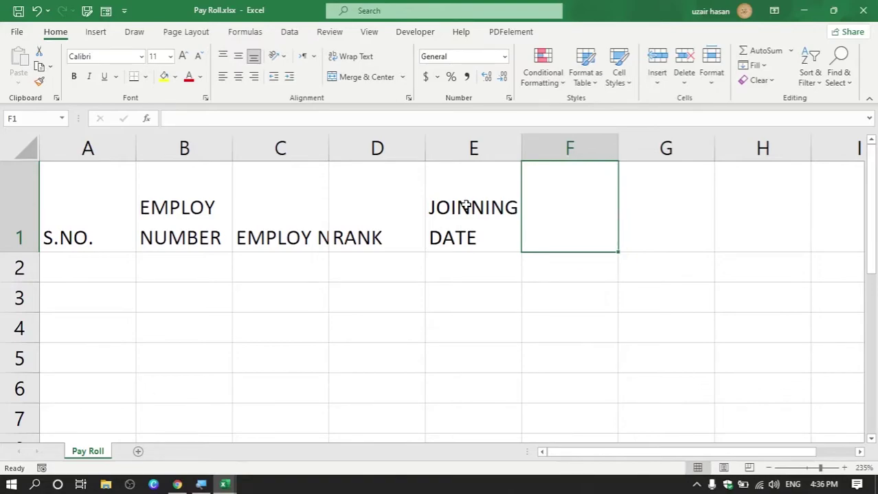
Enter the heading "BASIC PAY SCALE" in cell F1, with a line break before SCALE
type("BAS")
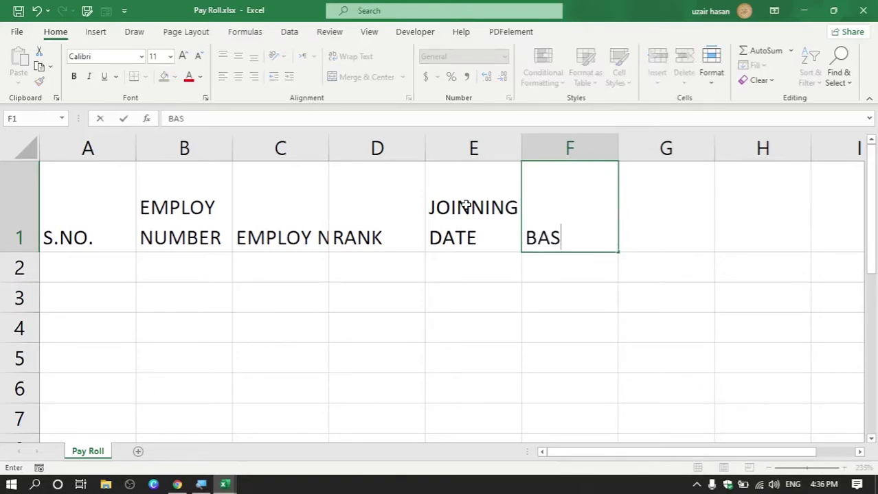
type("IC PAY")
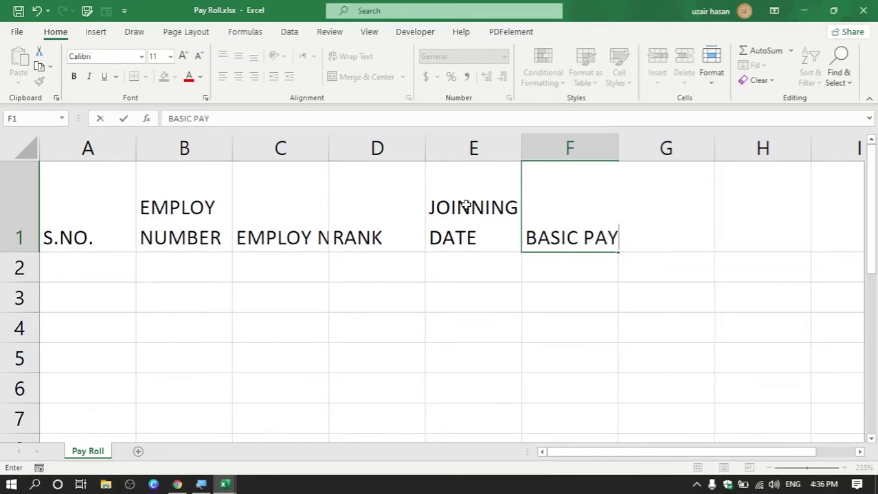
key("alt+Return")
type("SCALE")
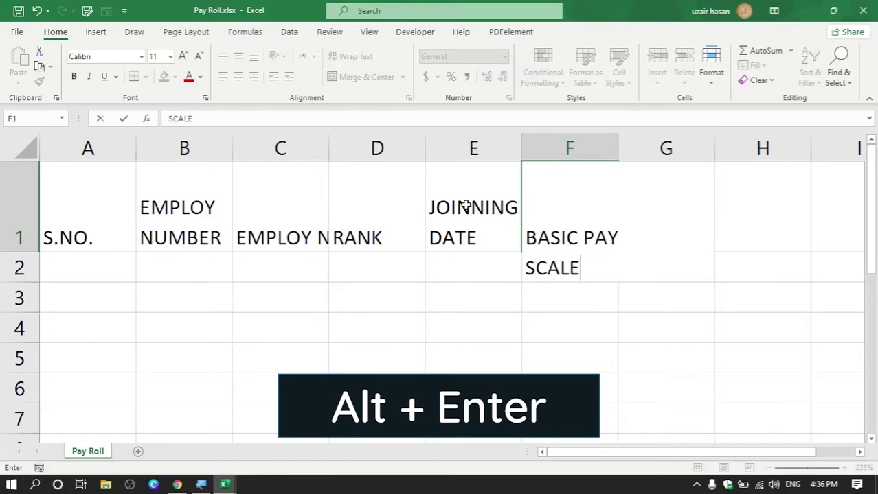
key("Tab")
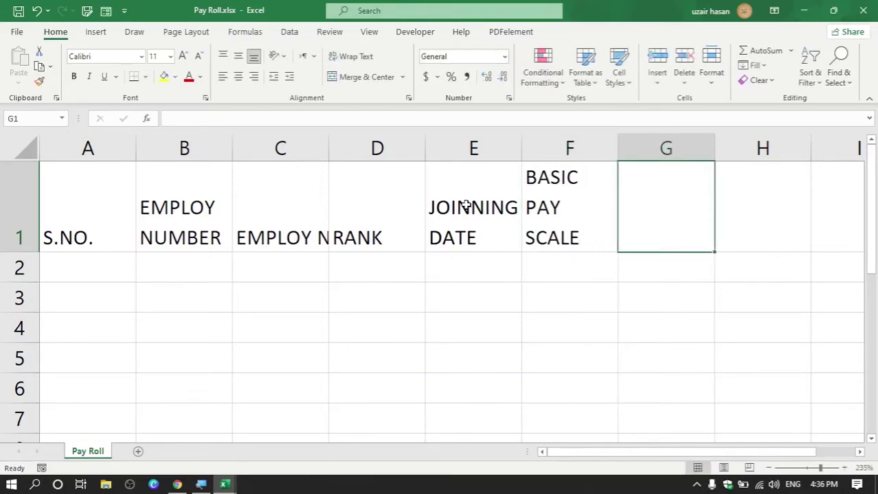
Enter the headings "B-PAY RS." in cell G1 and "M.A 10%" in cell H1, with RS. and 10% on second lines
type("B-PAY")
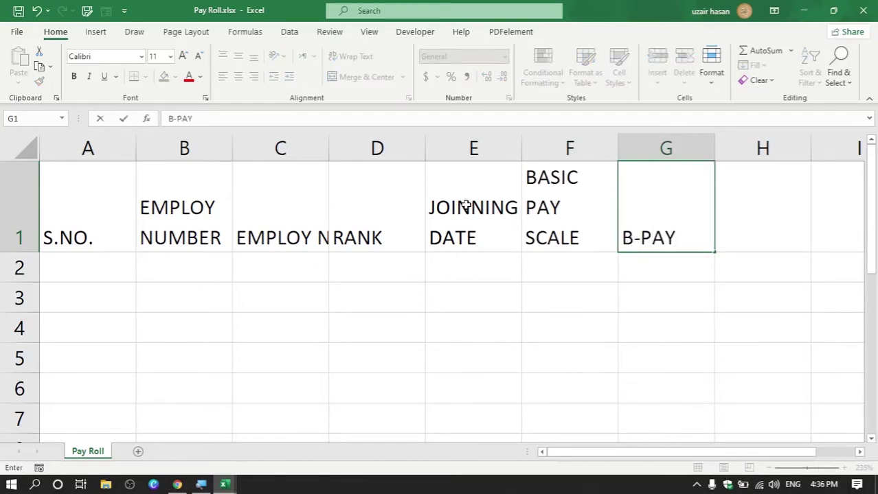
key("alt+Return")
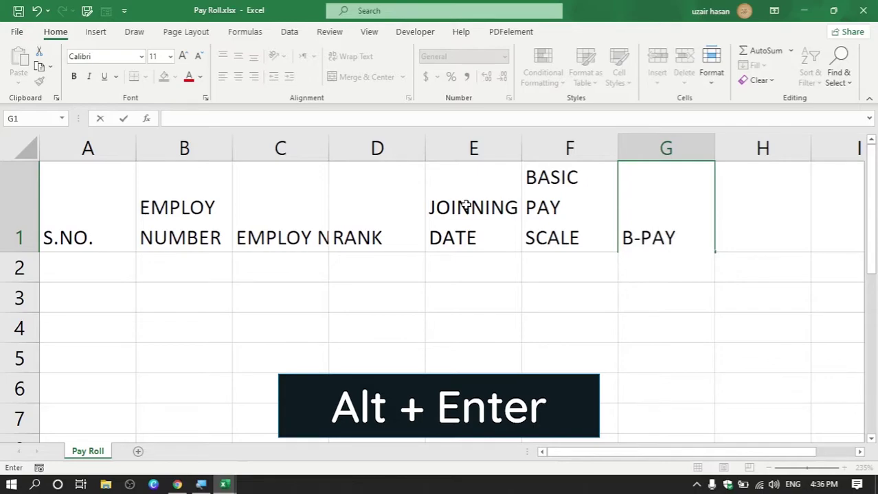
type("RS.")
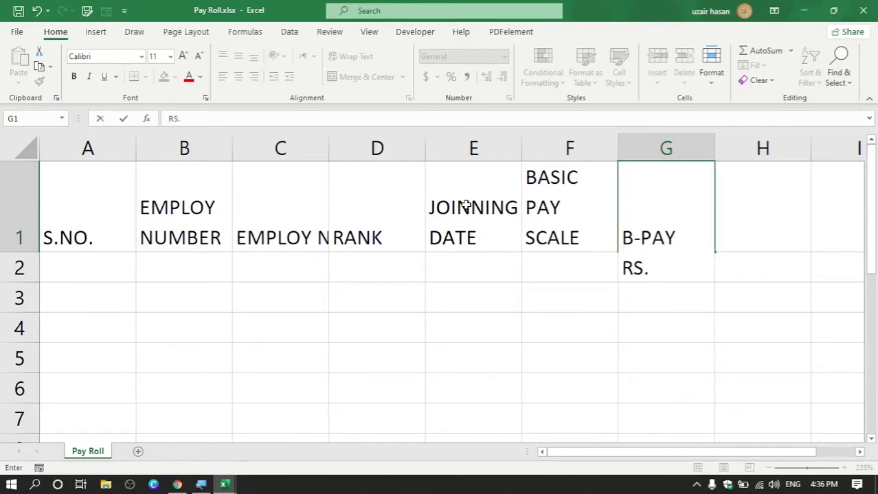
key("Tab")
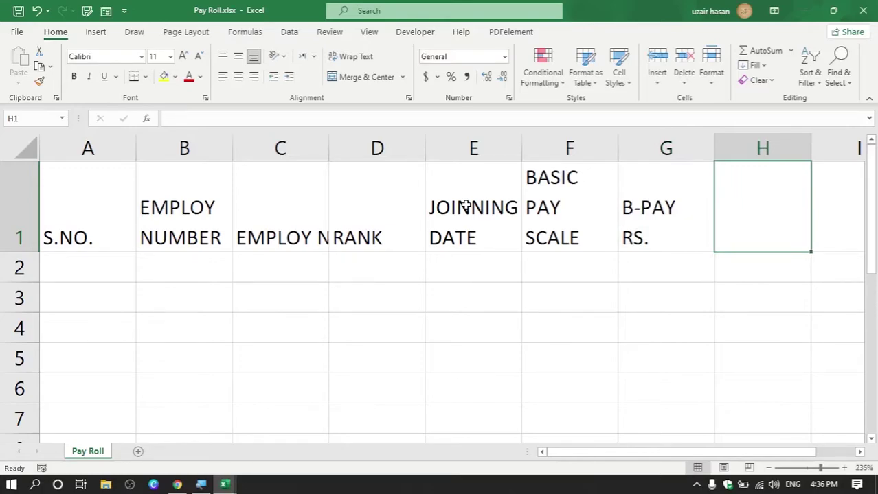
type("M.A")
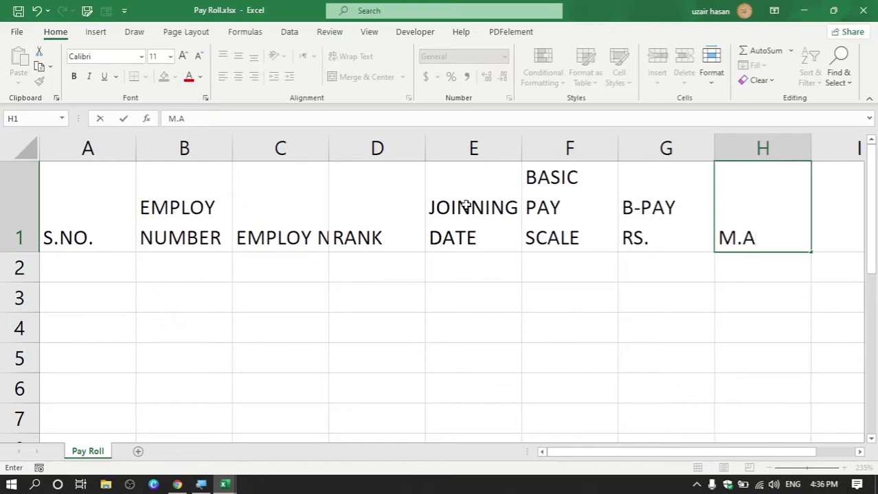
key("alt+Return")
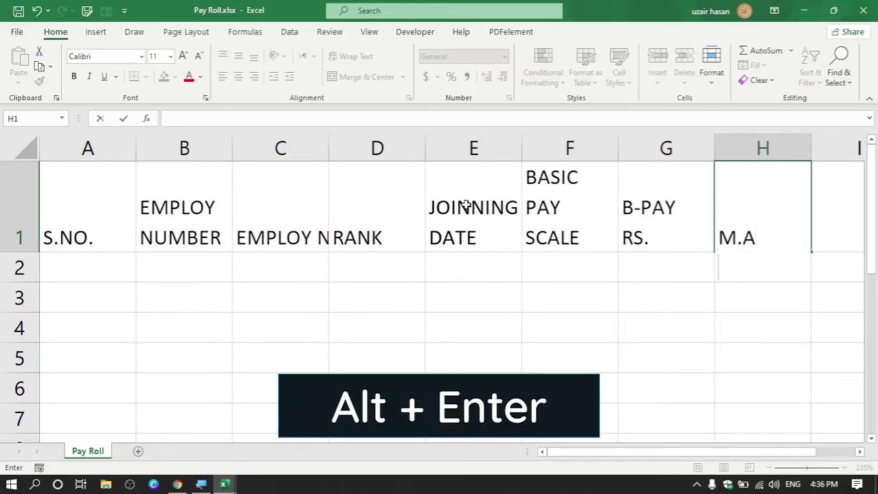
type("10%")
key("Tab")
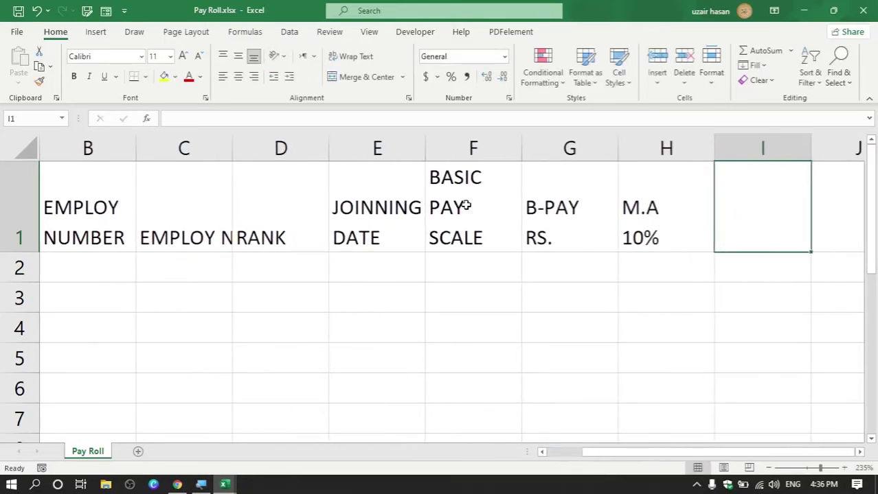
Enter the headings "C.A 5%" in cell I1 and "H.R 25%" in cell J1, with each percentage on a second line
type("C.A")
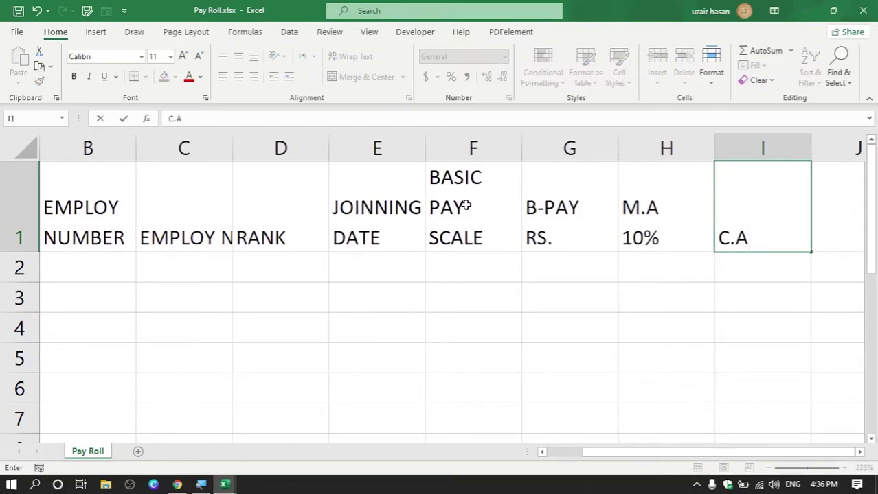
key("alt+Return")
type("5%")
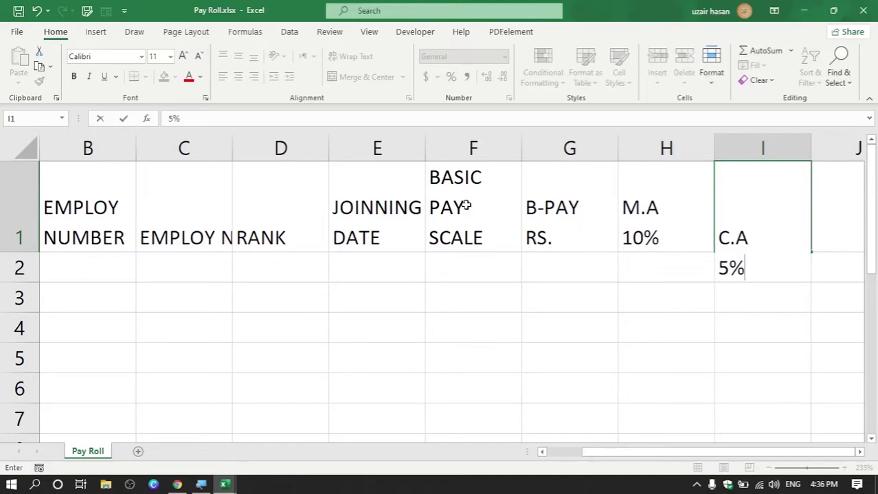
key("Tab")
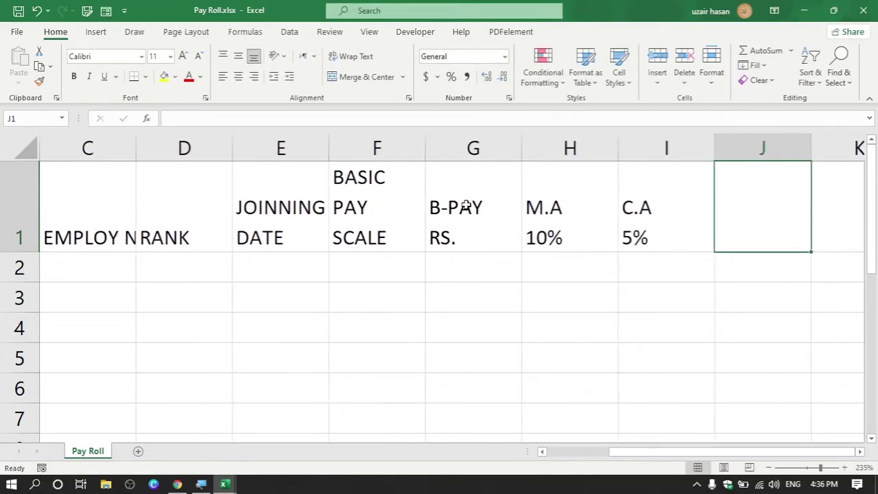
type("H.R")
key("alt+Return")
type("25%")
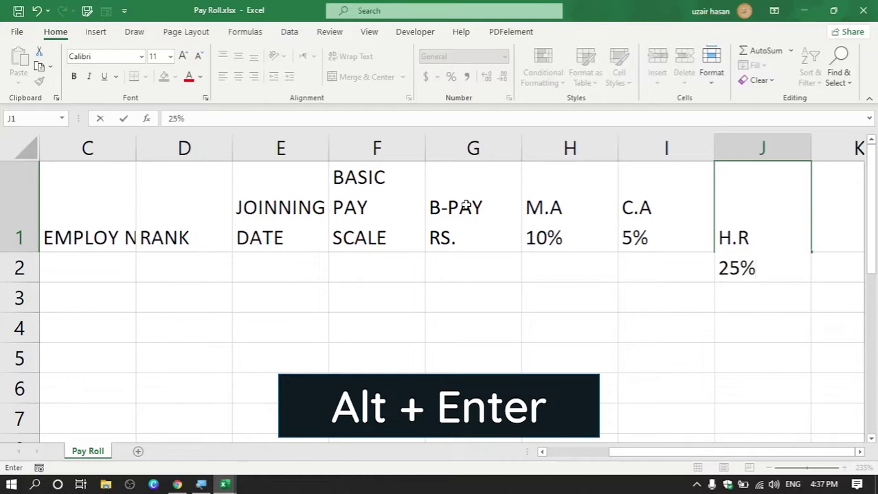
key("Tab")
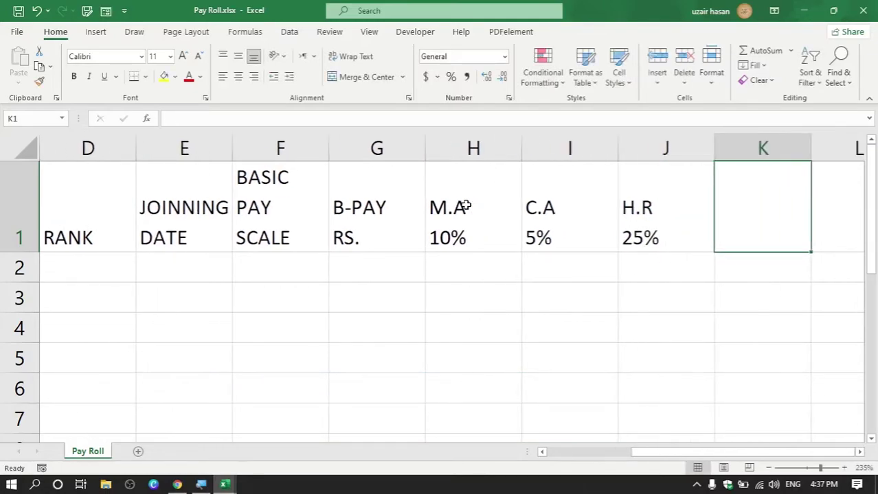
Enter the headings "B.A 5%" in cell K1 and "S.A 5%" in cell L1, with each percentage on a second line
type("B.A")
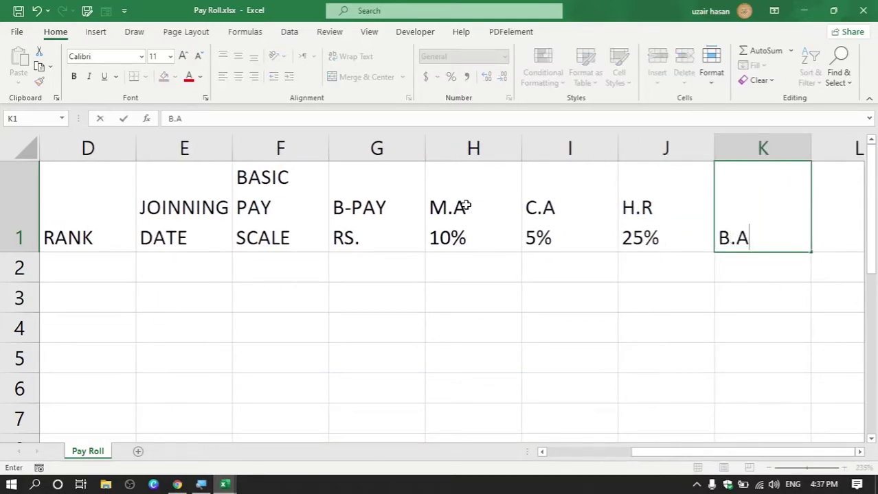
key("alt+Return")
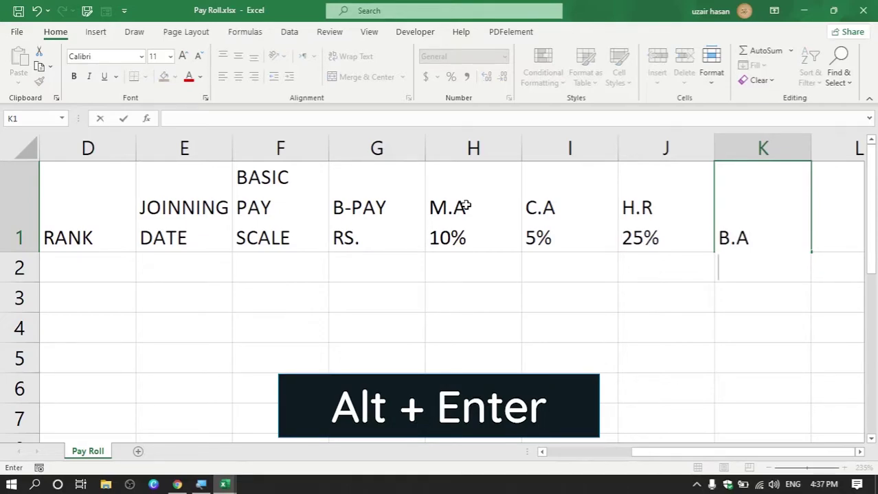
type("5%")
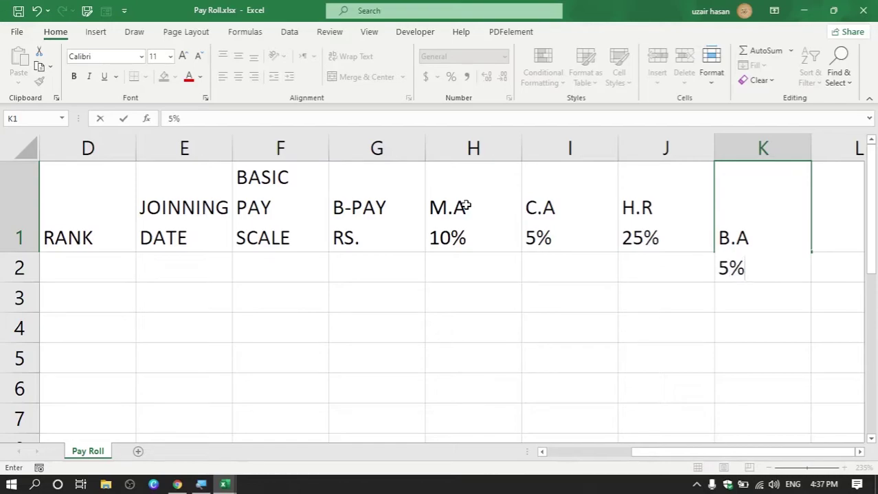
key("Tab")
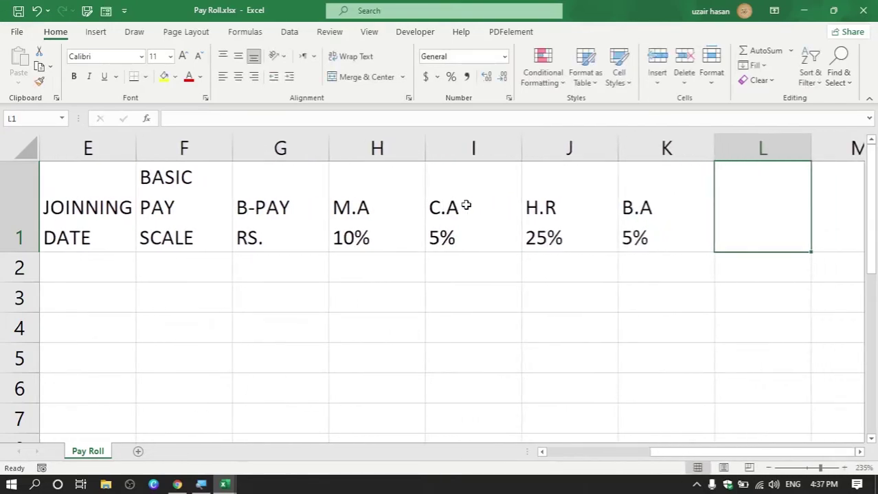
type("S.A")
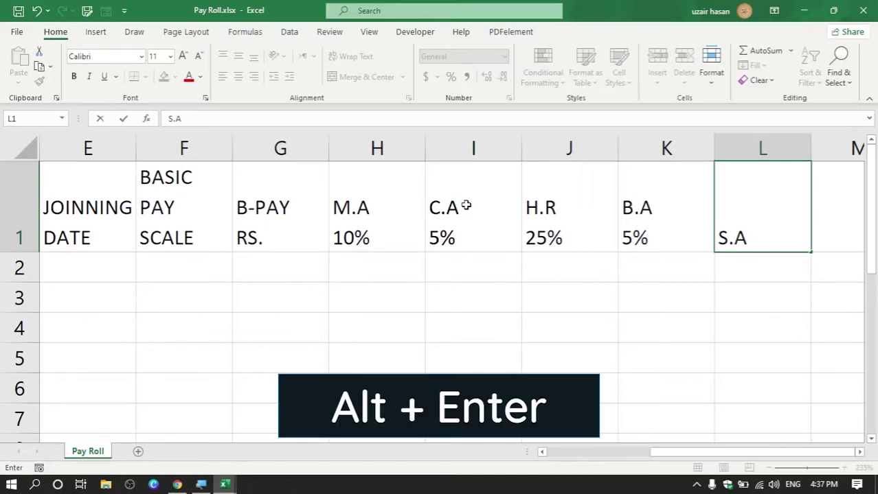
key("alt+Return")
type("5%")
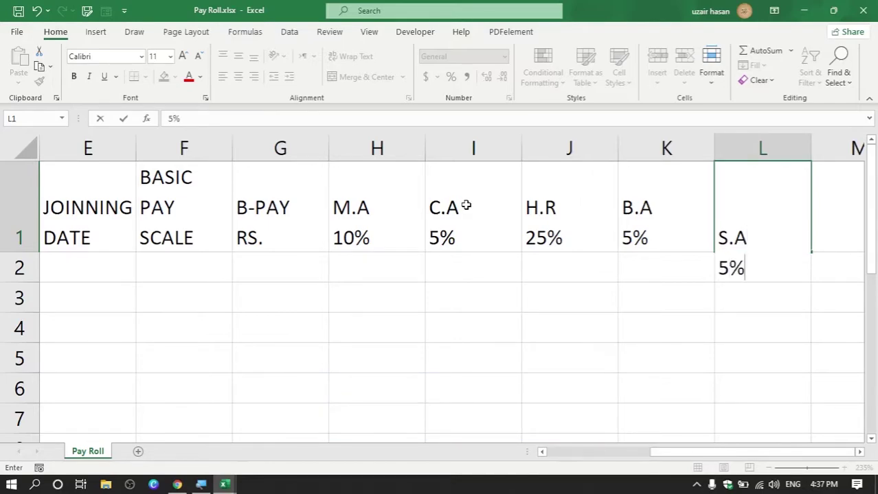
key("Tab")
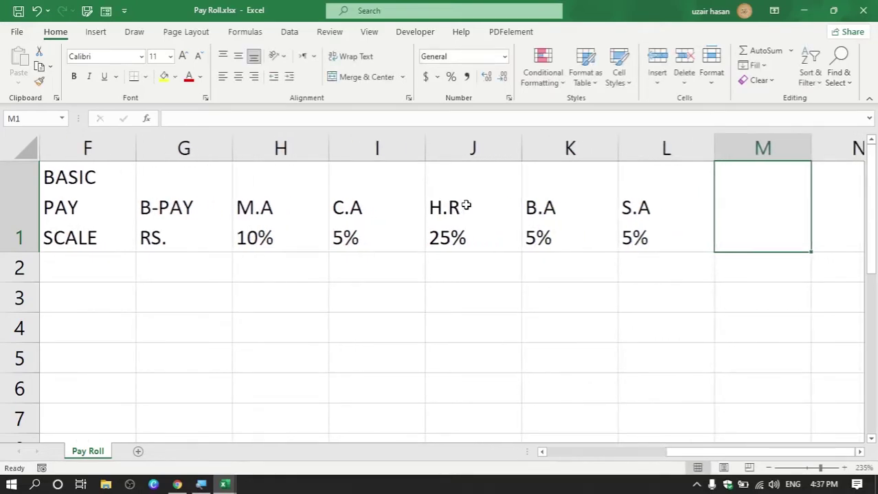
Enter the heading "G.PAY" in cell M1 and "I.TAX 7%" in cell N1, with 7% on a second line
type("G.P")
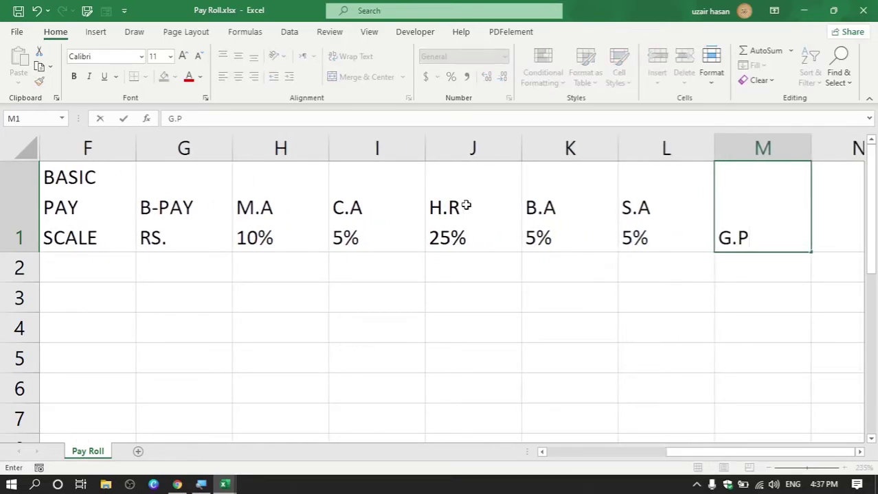
type("AY")
key("Tab")
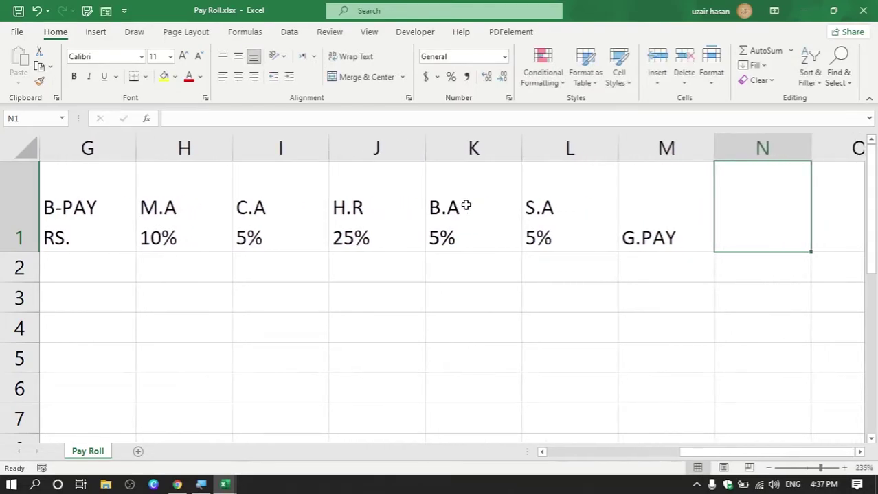
type("I.")
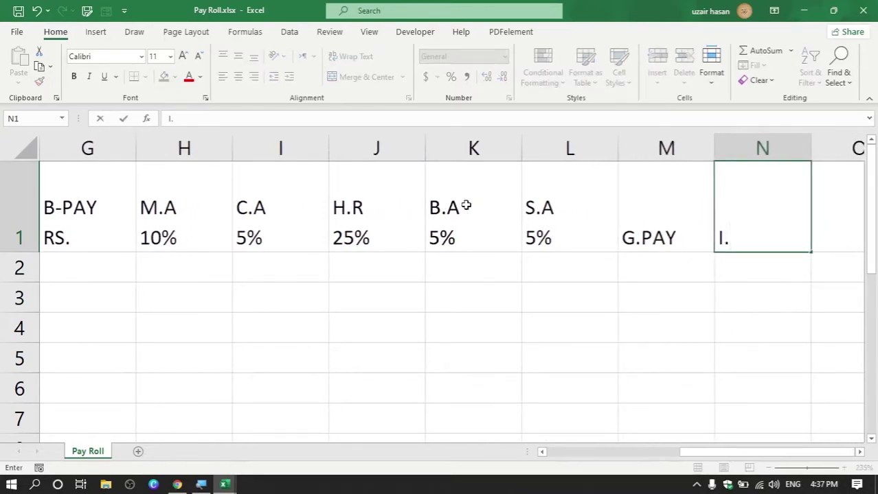
type("TAX")
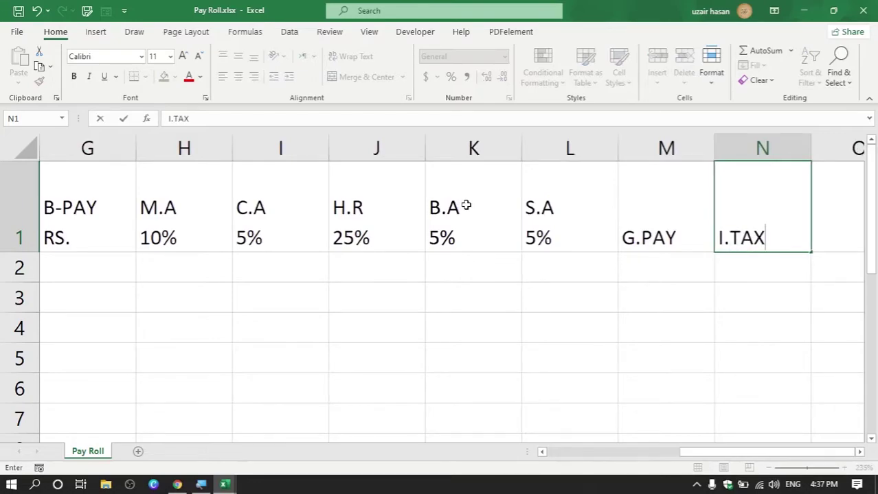
key("alt+Return")
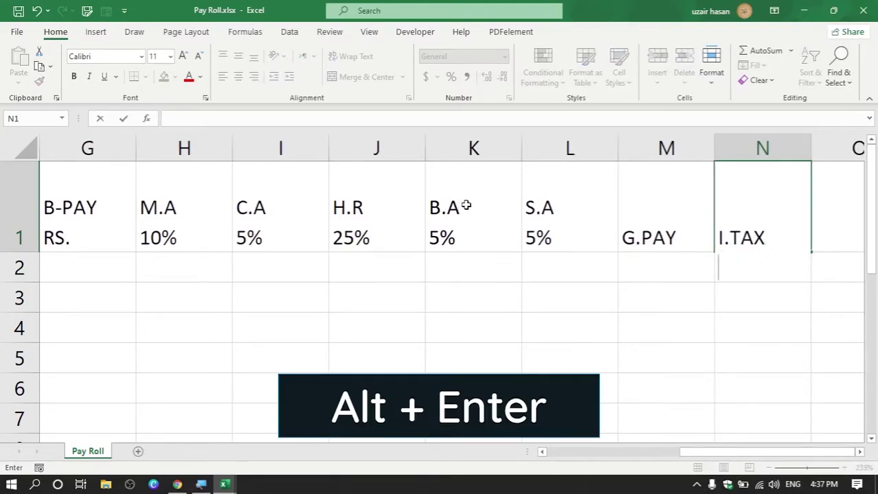
type("7%")
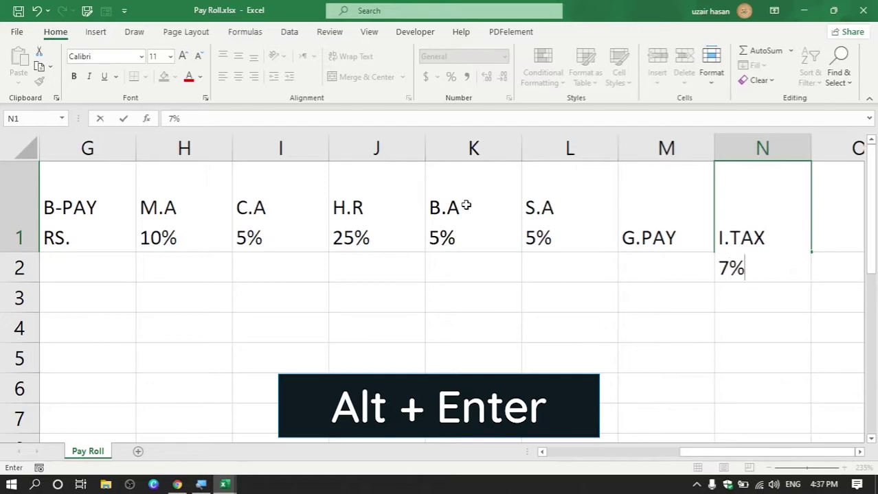
key("Tab")
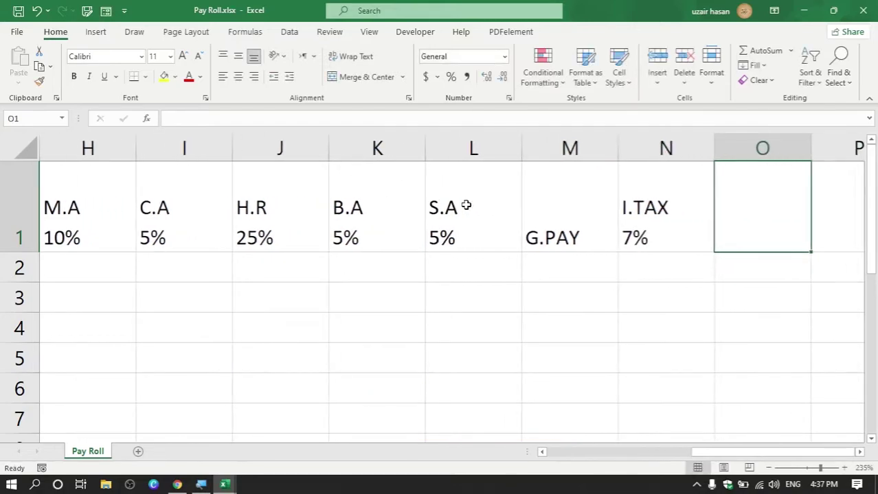
Enter the headings "G.P.F 10%" in cell O1 and "S.S 5%" in cell P1, with each percentage on a second line
type("G.P.F")
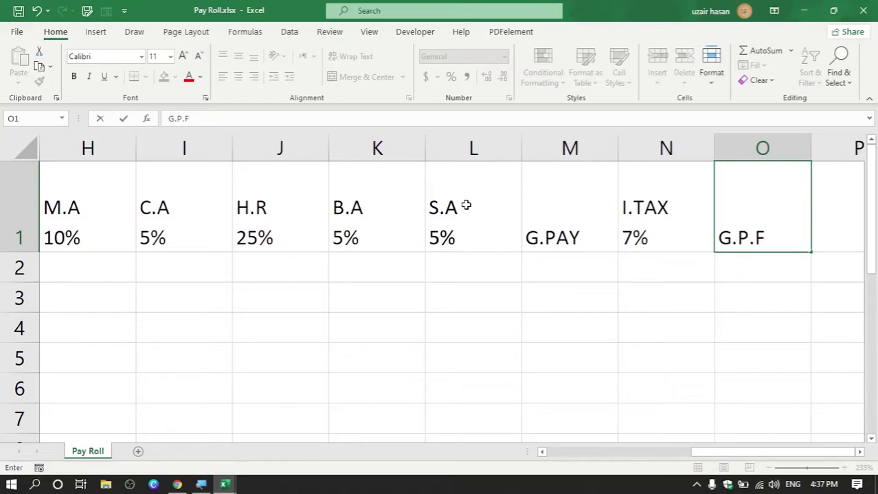
key("alt+Return")
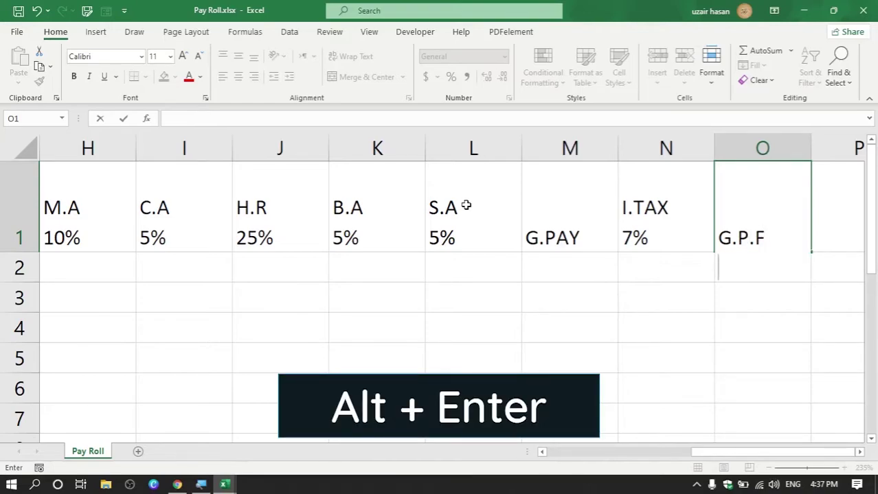
type("10%")
key("Tab")
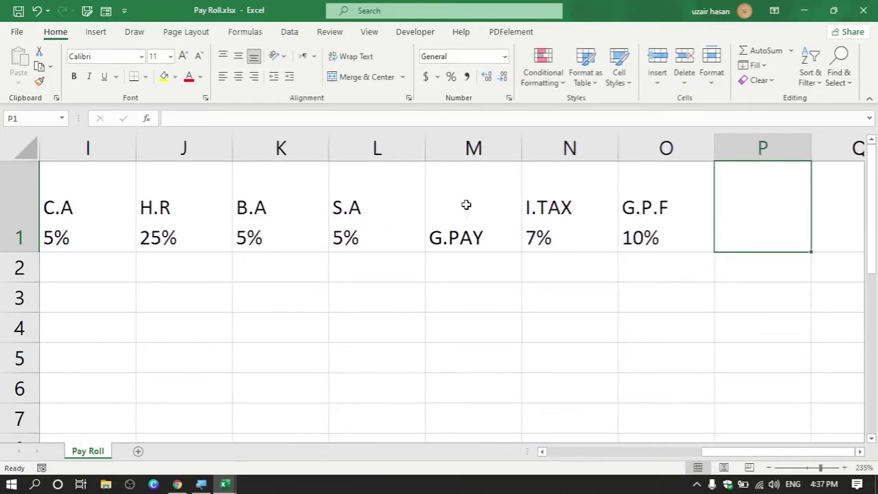
type("S.S")
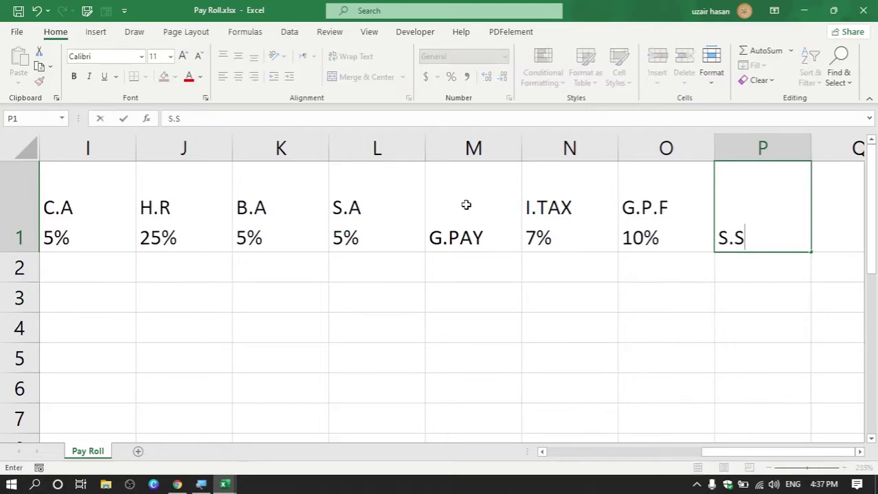
key("alt+Return")
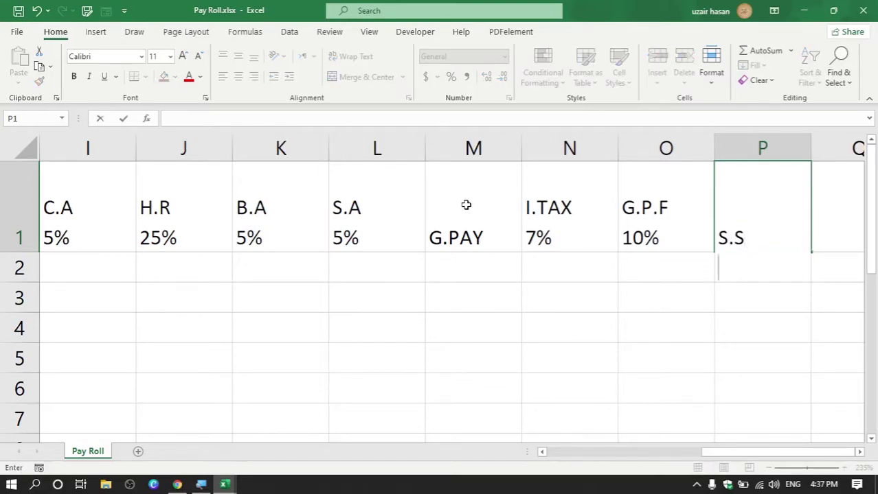
type("5")
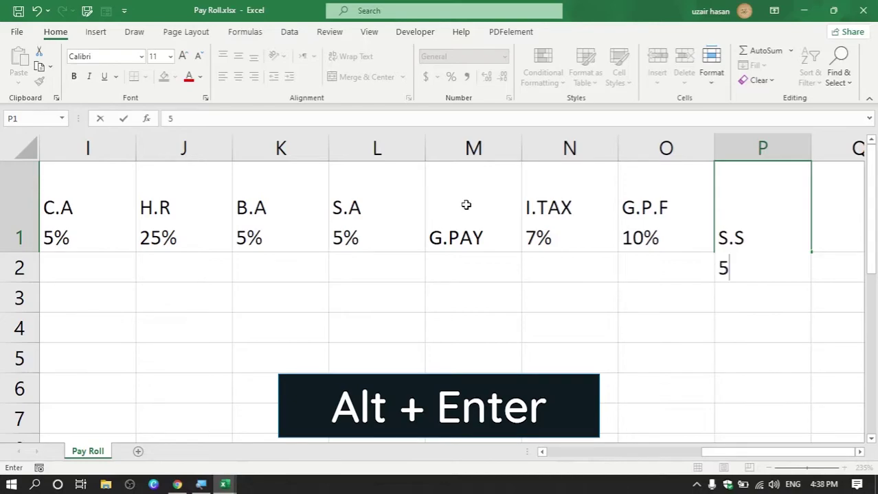
type("%")
key("Tab")
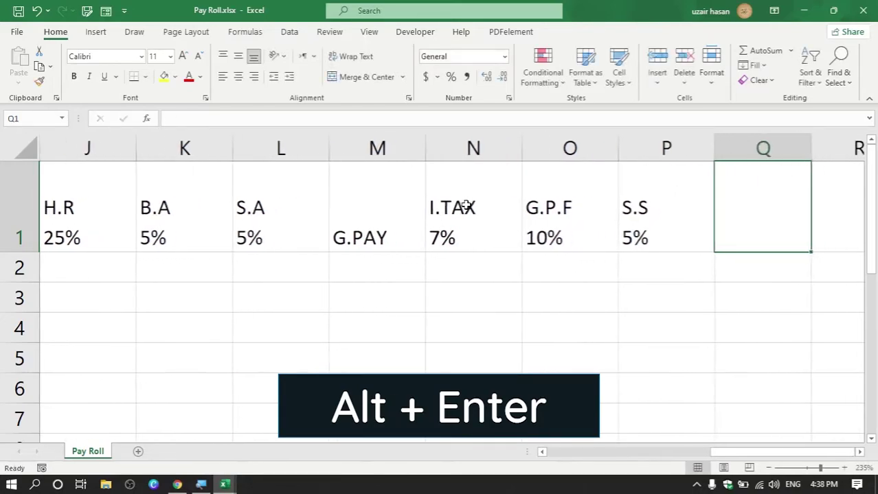
Enter the heading "NET PAY" in cell Q1, with PAY on a second line
type("NET")
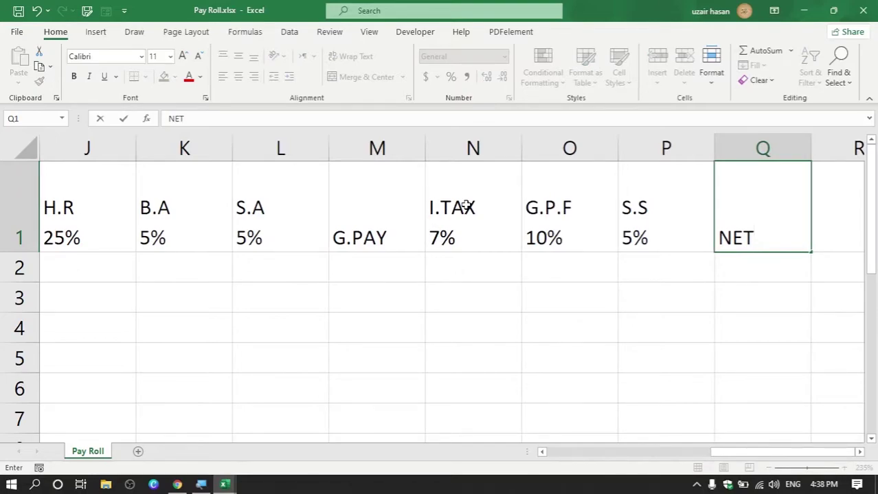
key("alt+Return")
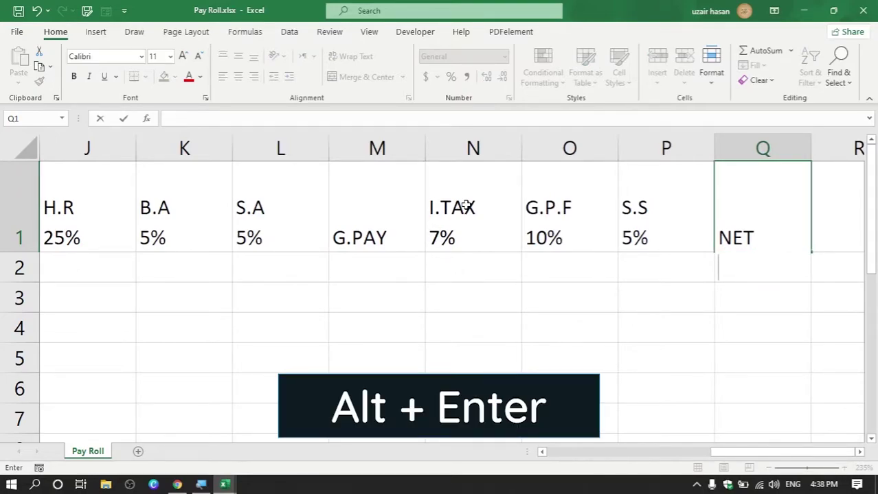
type("PAY")
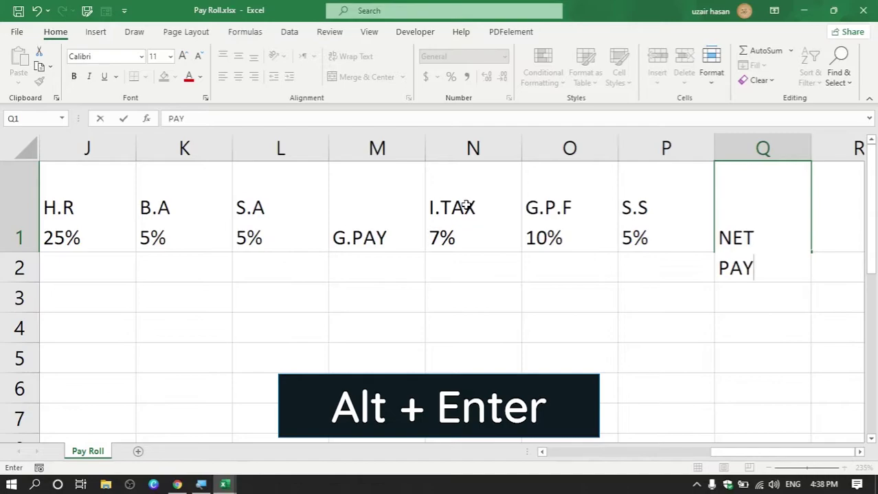
key("Return")
key("Home")
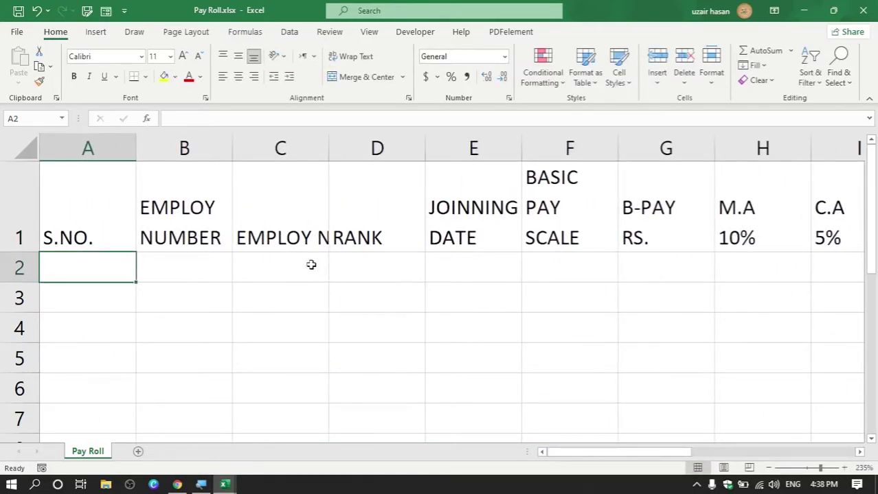
left_click(103, 214)
left_click(18, 221)
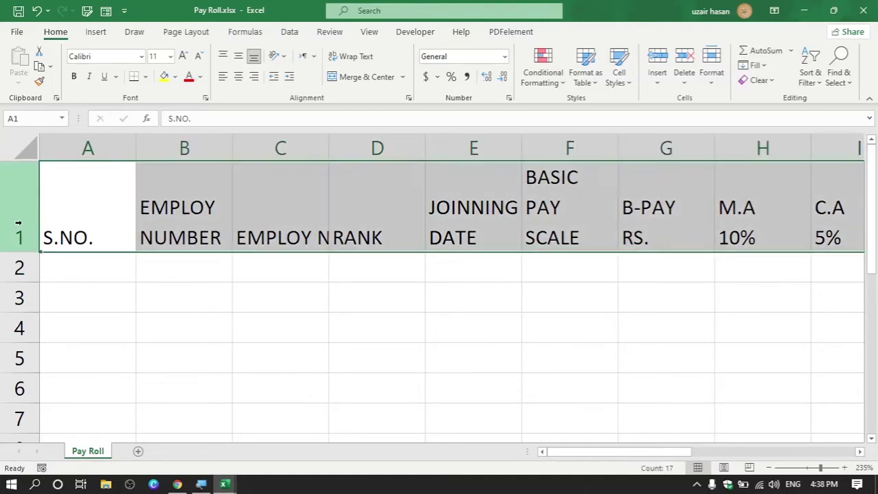
left_click(85, 208)
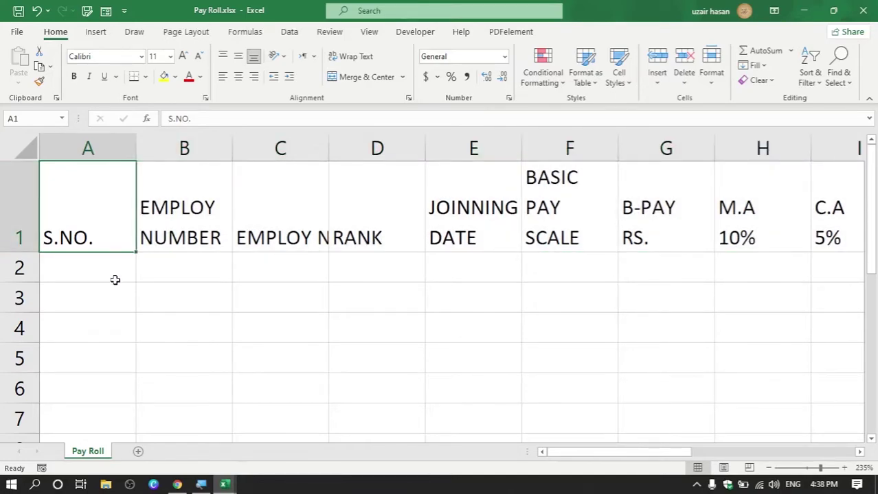
key("Down")
key("Down")
Centre the headings in A1:Q1 horizontally and align them to the top of their cells
left_click(93, 208)
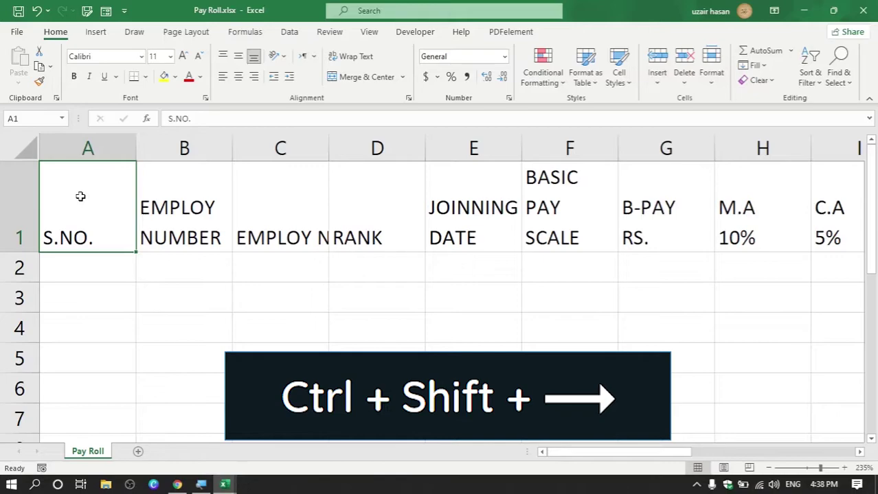
key("ctrl+shift+Right")
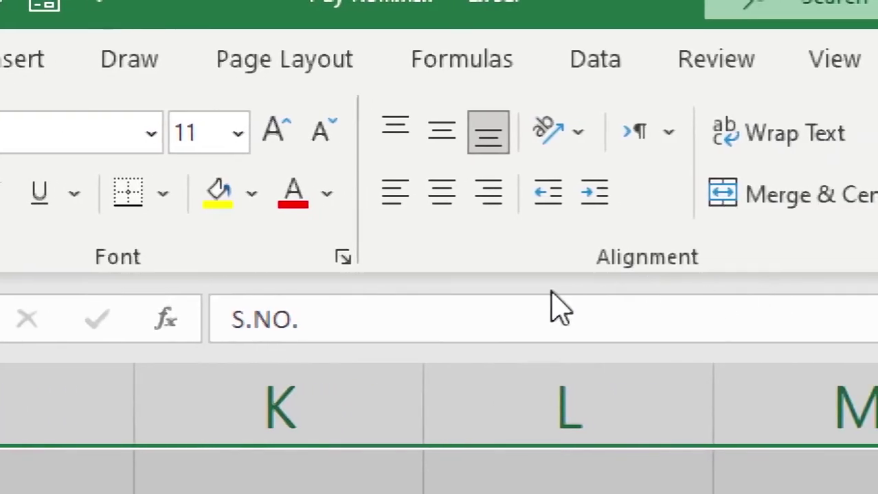
left_click(445, 221)
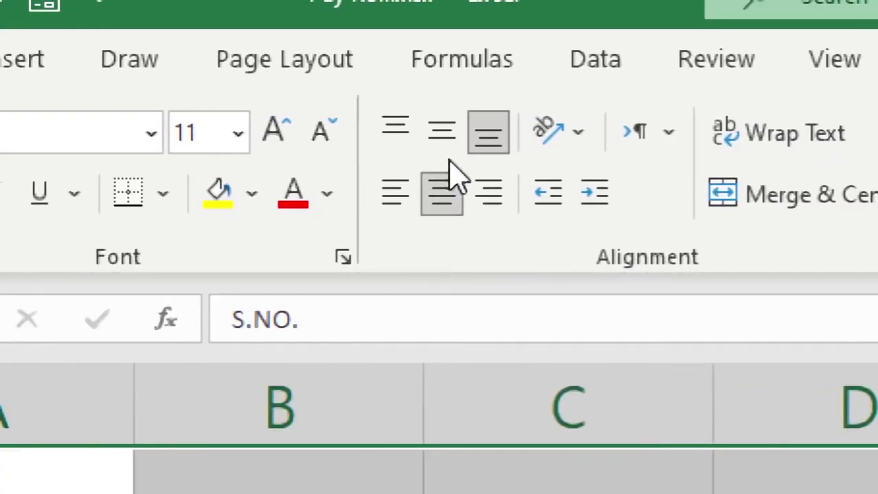
left_click(410, 148)
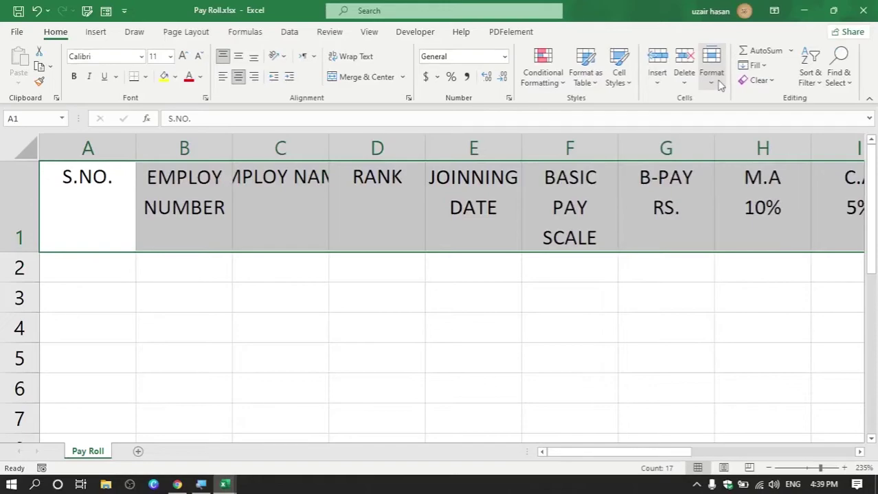
AutoFit the widths of columns A to Q to the selected headings
left_click(719, 83)
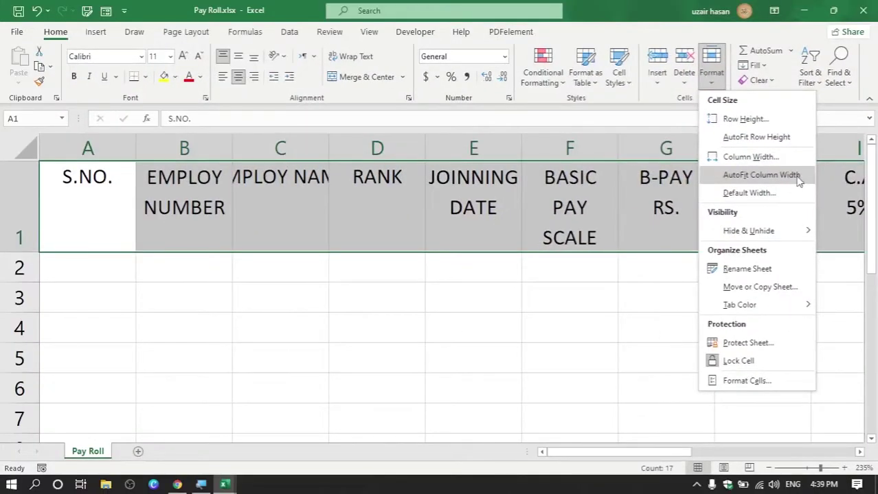
left_click(798, 180)
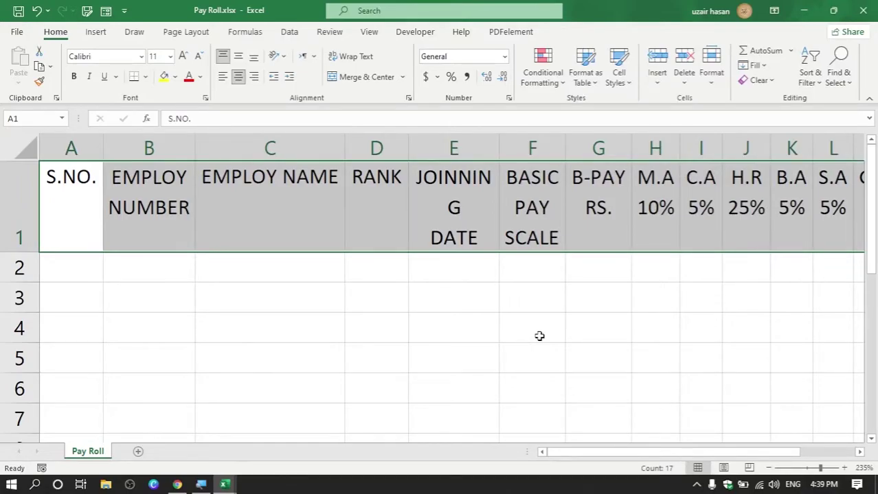
scroll(539, 335, "down", 4)
scroll(544, 337, "down", 1)
scroll(544, 337, "down", 1)
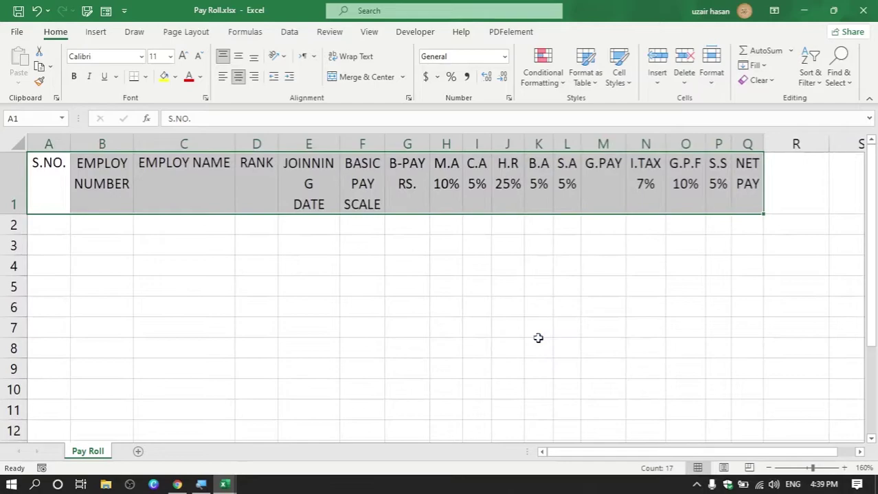
Widen columns E and F so the JOINNING DATE and BASIC PAY SCALE headings each fit on two lines
left_click(304, 183)
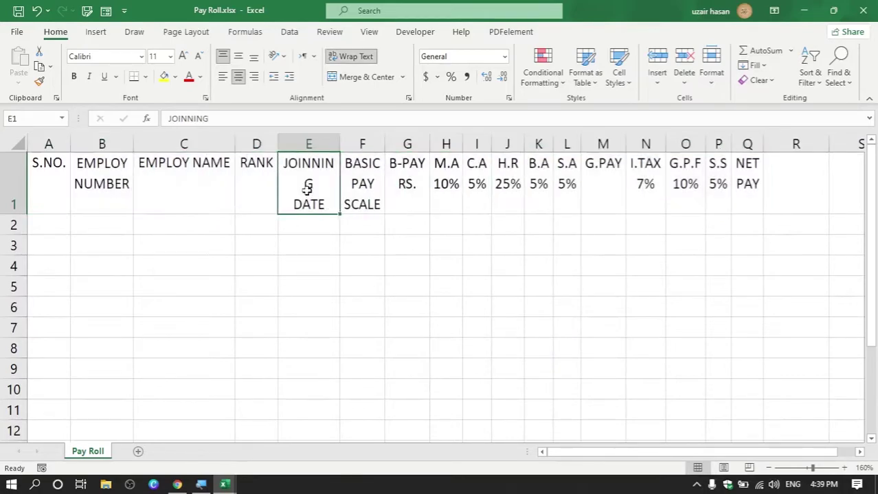
left_click_drag(339, 144, 423, 143)
left_click(374, 196)
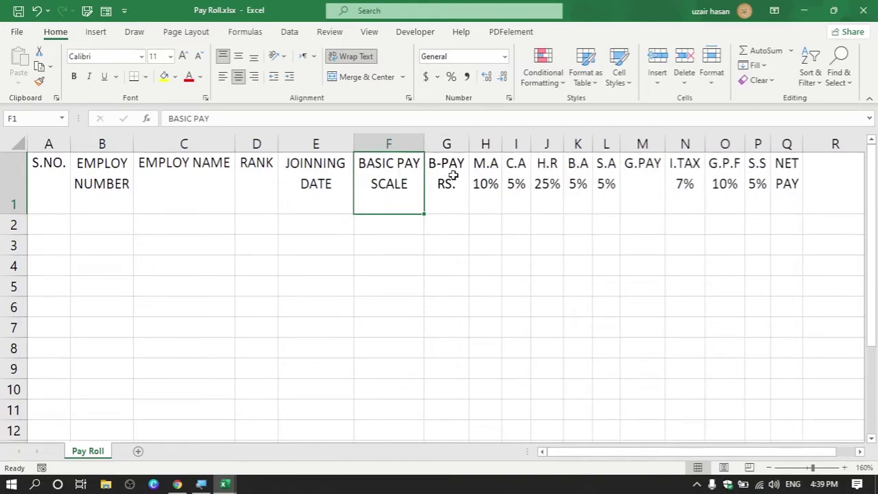
left_click(171, 265)
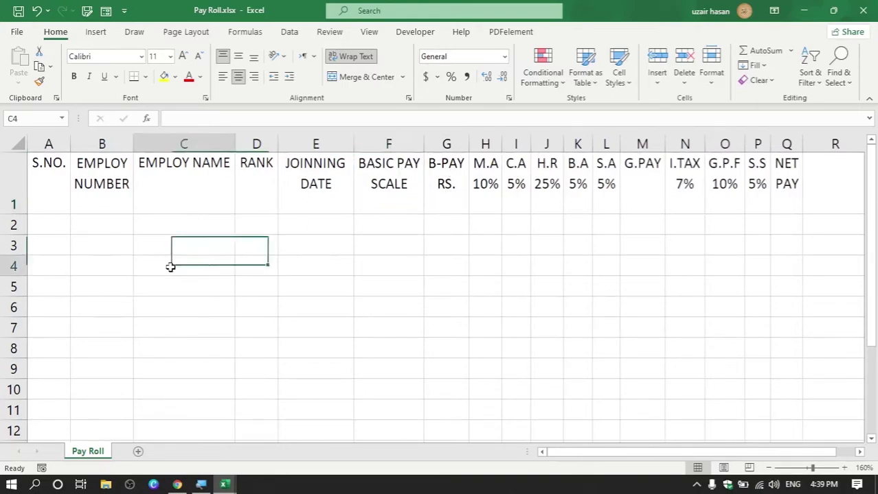
Enter serial number 1 in cell A2 and fill the series down to 10 in cell A11
left_click(54, 225)
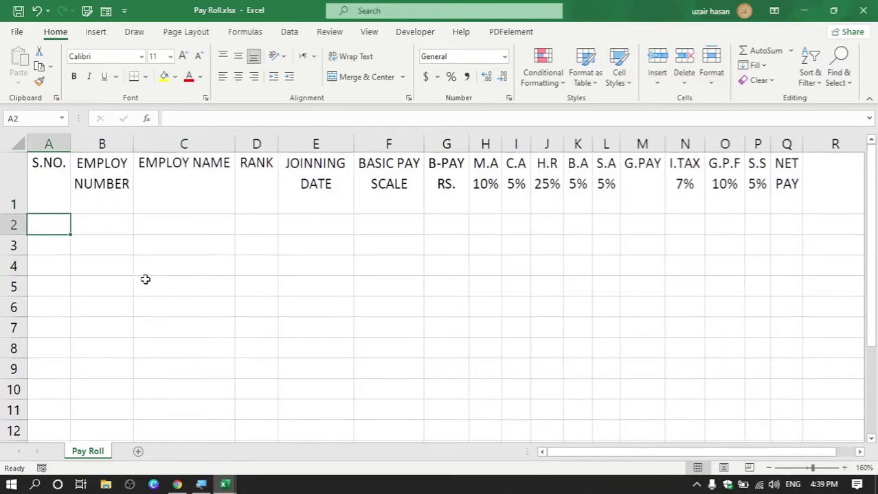
type("1")
key("Return")
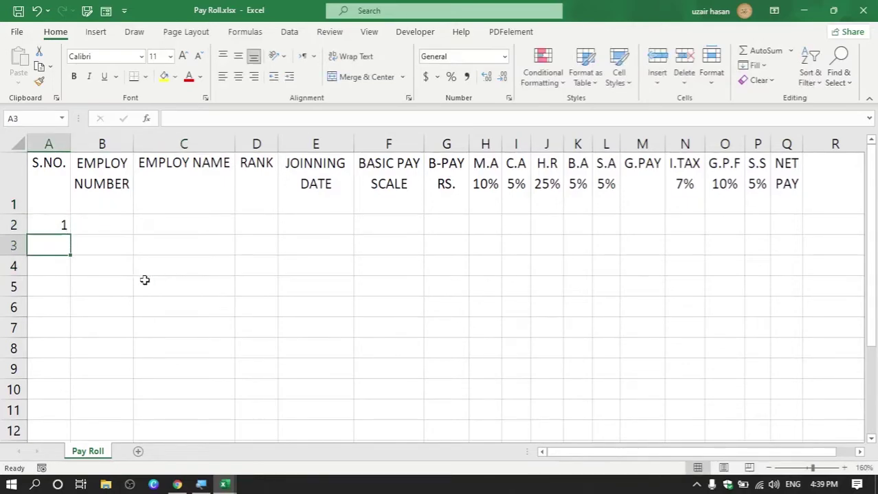
left_click(61, 229)
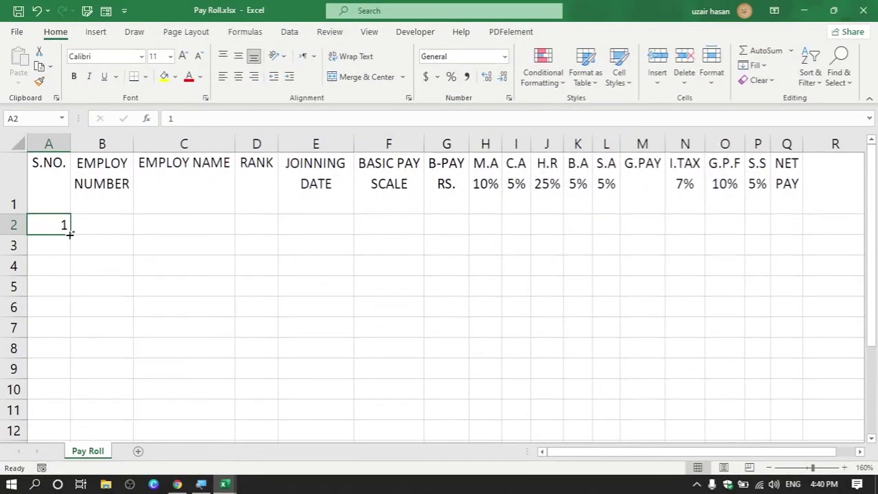
left_click_drag(69, 234, 69, 416)
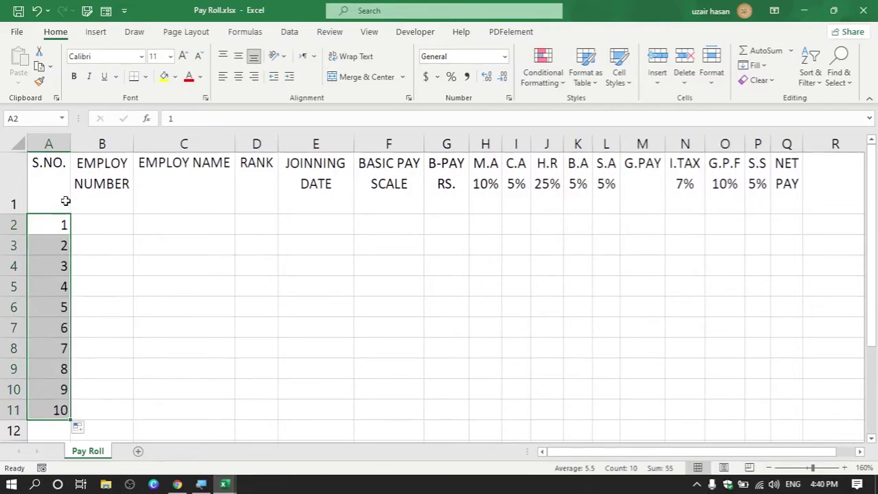
Apply All Borders to the payroll table range A1:Q11
left_click_drag(49, 186, 769, 403)
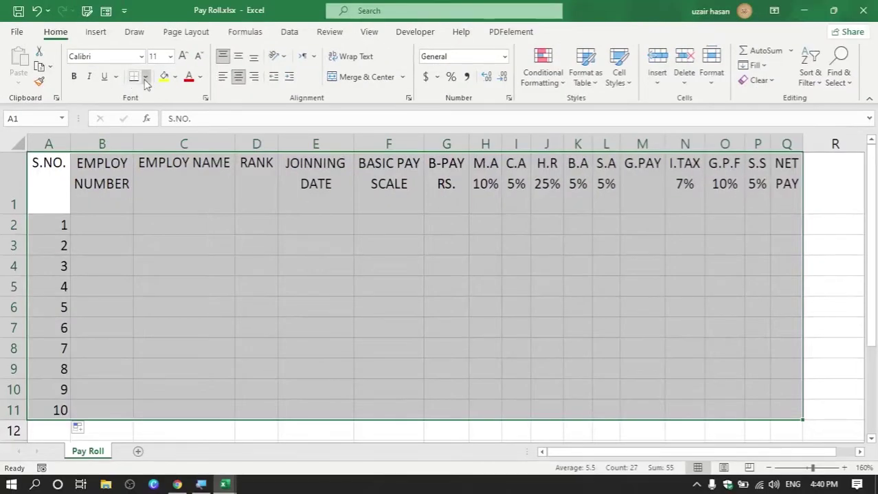
left_click(144, 78)
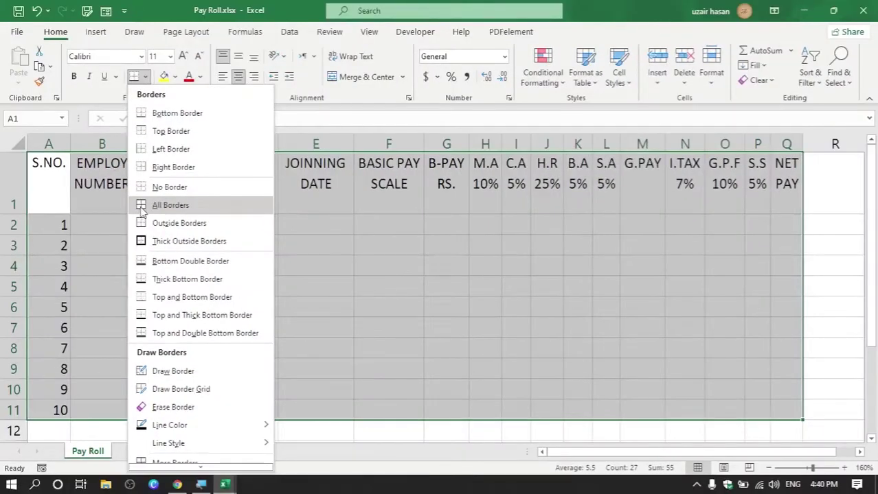
left_click(141, 210)
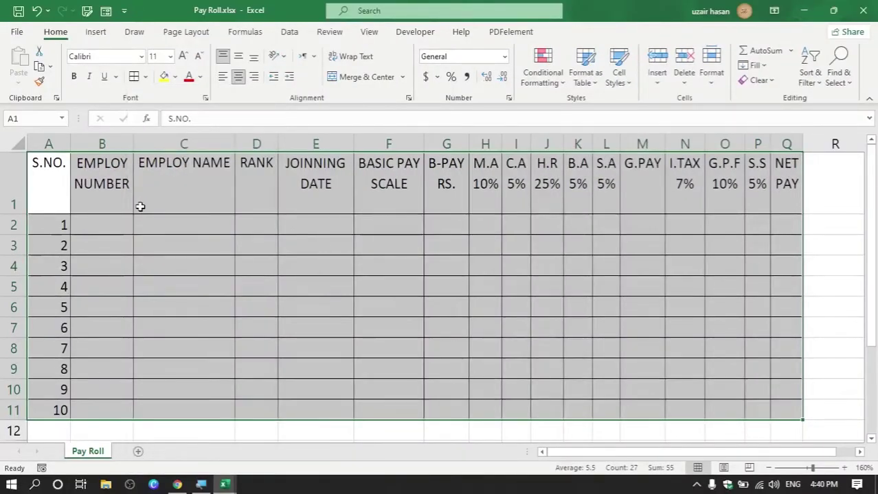
left_click(822, 356)
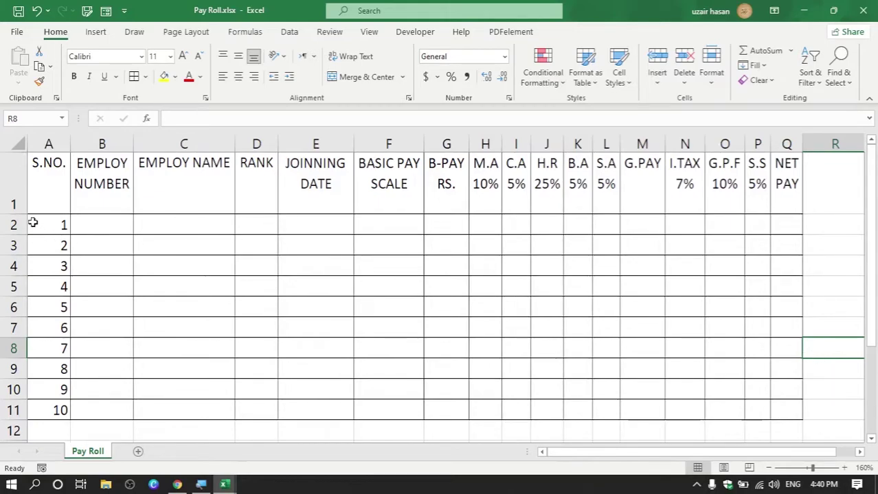
Reduce the height of row 1 to fit the two-line headings and slightly widen column B
left_click(16, 183)
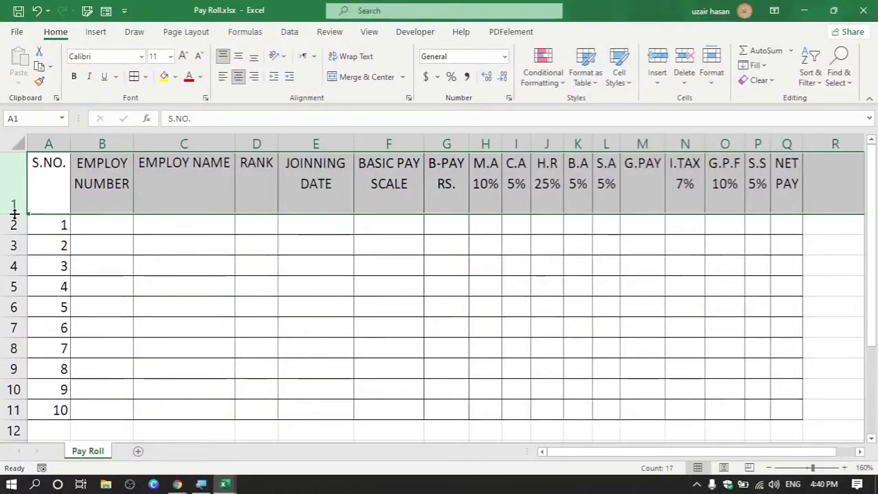
left_click_drag(49, 262, 47, 256)
left_click_drag(15, 210, 16, 196)
left_click(271, 290)
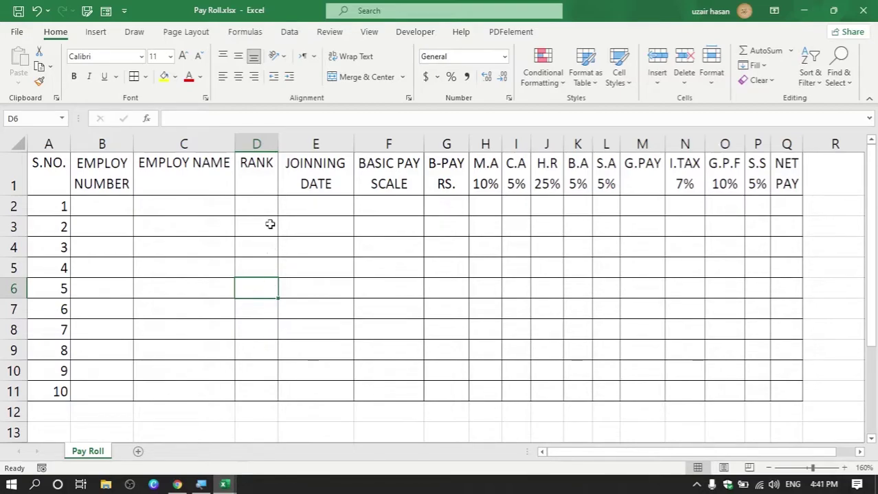
double_click(134, 145)
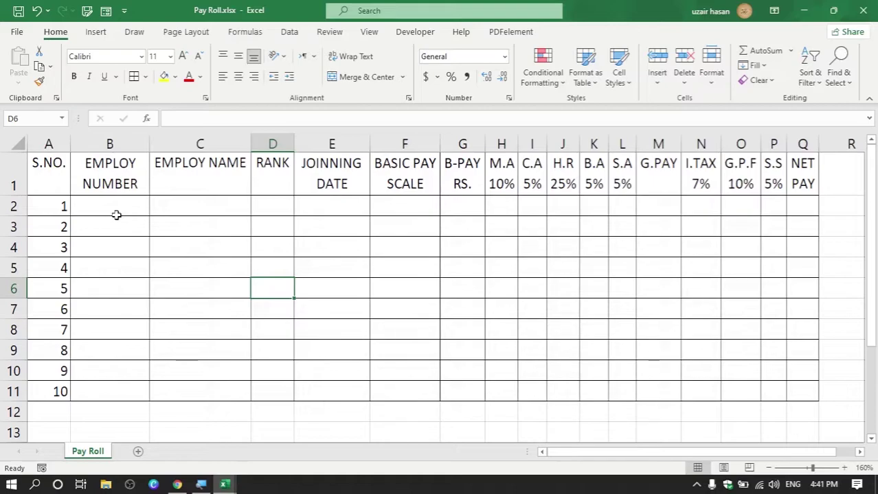
left_click(133, 210)
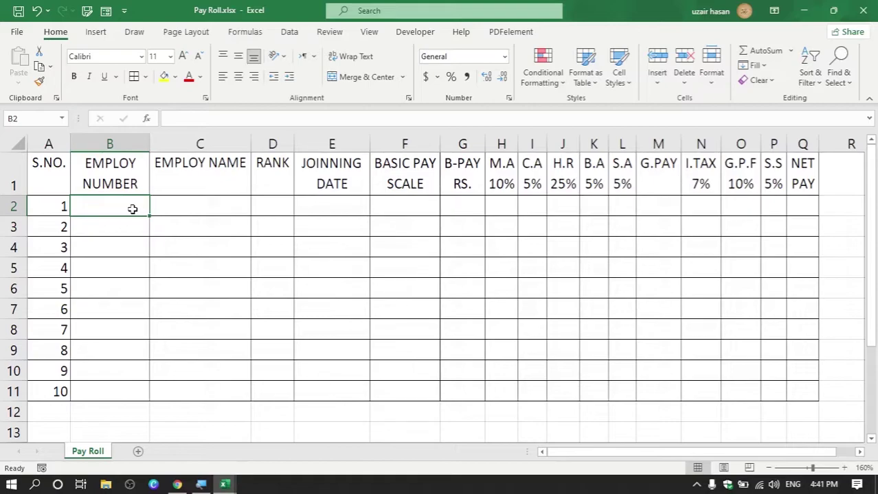
type("JTM")
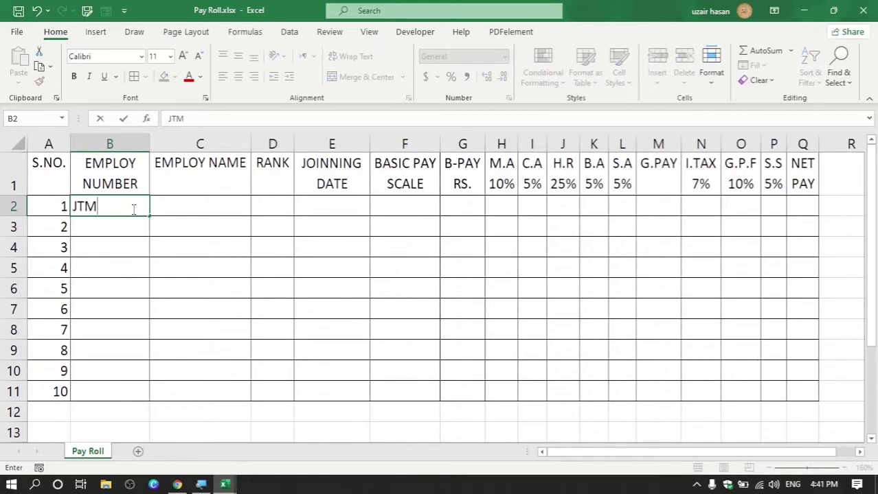
type("-001")
key("Return")
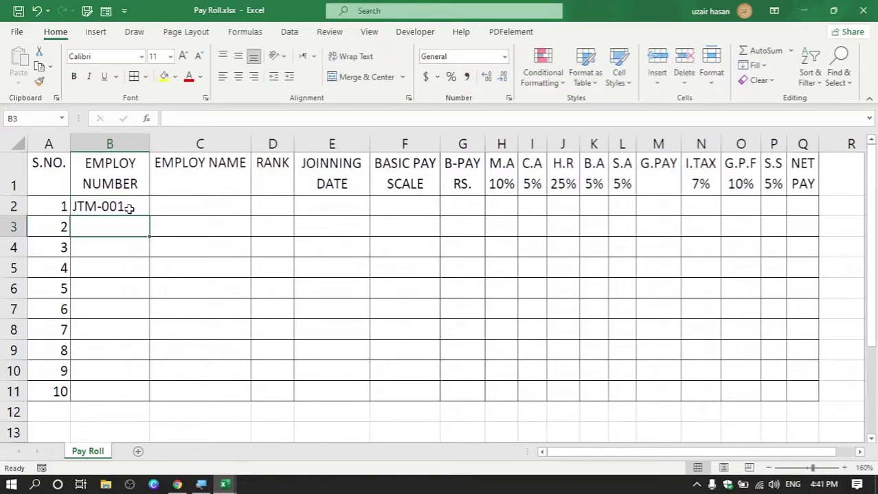
left_click(129, 209)
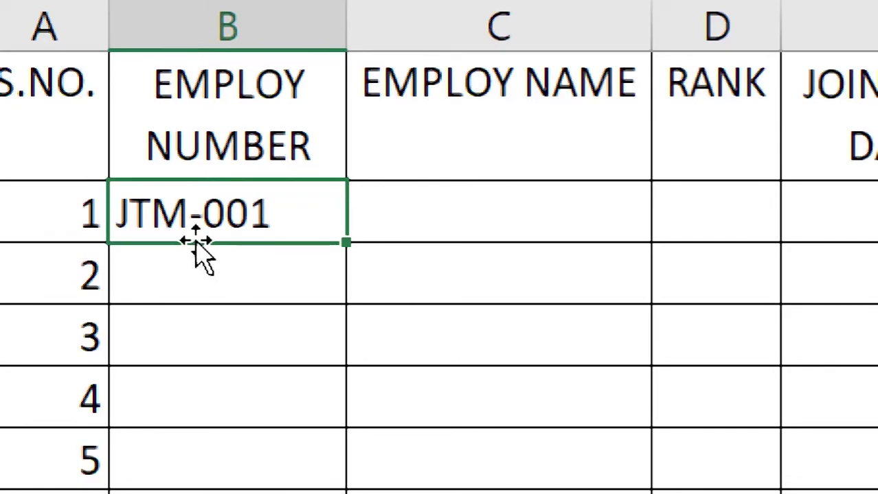
left_click(271, 282)
left_click(294, 214)
key("Delete")
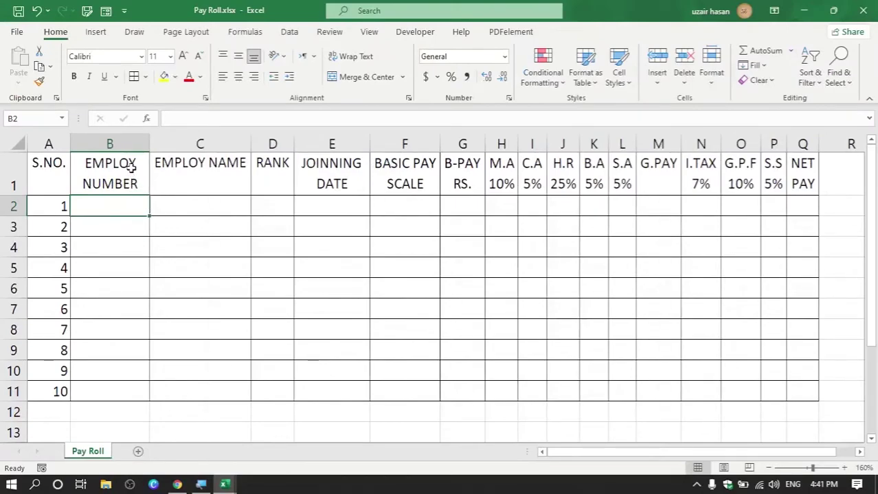
Apply the custom number format "JTM"-000 to the EMPLOY NUMBER cells B2:B11
left_click(131, 165)
left_click_drag(124, 204, 124, 382)
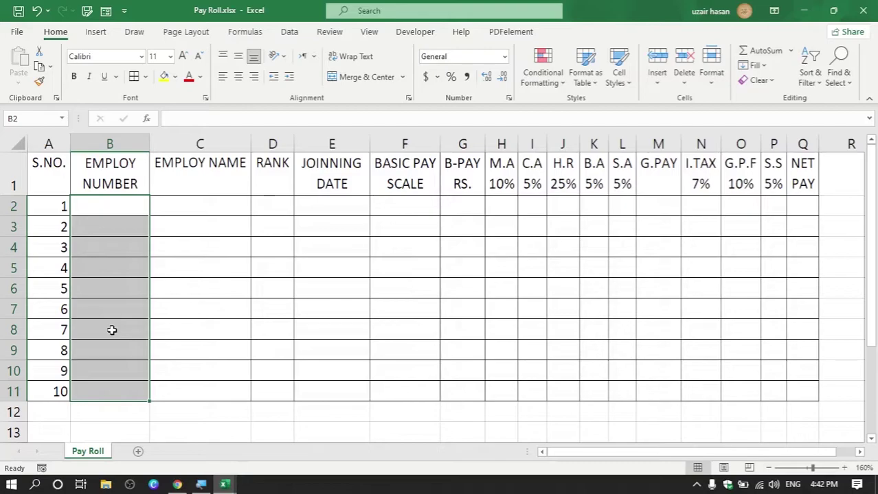
key("ctrl+1")
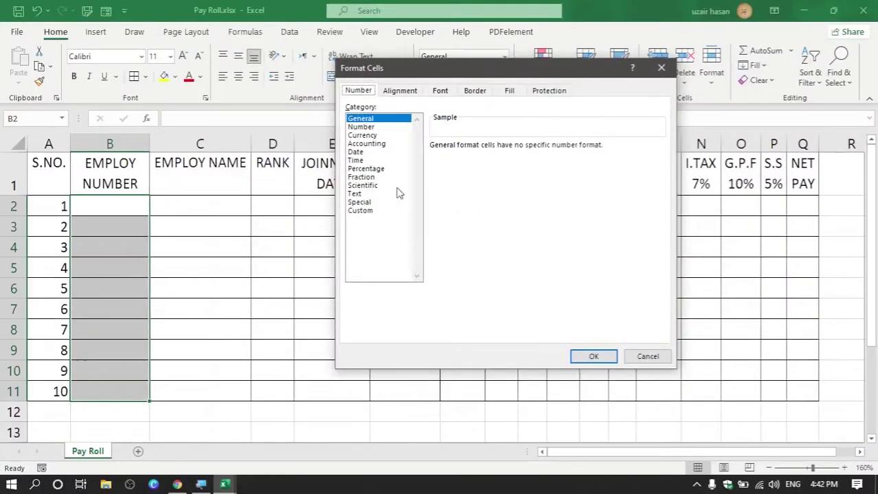
left_click(373, 212)
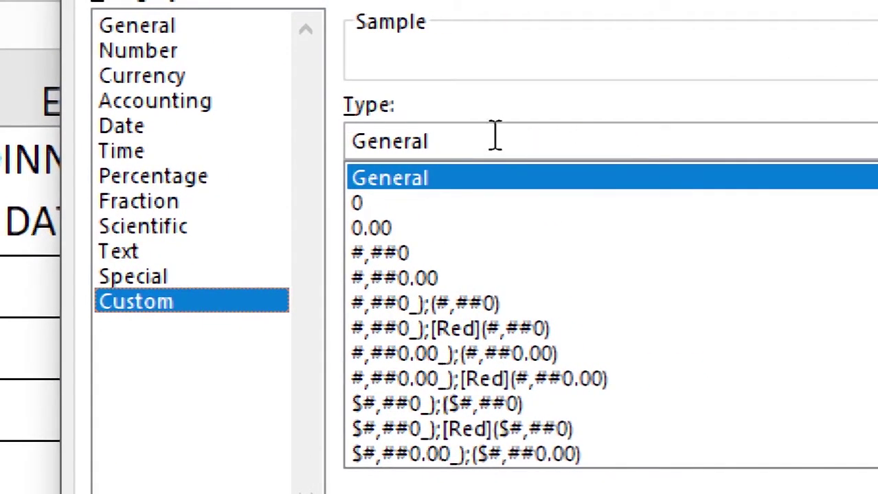
left_click_drag(496, 136, 379, 127)
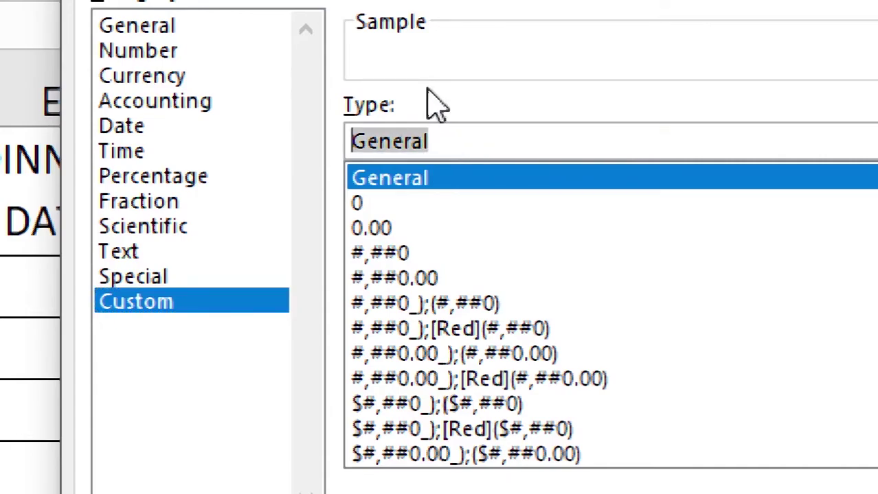
type("\"")
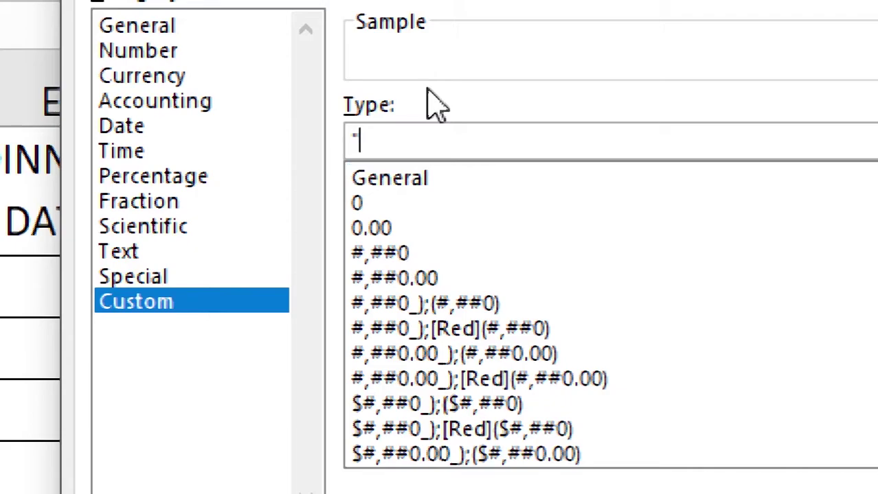
type("JTM\"")
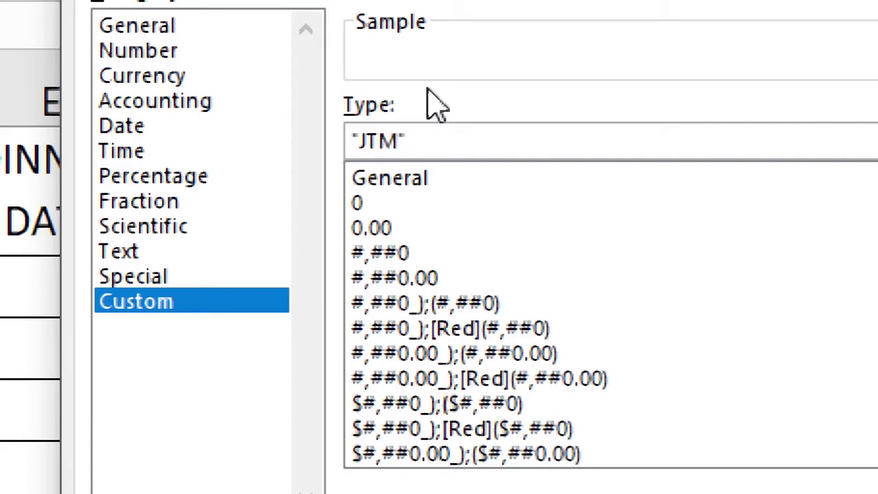
type("-000")
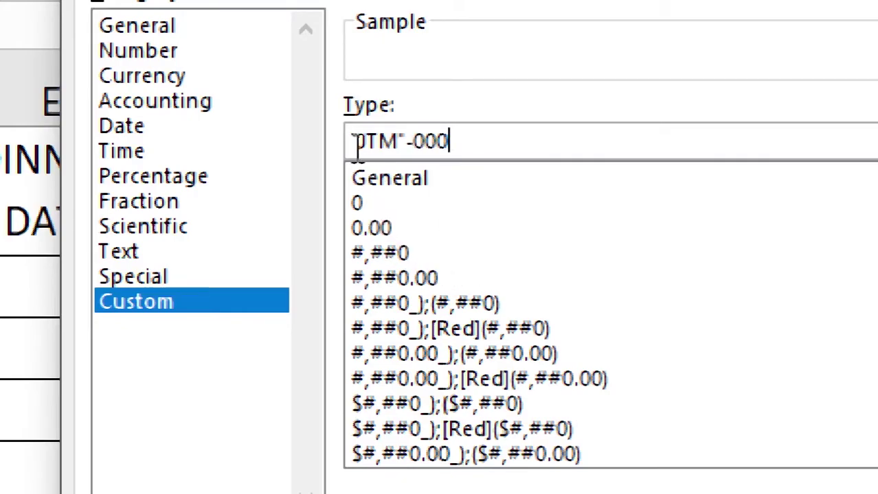
left_click_drag(354, 140, 405, 144)
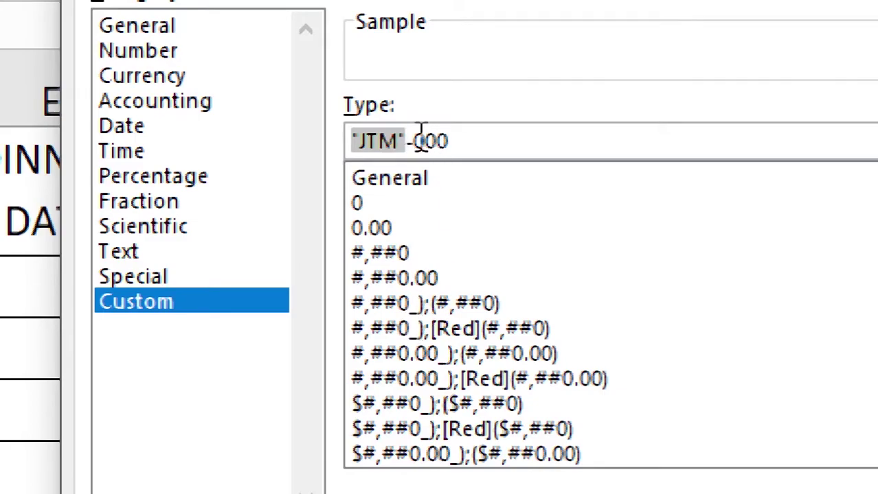
left_click_drag(414, 140, 465, 141)
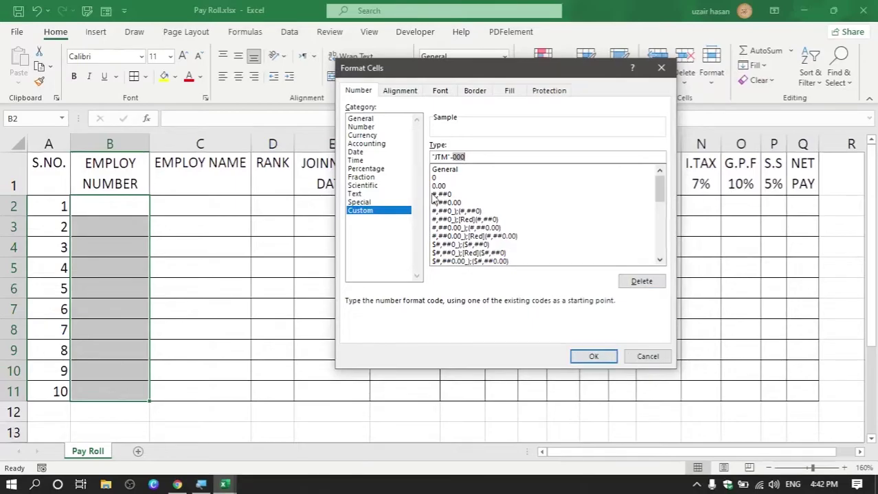
left_click_drag(479, 160, 436, 153)
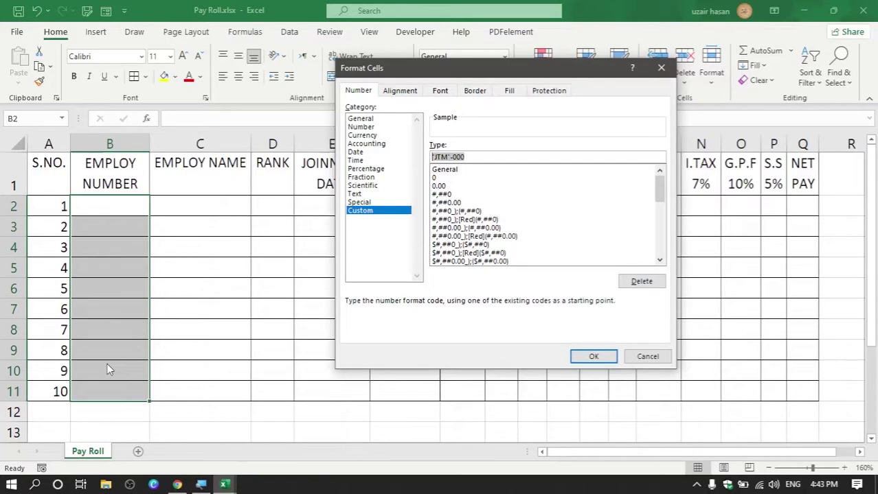
left_click(592, 358)
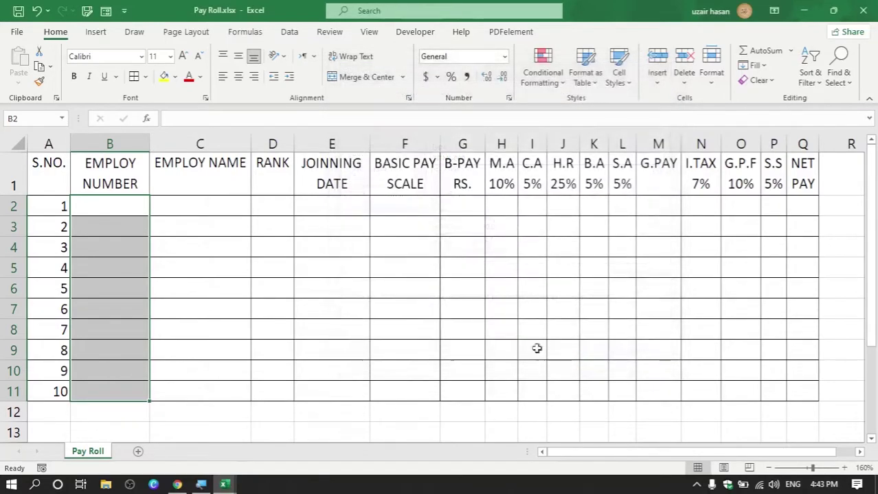
Enter employee number 1 in cell B2 and fill the series down to cell B11
left_click(123, 207)
type("1")
key("Return")
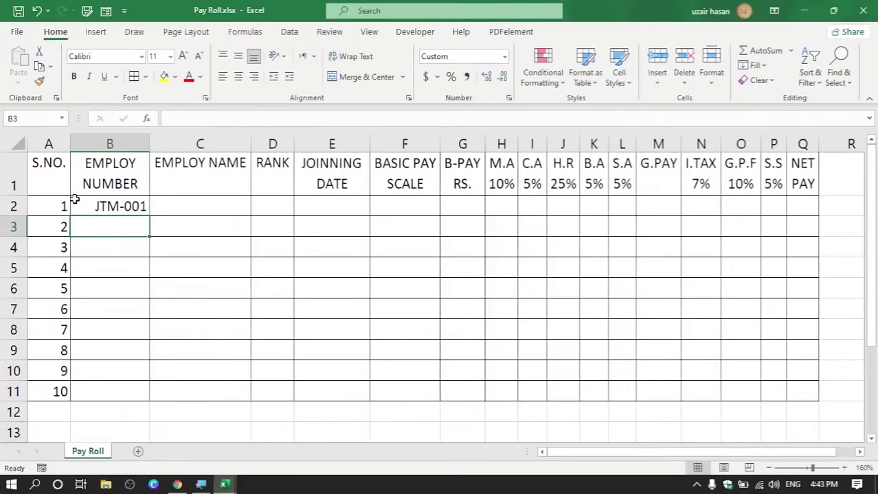
left_click(121, 202)
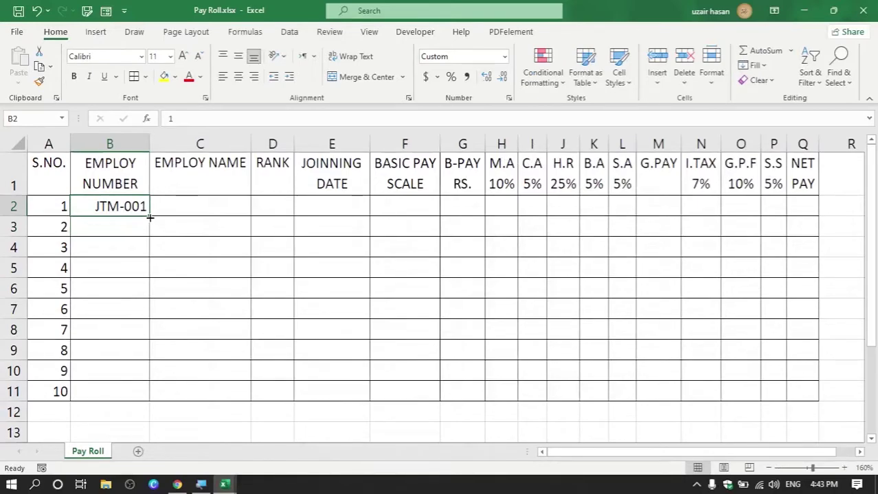
left_click_drag(150, 217, 142, 394)
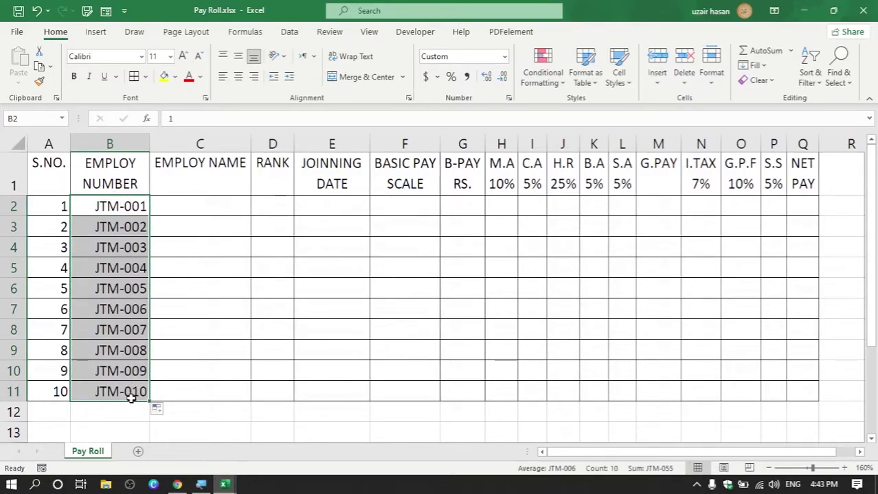
left_click(140, 206)
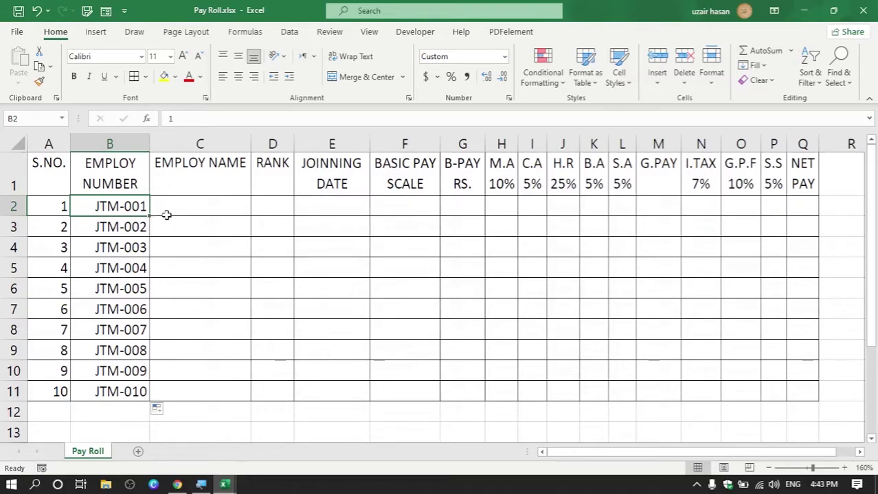
Widen the EMPLOY NAME column and select its blank cells C2:C11
left_click(216, 177)
left_click_drag(252, 143, 278, 142)
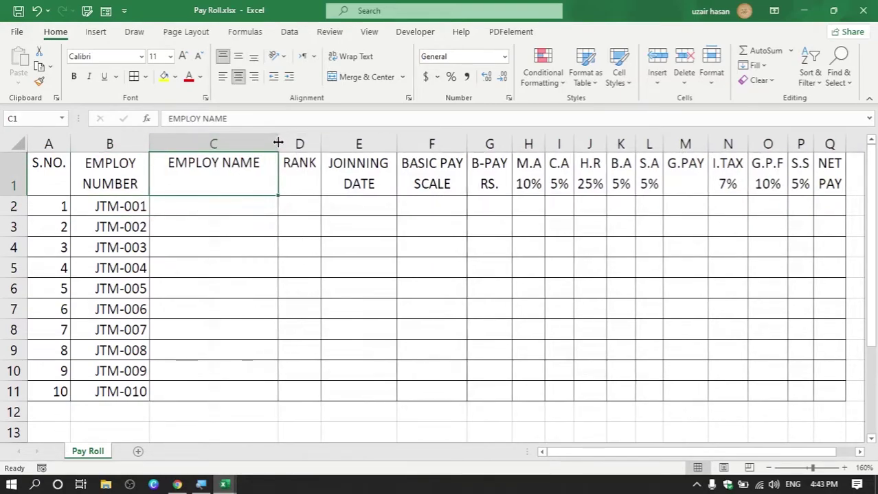
left_click_drag(232, 206, 234, 377)
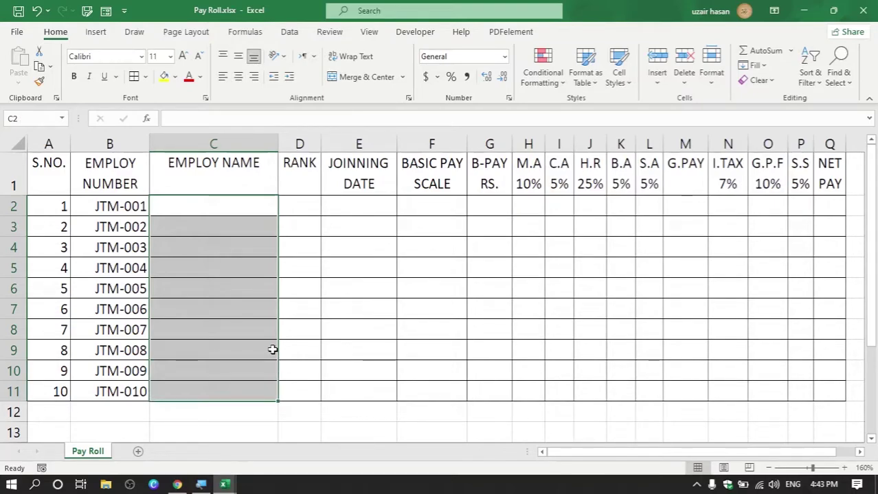
Switch to the Quick Name Generator page in Chrome and generate 10 random names with the gender set to male
key("alt+Tab")
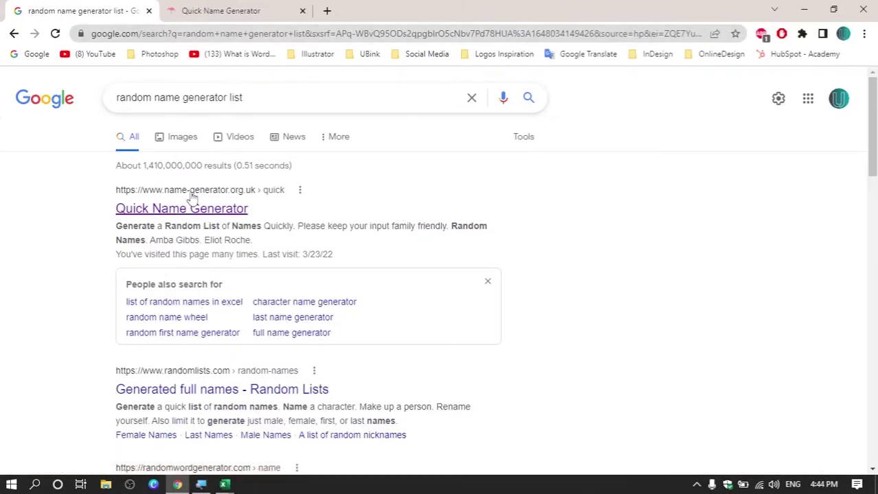
left_click(213, 14)
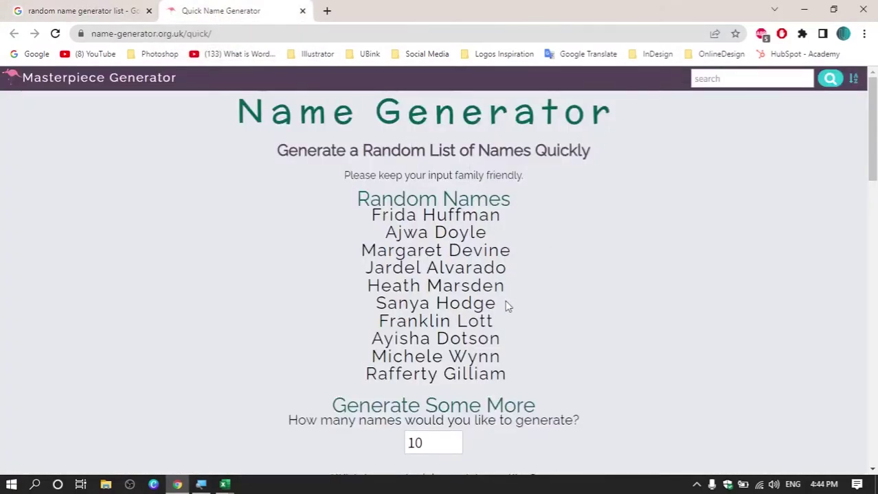
scroll(507, 300, "down", 3)
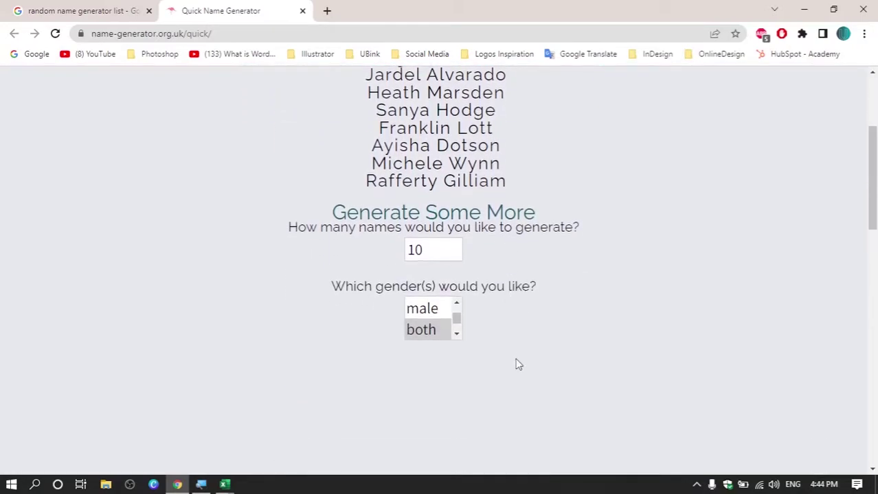
left_click(433, 314)
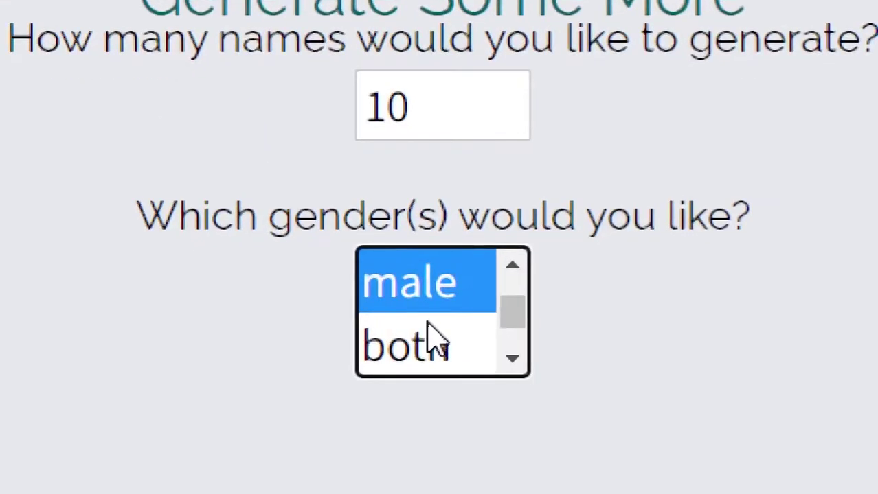
left_click_drag(430, 250, 406, 249)
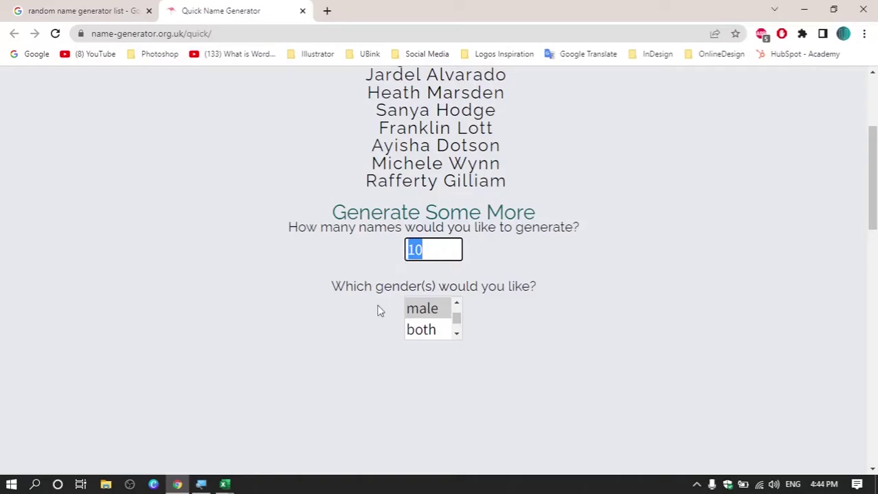
scroll(384, 311, "down", 2)
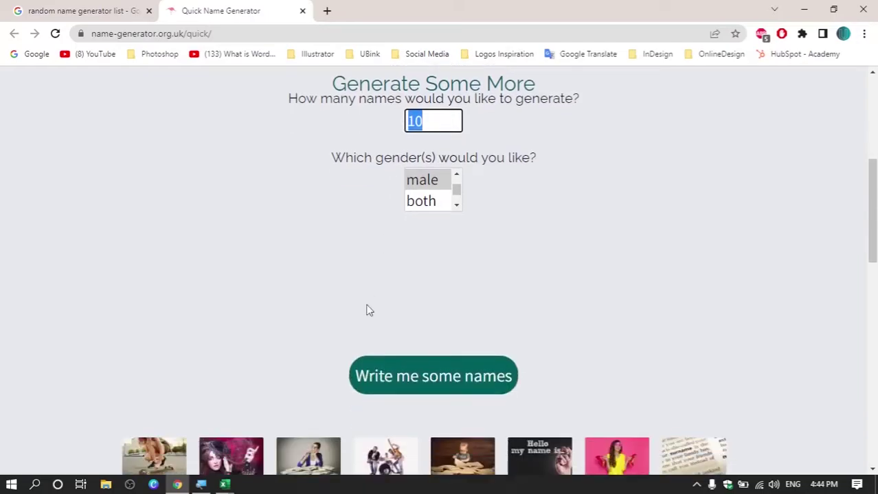
left_click(445, 388)
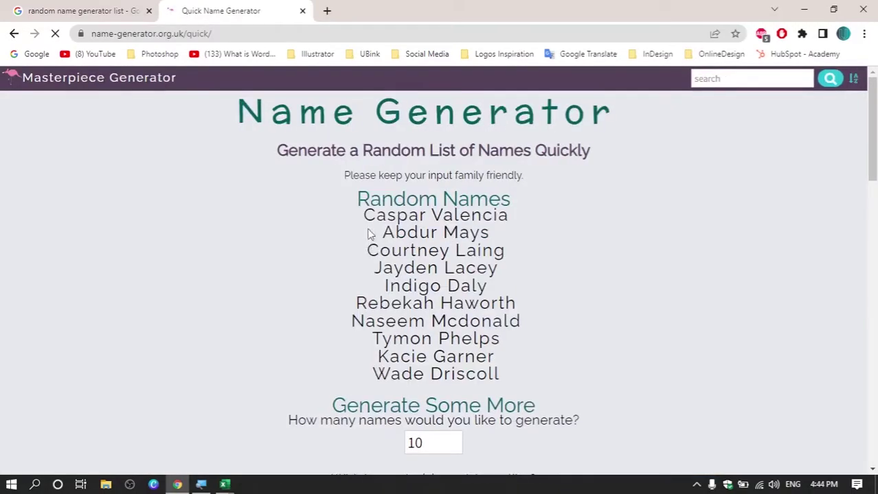
Copy the ten generated names and paste them as unformatted Text into the Pay Roll workbook in Excel, starting at cell C2
left_click_drag(365, 214, 502, 377)
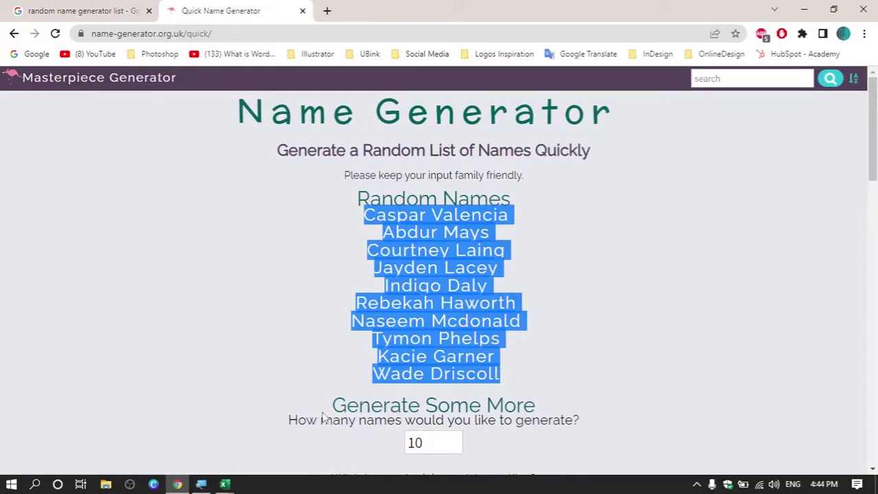
mouse_move(226, 485)
left_click(286, 444)
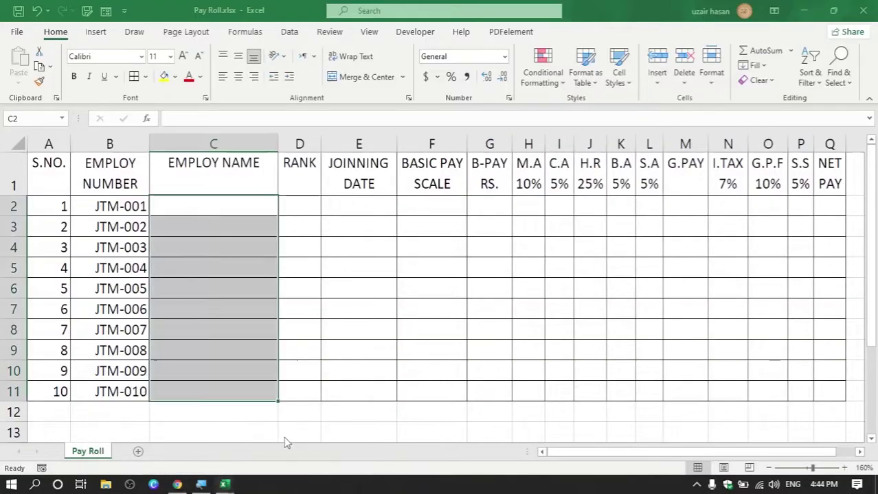
left_click(226, 207)
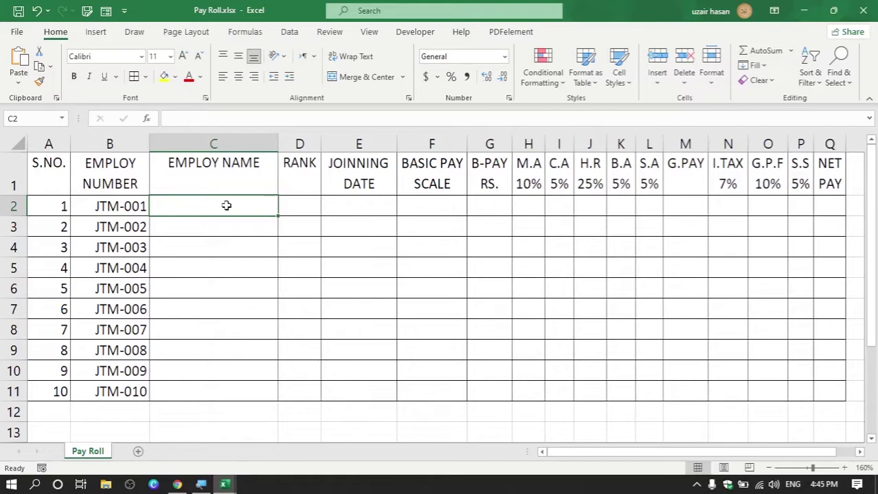
key("ctrl+alt+v")
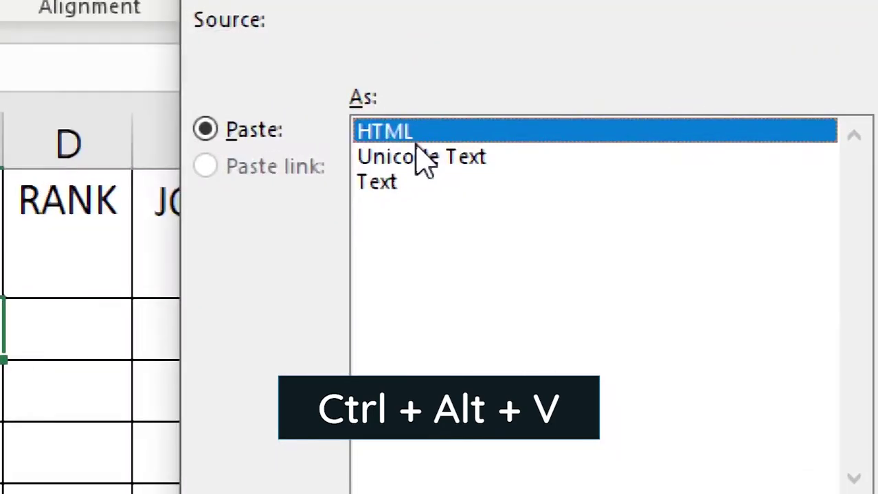
left_click(397, 184)
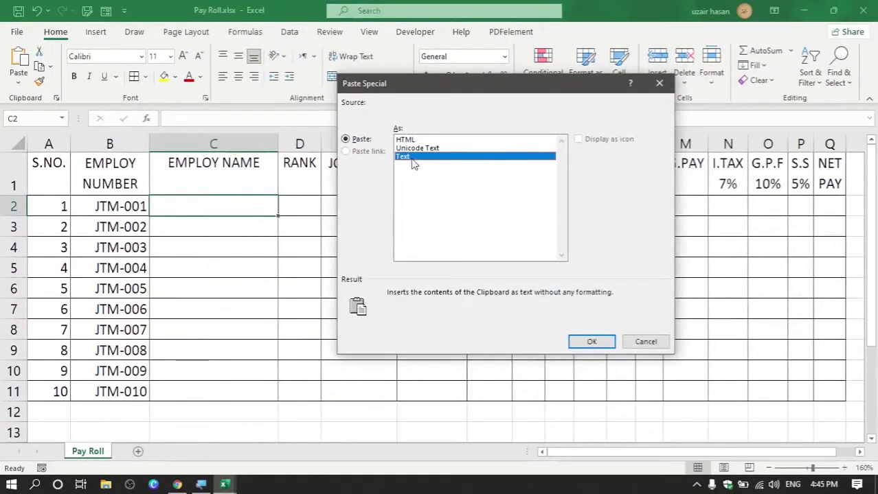
left_click(587, 341)
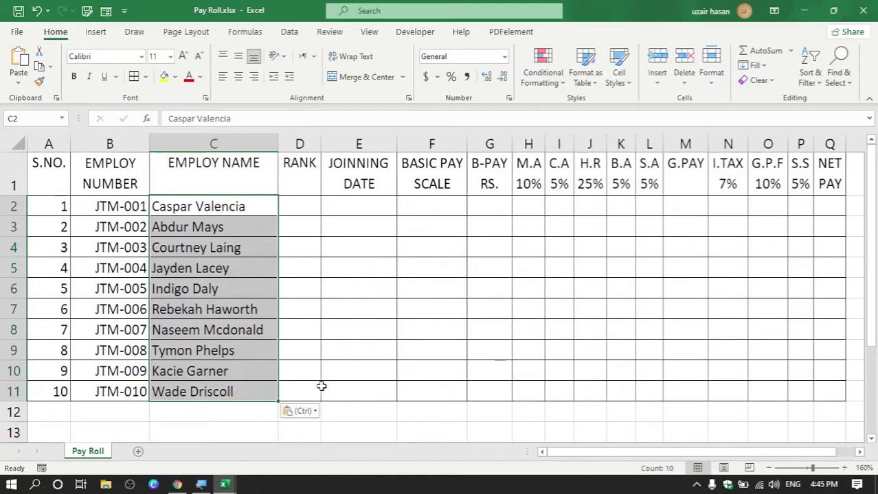
Widen the RANK column D to roughly twice its width
left_click(325, 366)
left_click_drag(324, 146, 380, 146)
left_click(343, 174)
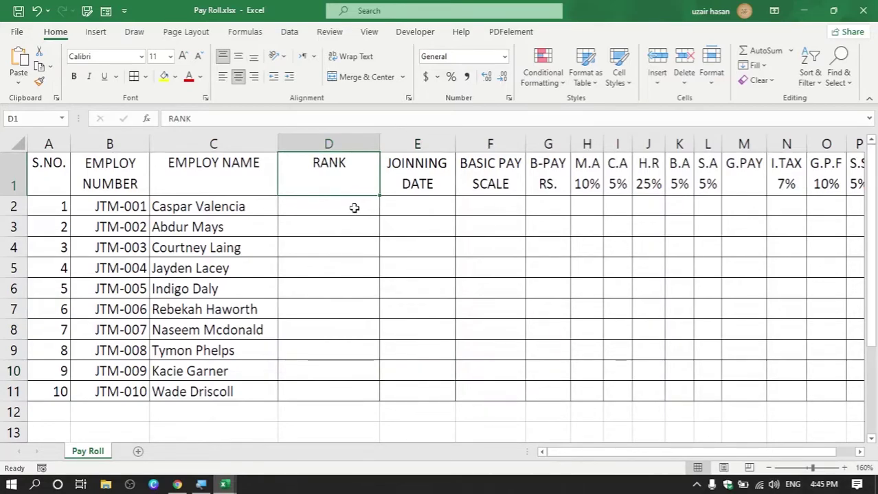
left_click(226, 204)
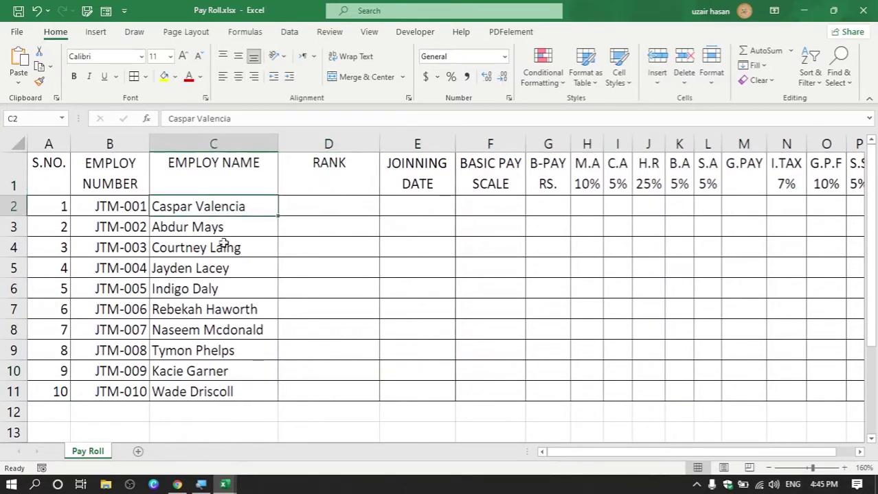
left_click(229, 245)
Switch to the Class 16 workbook and copy the ten ranks in D2:D11
left_click_drag(317, 212, 320, 390)
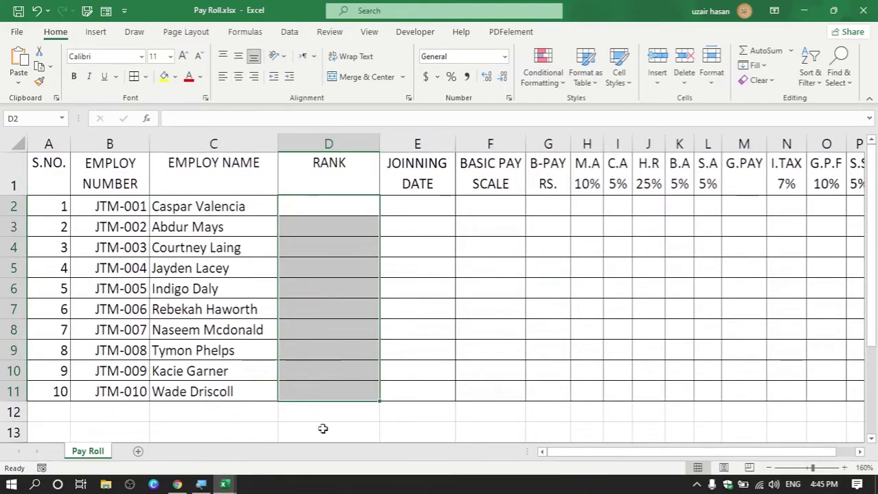
left_click(224, 485)
left_click(193, 467)
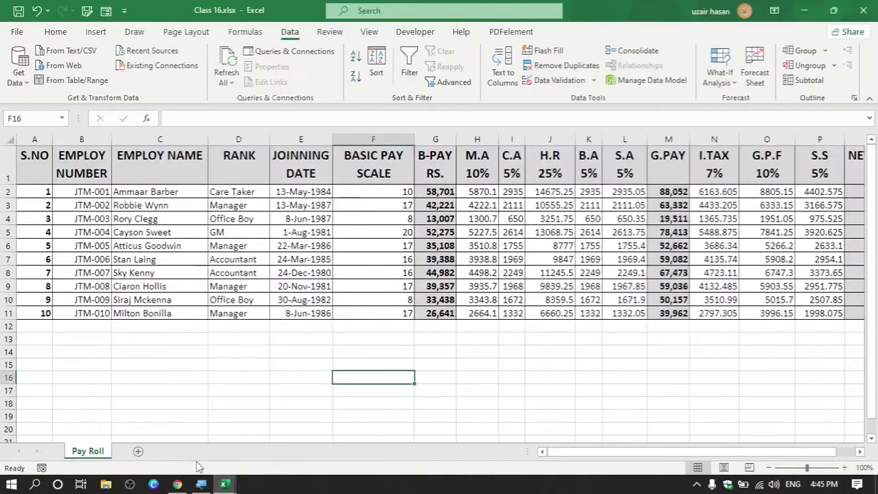
left_click_drag(264, 199, 251, 312)
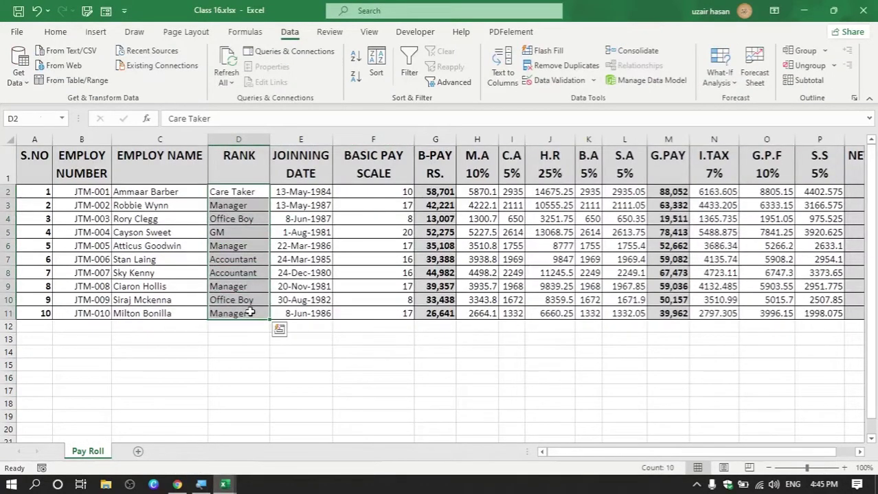
key("ctrl+c")
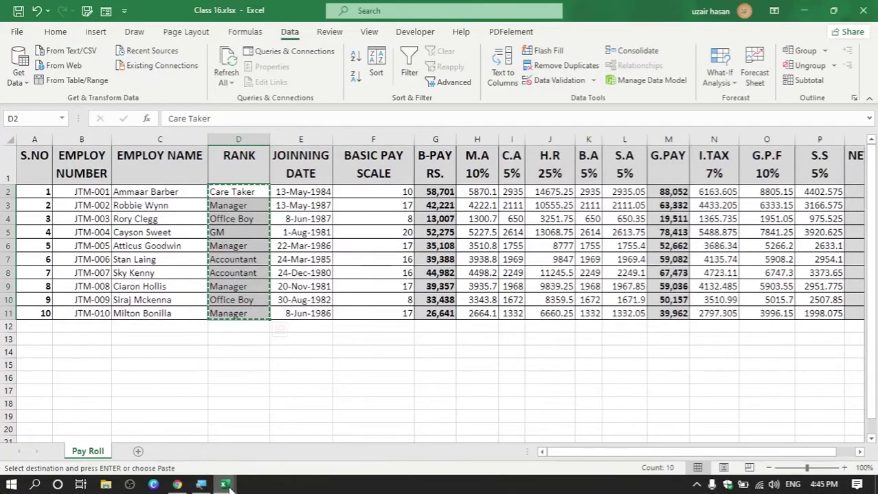
Try a regular paste of the copied ranks at cell D2 of the Pay Roll workbook, and undo it
mouse_move(229, 485)
left_click(268, 436)
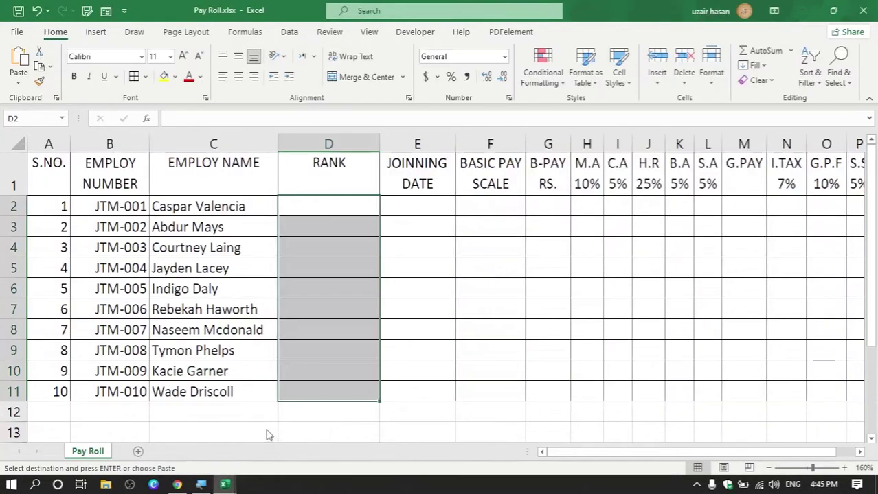
left_click(337, 208)
key("ctrl+v")
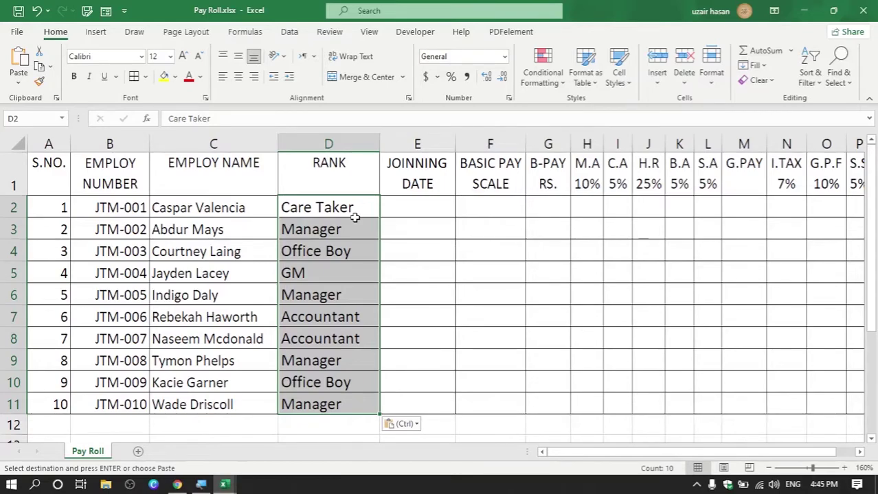
key("ctrl+z")
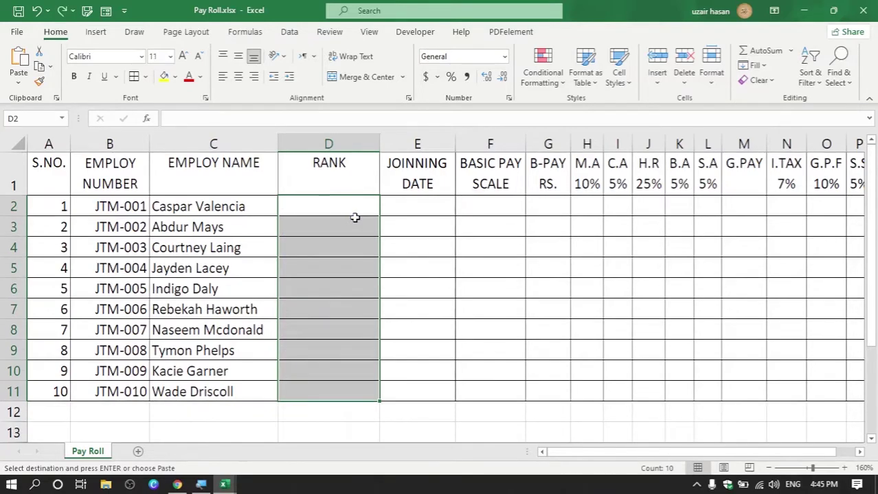
mouse_move(224, 484)
left_click(156, 429)
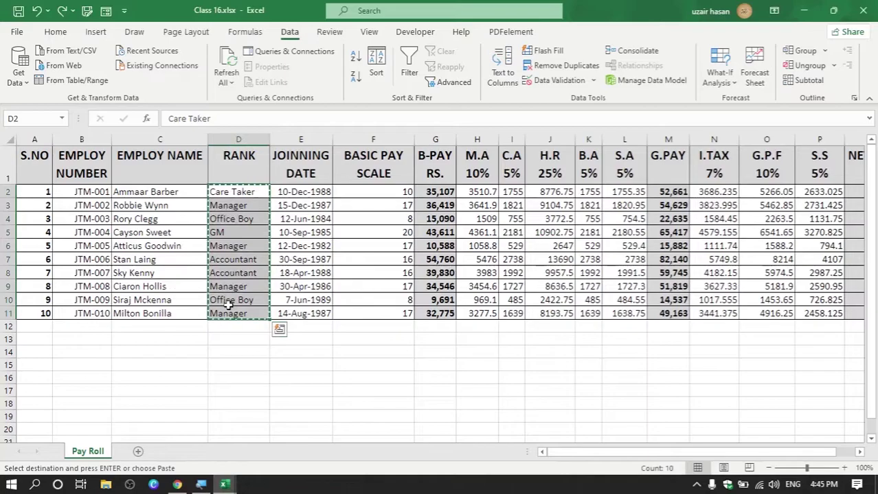
mouse_move(224, 484)
left_click(274, 465)
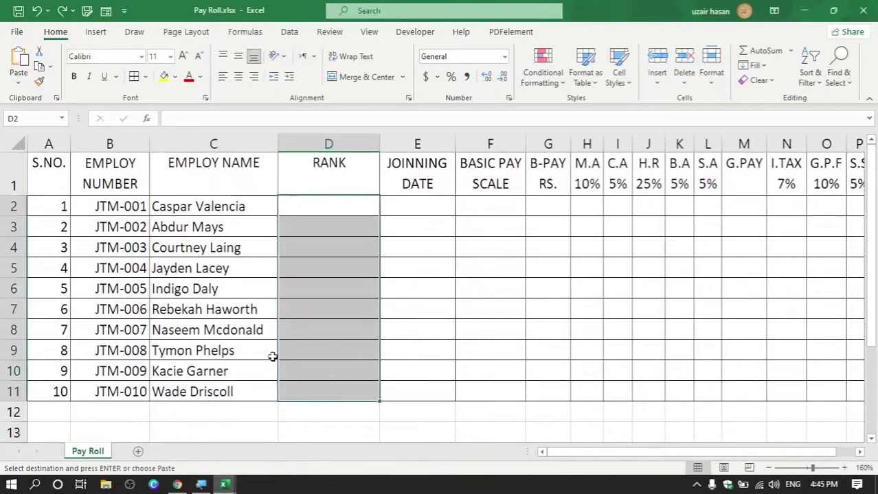
Reselect the ranks in D2:D11 of the Class 16 workbook and paste them as values only at D2 of the Pay Roll workbook
left_click(344, 203)
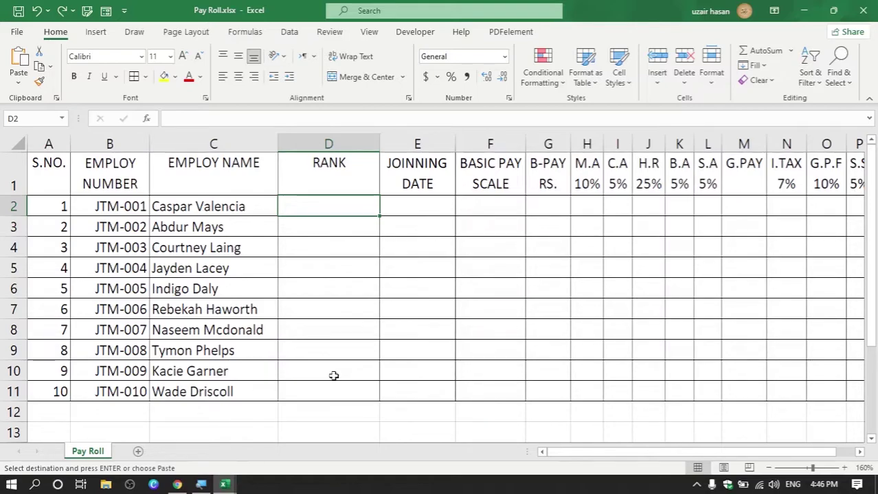
key("ctrl+alt+v")
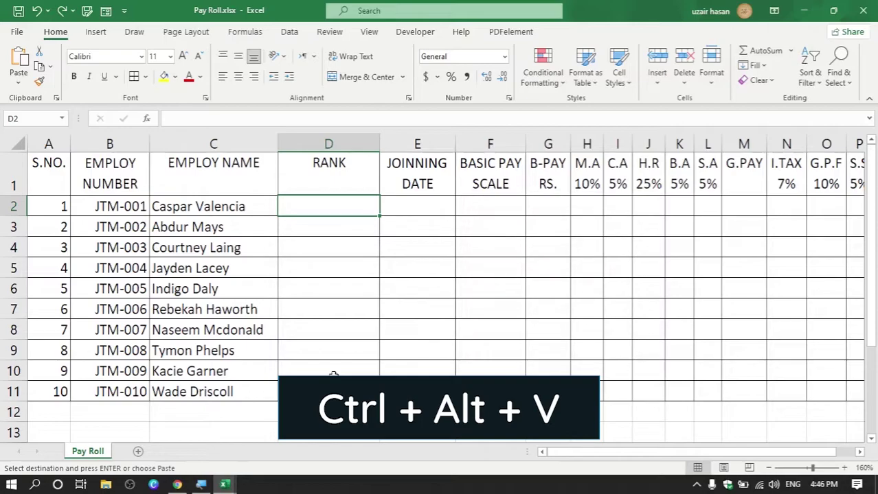
mouse_move(225, 481)
left_click(154, 432)
left_click_drag(251, 195, 252, 315)
left_click(279, 329)
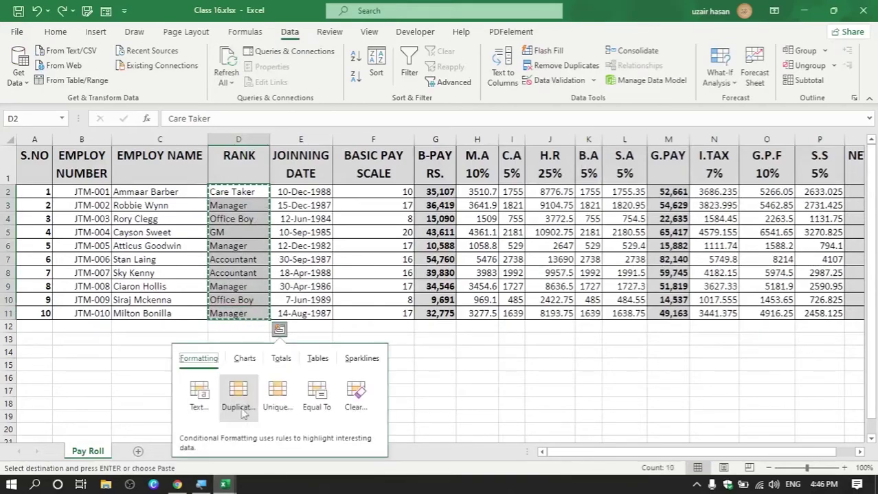
mouse_move(224, 485)
left_click(292, 422)
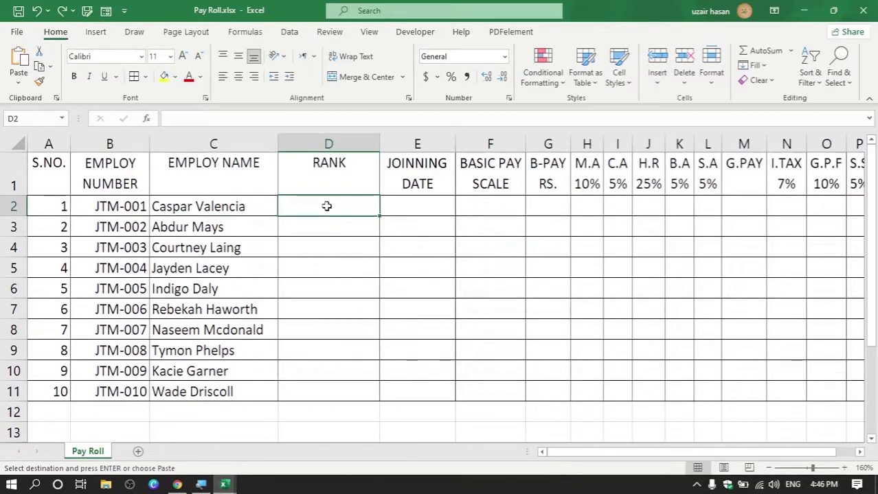
key("ctrl+alt+v")
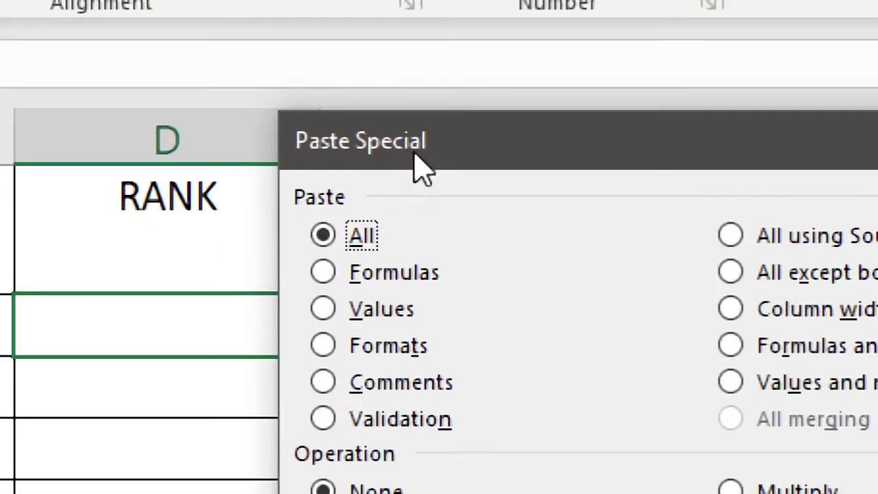
left_click(347, 313)
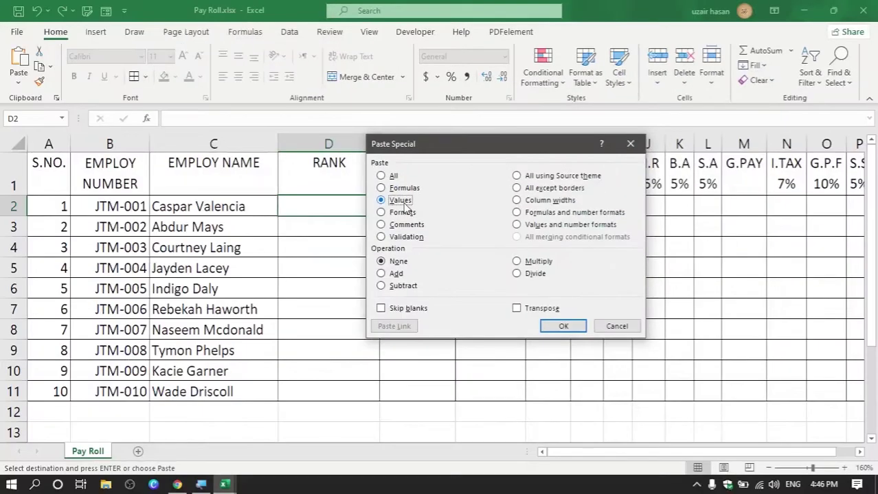
left_click(563, 326)
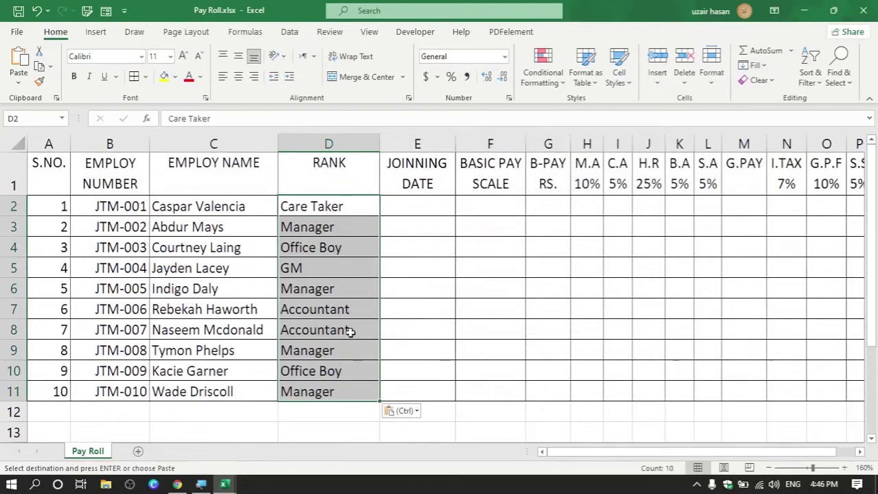
Select cell E2 and widen the JOINNING DATE column E to about one and a half times its width
left_click(431, 177)
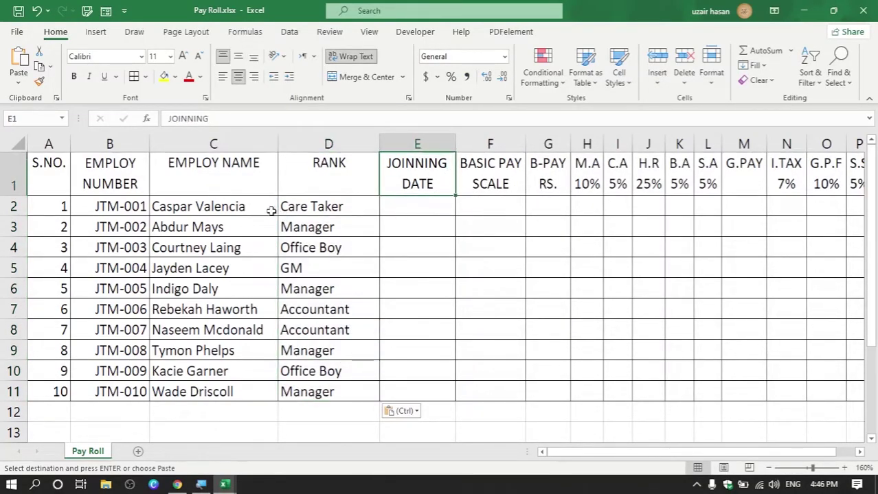
left_click(245, 208)
left_click(404, 206)
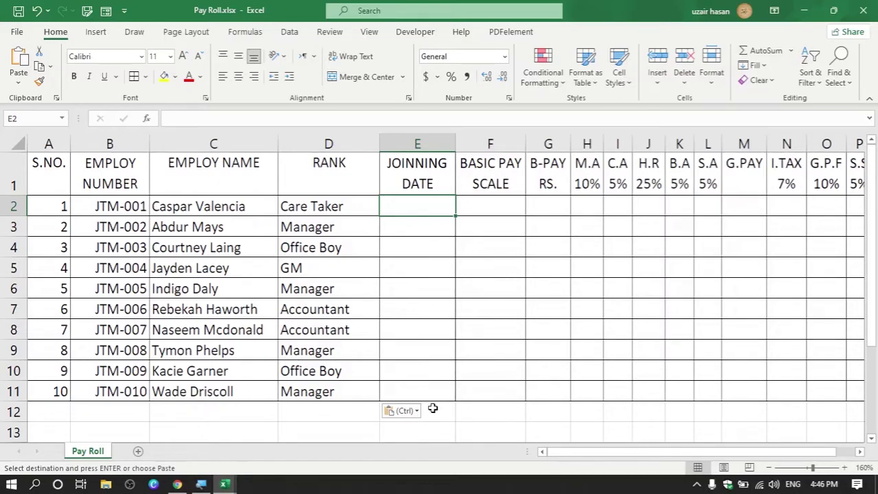
left_click_drag(458, 148, 494, 150)
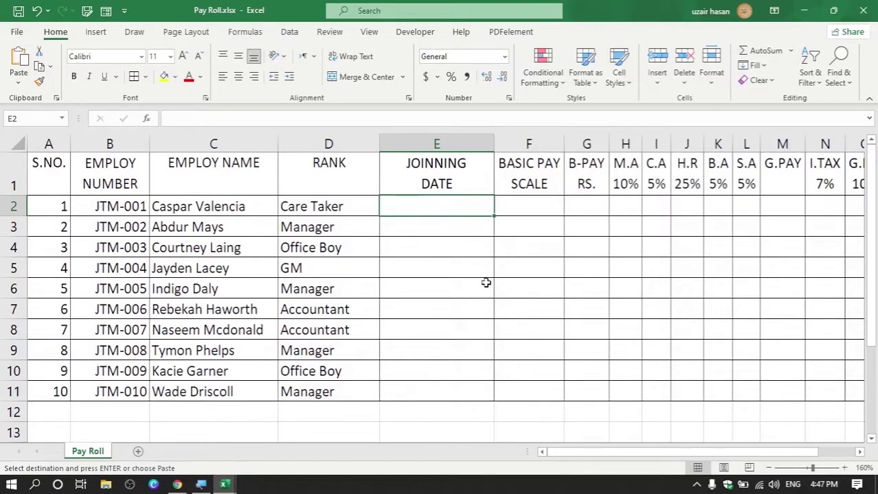
Start a RANDBETWEEN formula in cell E2 with "12-oct-1980" as the bottom value
type("=")
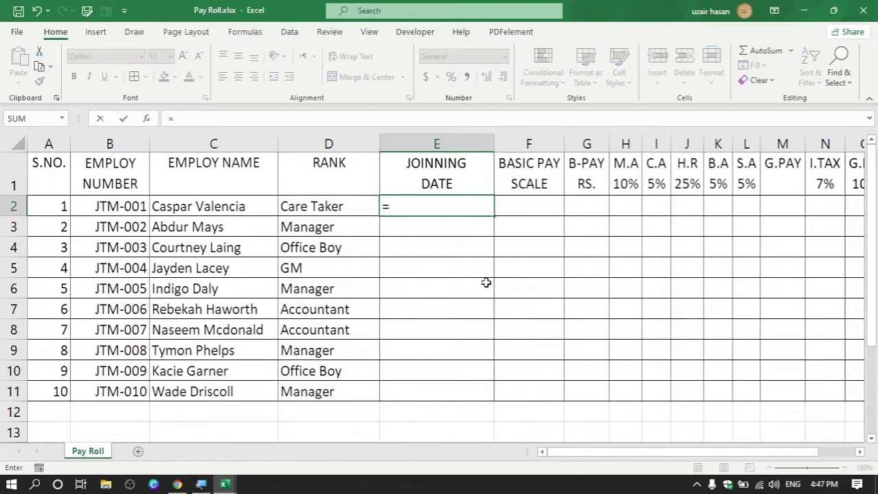
type("rand")
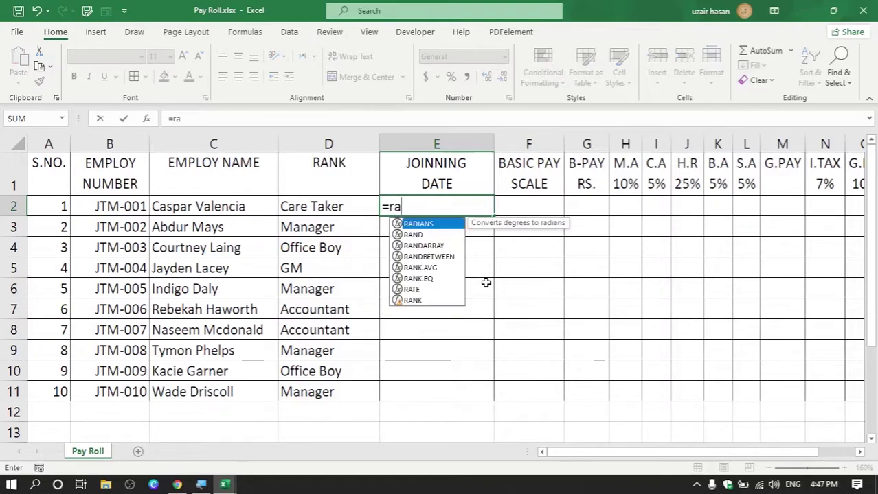
key("Down")
key("Down")
key("Tab")
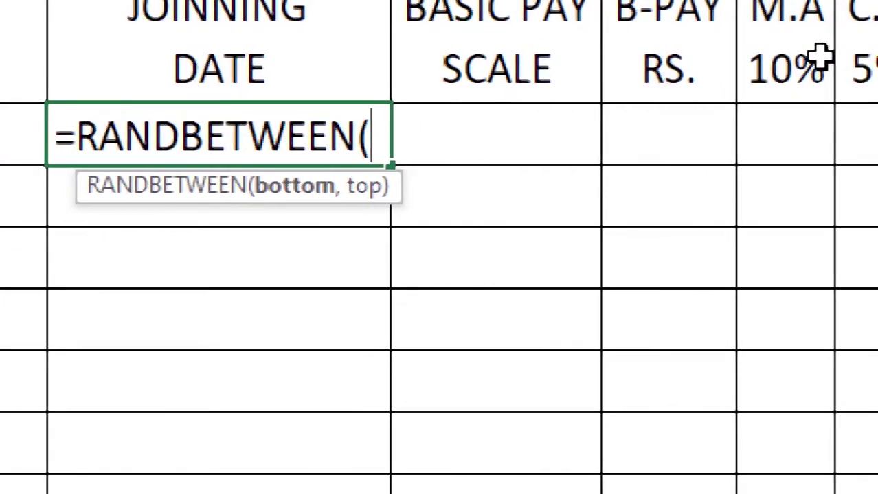
type("\"")
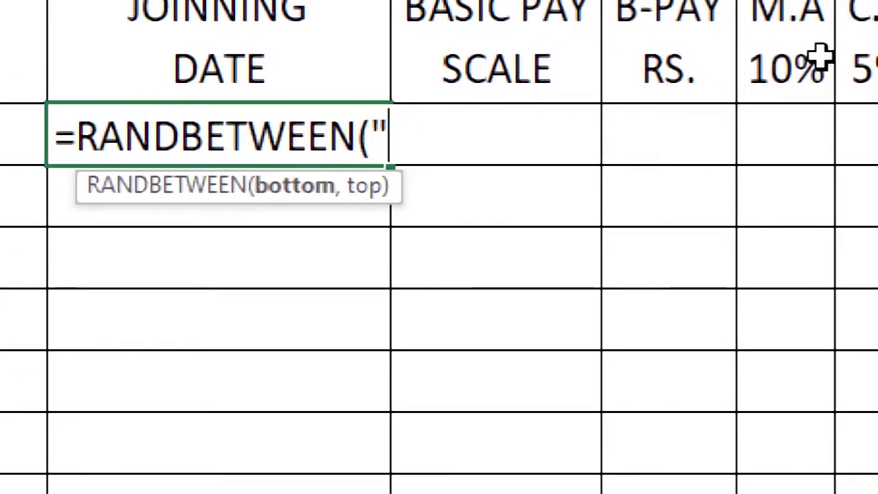
type("12-oct")
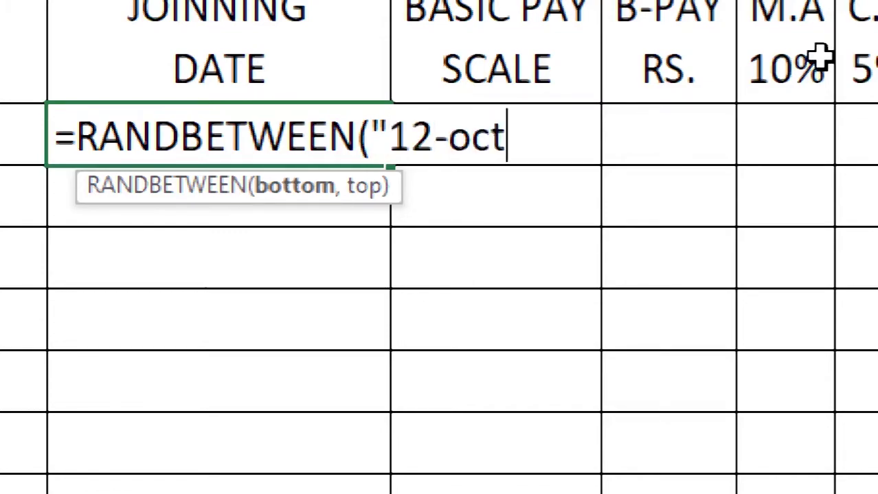
type("-")
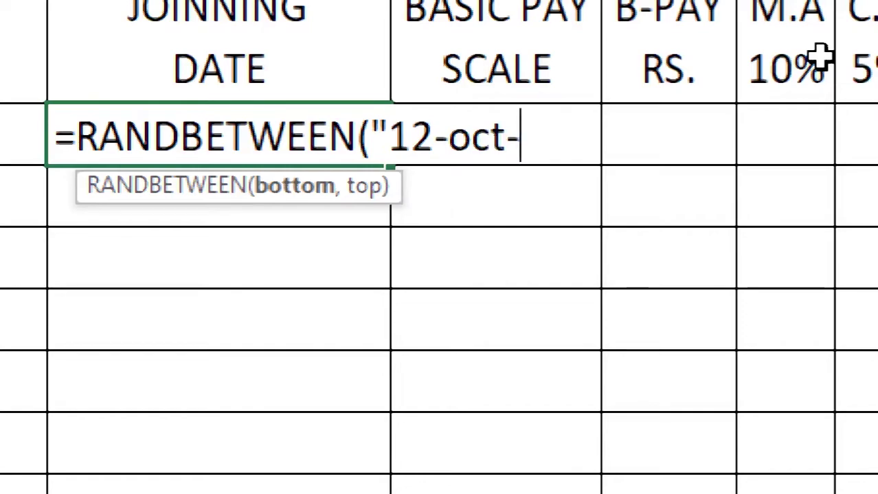
type("1980")
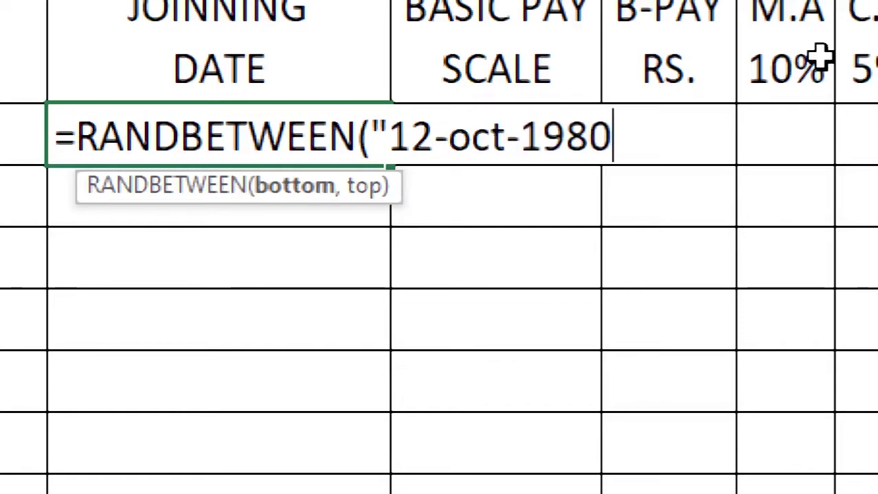
type("\"")
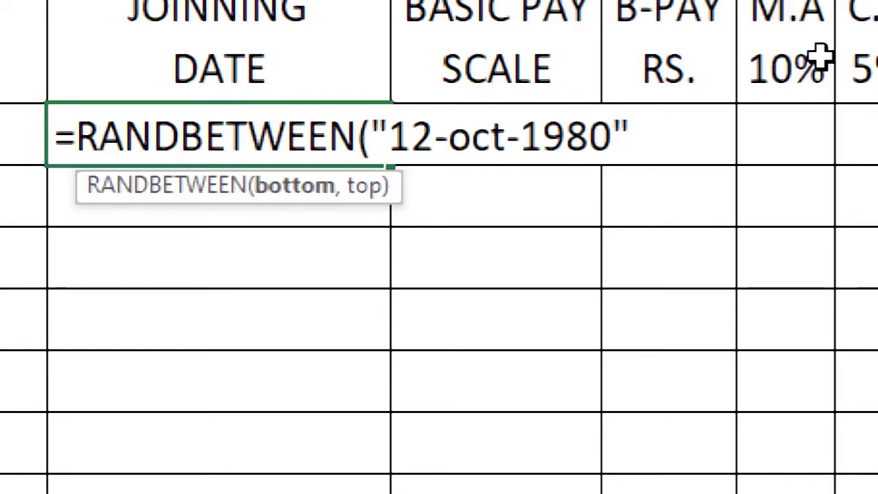
type(",")
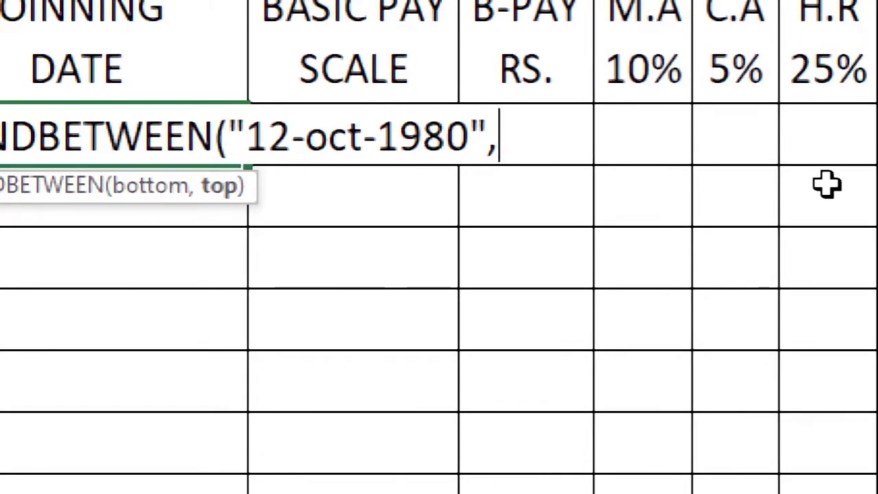
Complete the E2 formula with "1-jan-1990" in quotation marks as the top value and enter it
type("1-jan-1990")
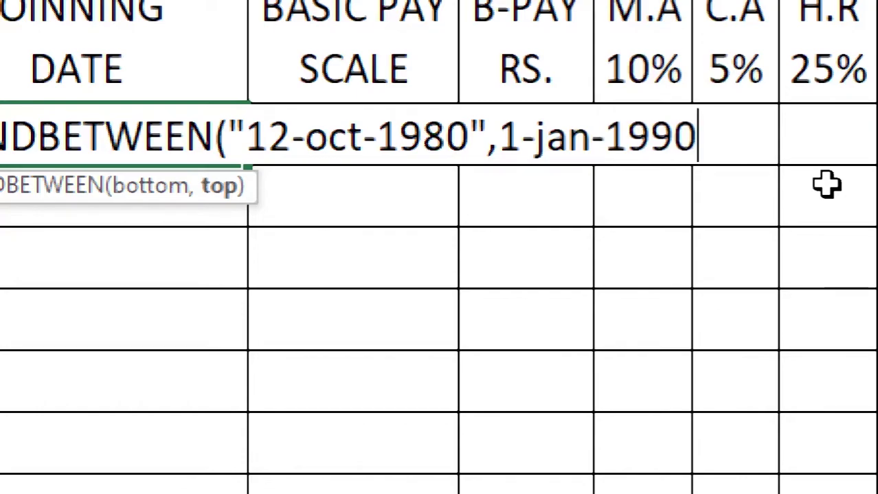
left_click(505, 137)
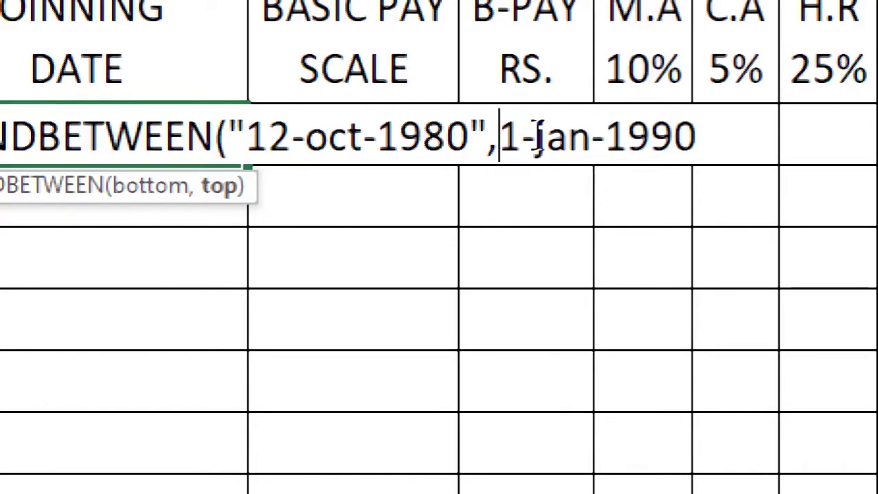
type("\"")
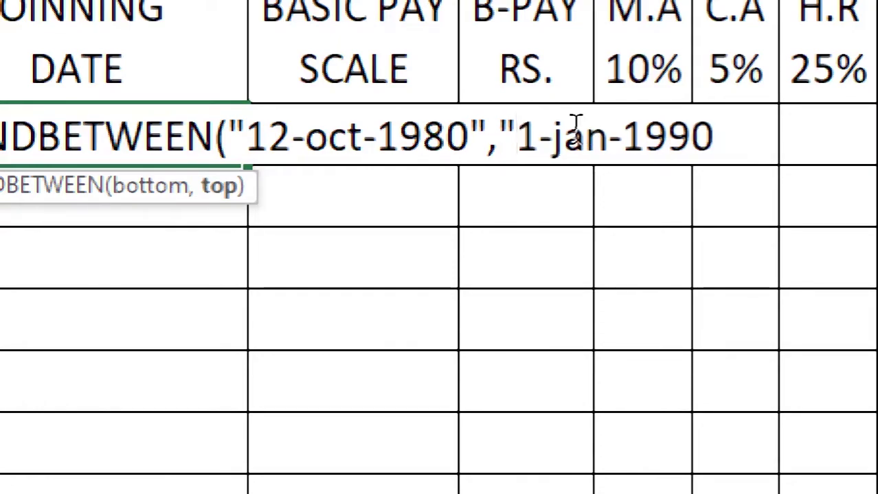
left_click(730, 136)
type("\"")
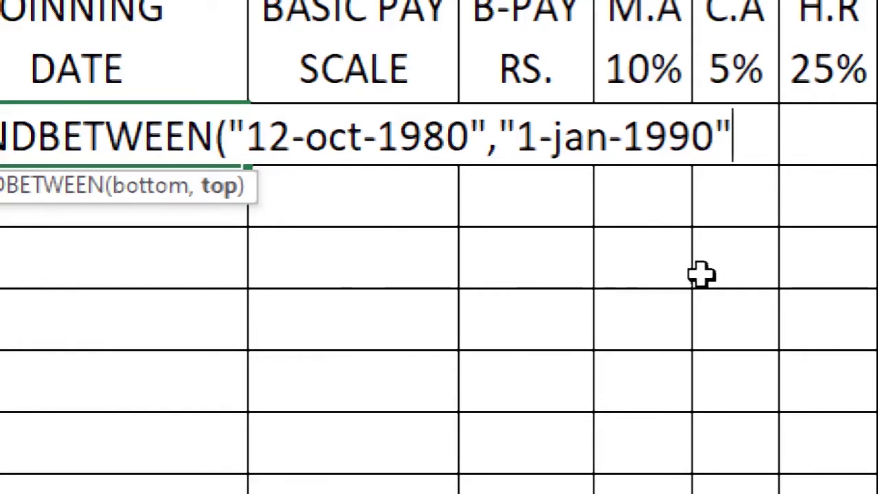
type(")")
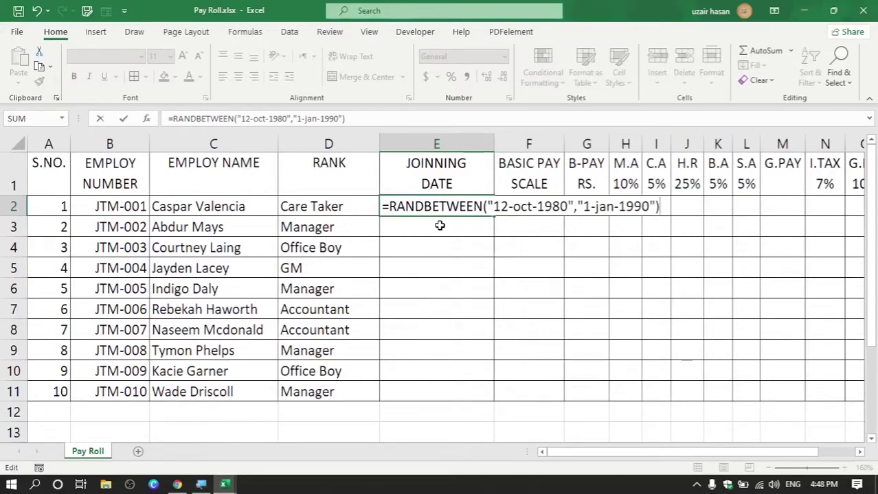
key("Return")
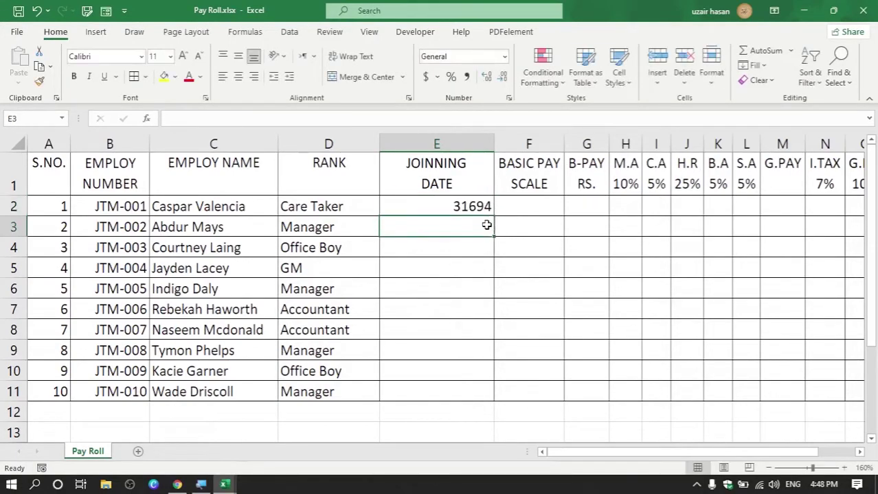
Format cell E2 as a date of the 14-Mar-2012 type and fill its formula down to E11
key("Up")
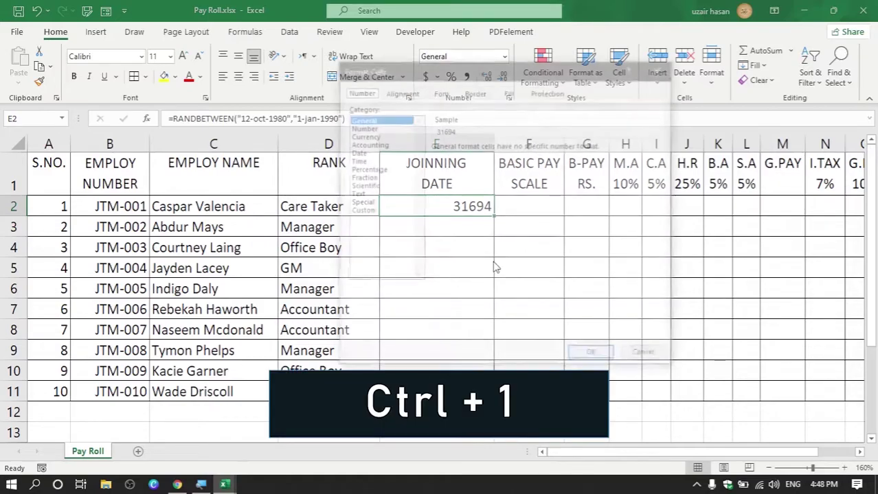
key("ctrl+1")
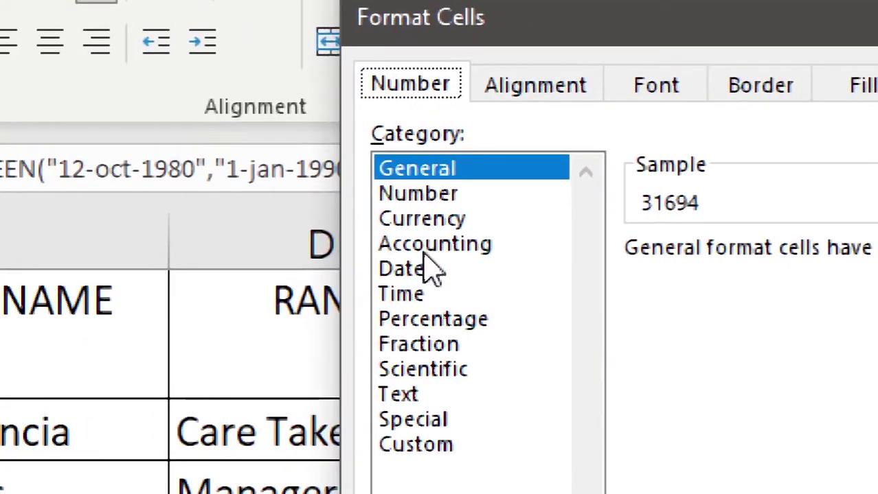
left_click(412, 273)
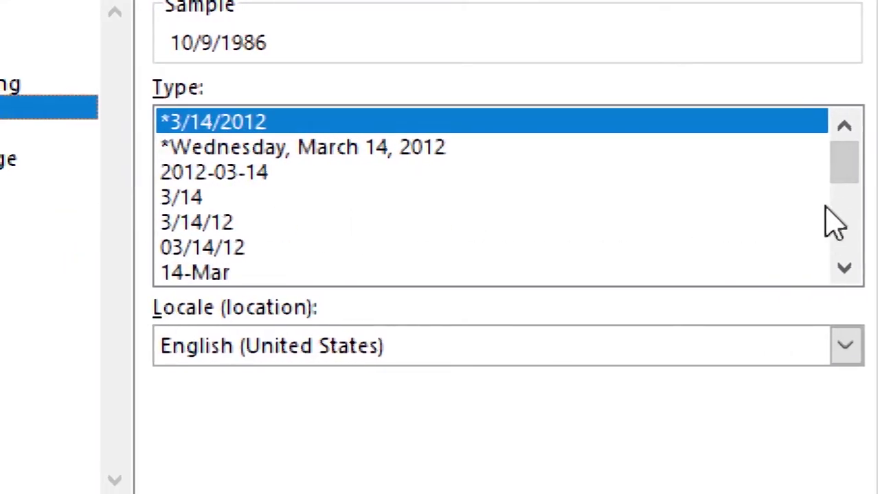
left_click_drag(845, 182, 847, 269)
left_click(206, 275)
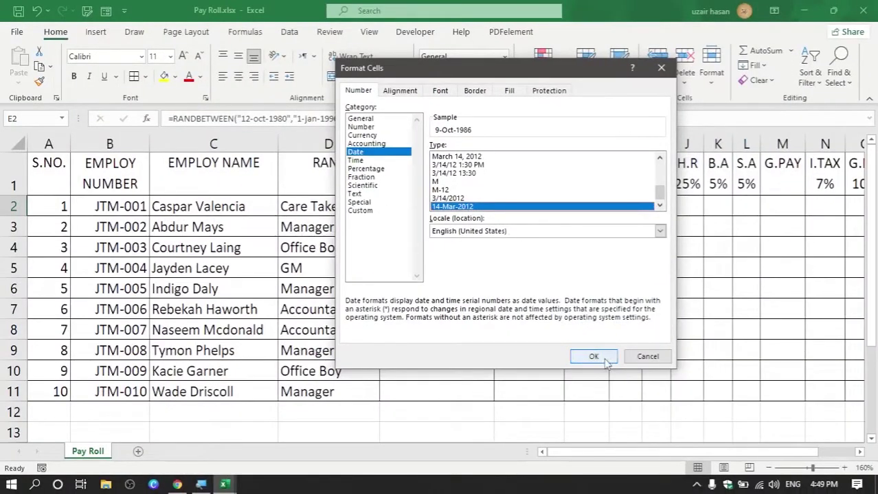
left_click(593, 357)
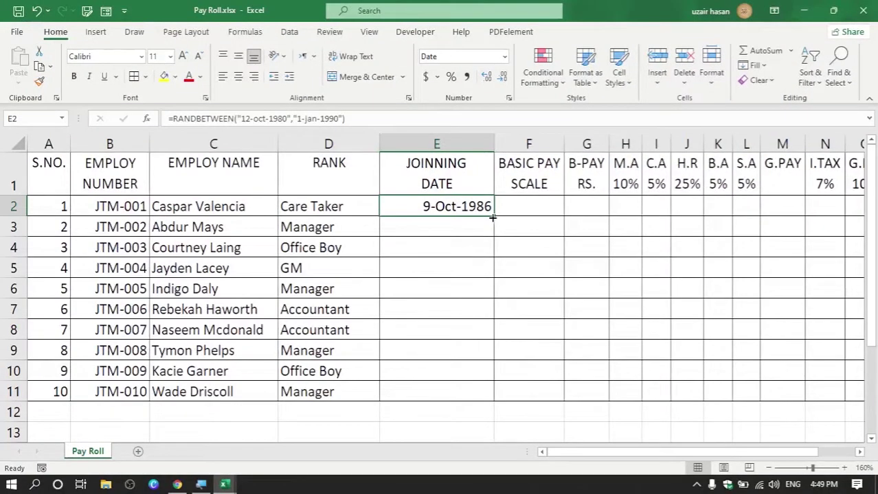
left_click_drag(491, 217, 494, 398)
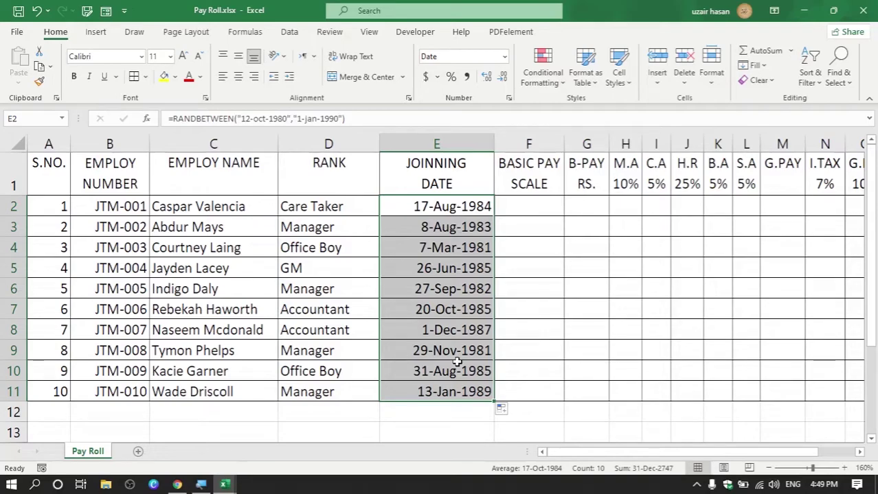
Examine the RANDBETWEEN function in the joining date formula of cell E2
double_click(459, 209)
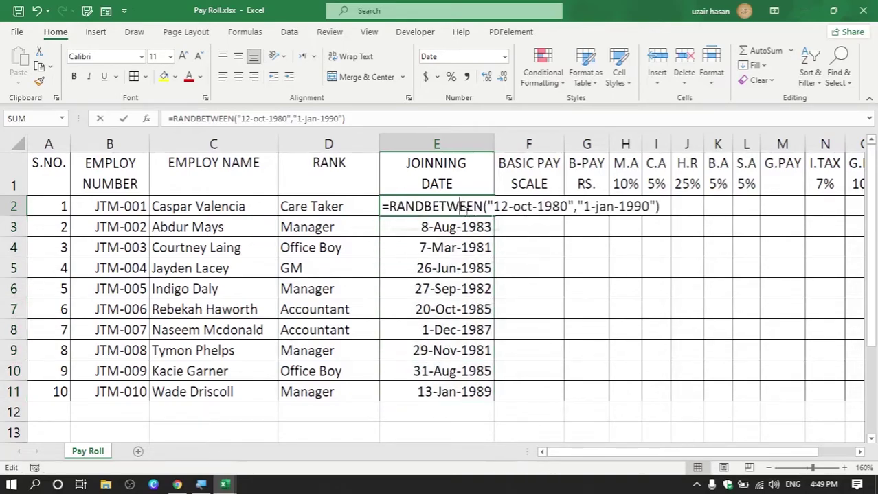
left_click_drag(388, 207, 483, 206)
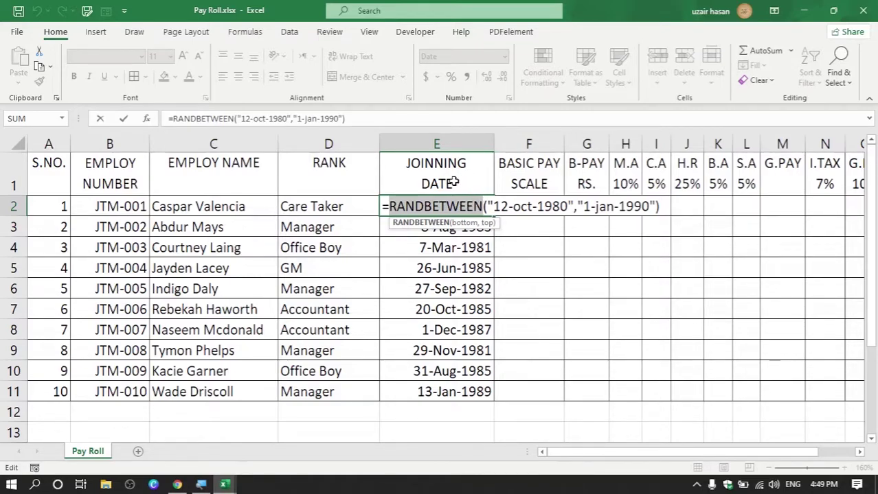
key("Return")
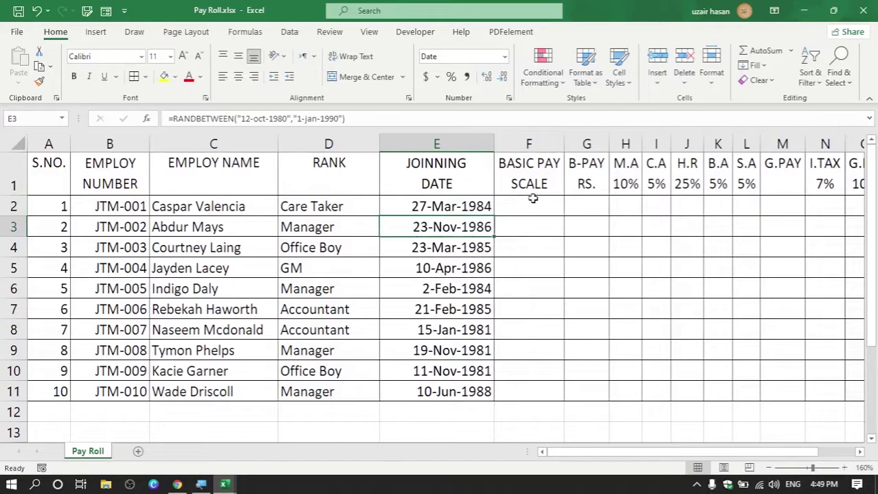
left_click(553, 180)
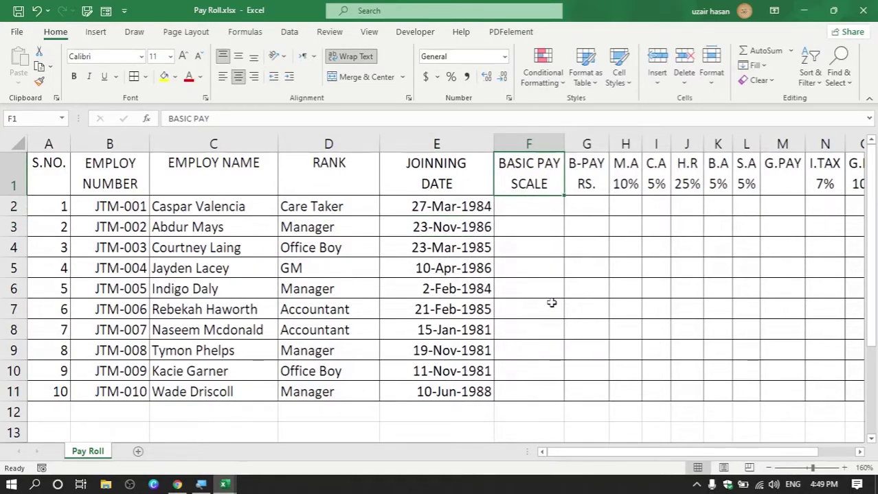
left_click(210, 210)
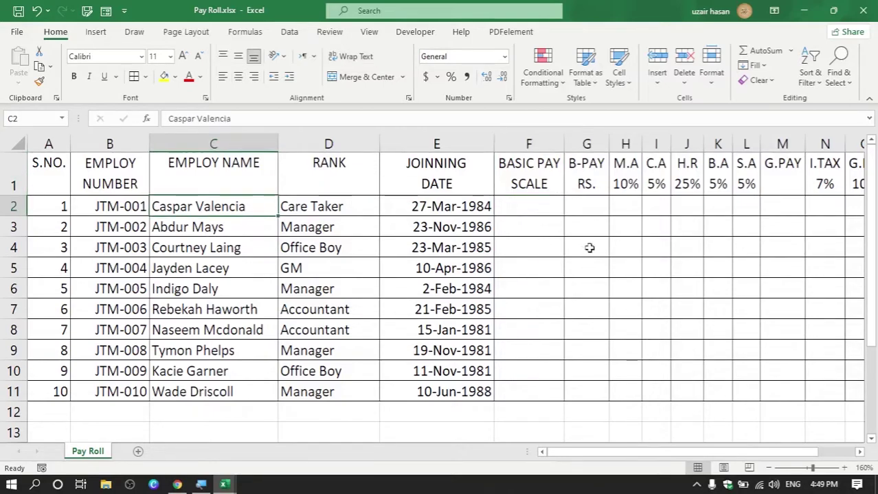
left_click(548, 206)
left_click(546, 180)
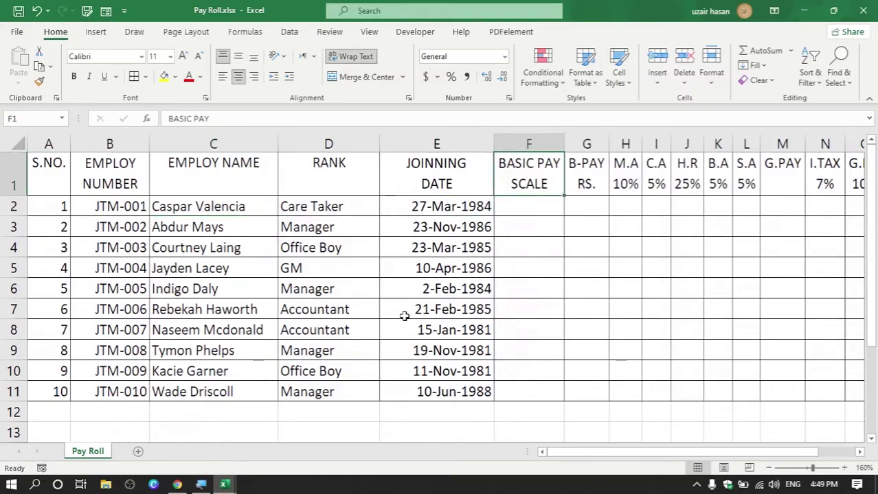
Switch to the Class 16 workbook and copy the basic pay scale values in F2:F11
mouse_move(227, 485)
left_click(189, 443)
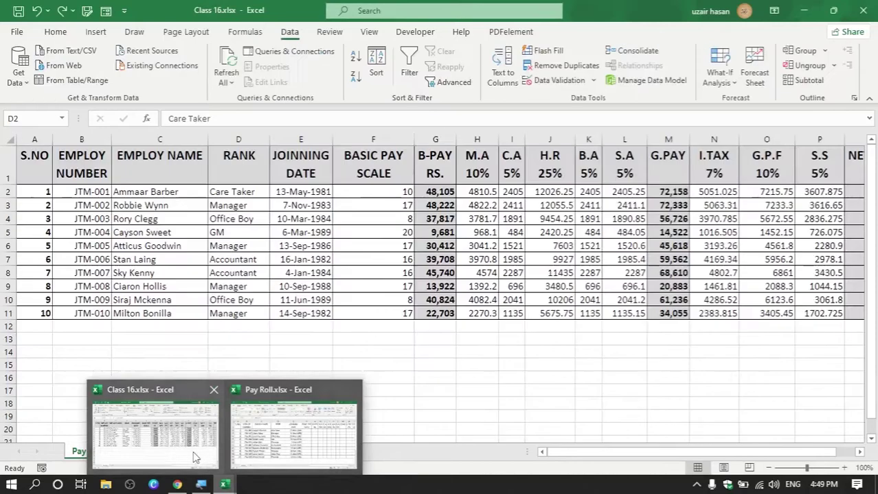
left_click_drag(379, 192, 381, 311)
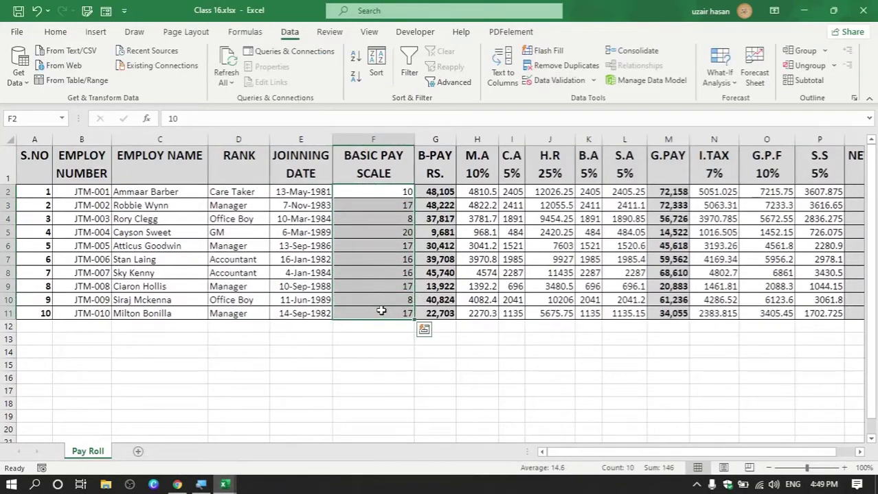
key("ctrl+c")
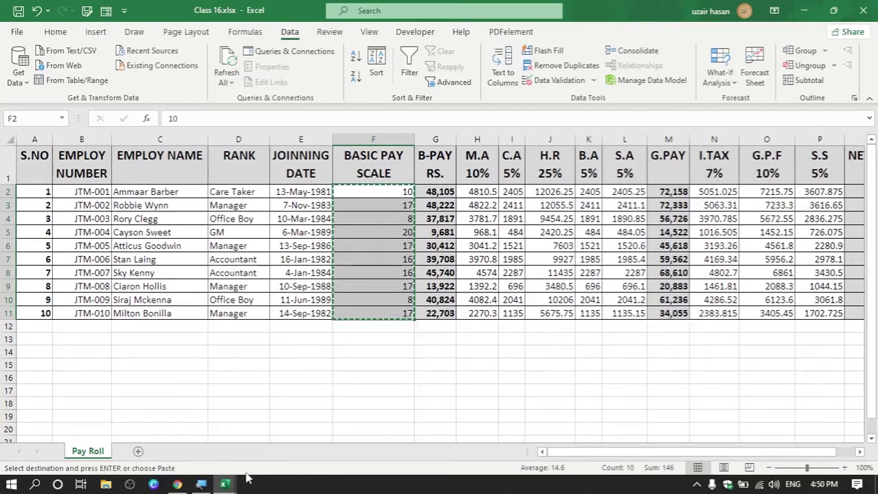
Return to the Pay Roll workbook and paste the copied pay scales as values only at F2
left_click(302, 439)
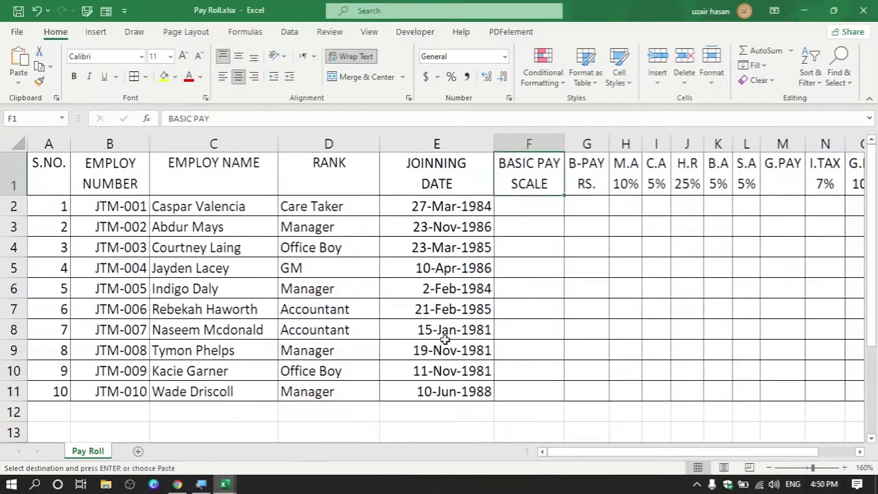
left_click(533, 210)
scroll(480, 251, "down", 1)
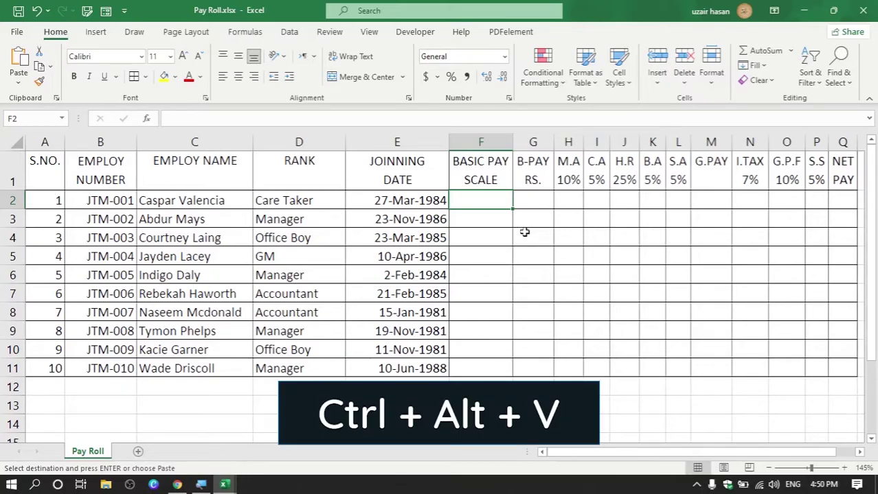
key("ctrl+alt+v")
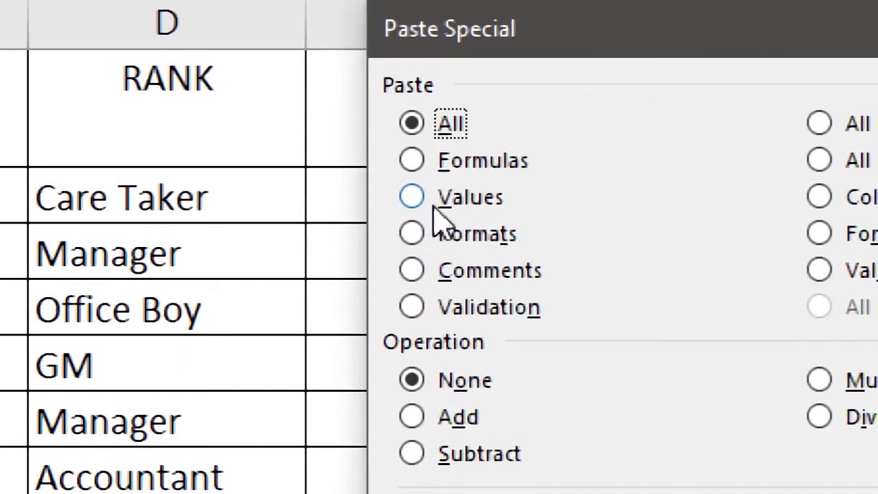
left_click(388, 204)
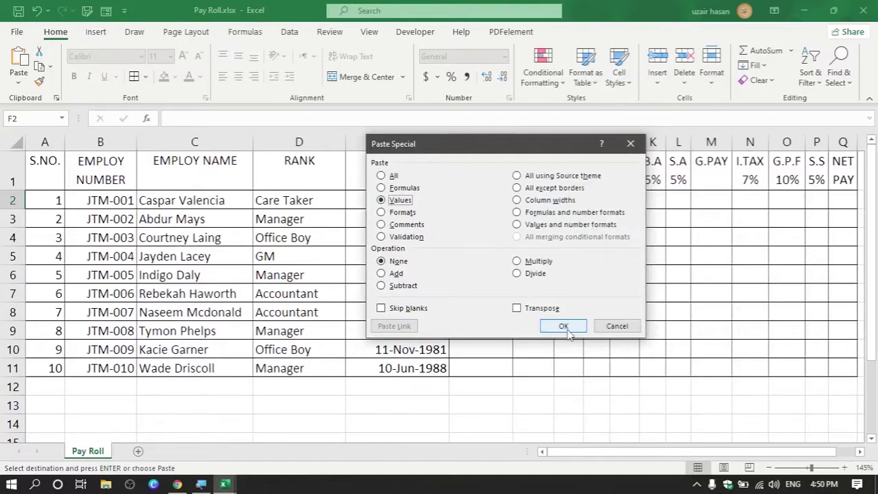
left_click(563, 327)
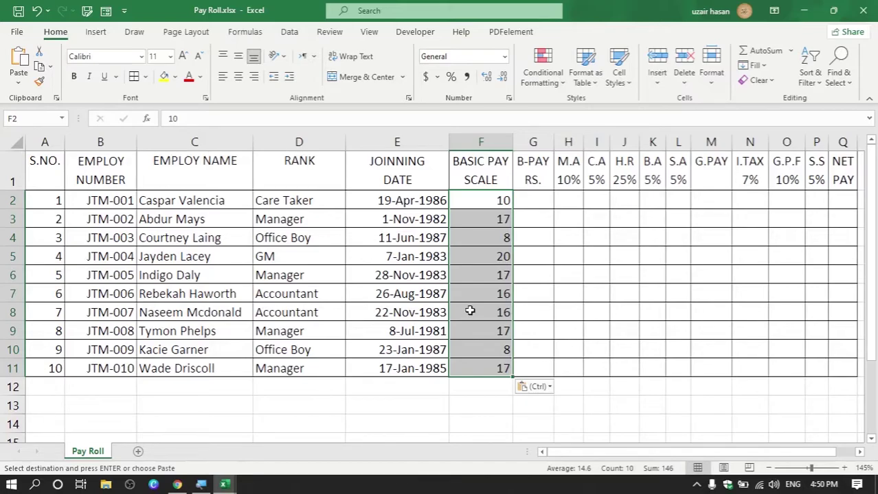
Widen the B-PAY RS. column G to about one and three-quarter times its width and select cell G2
left_click_drag(554, 146, 584, 144)
left_click(563, 178)
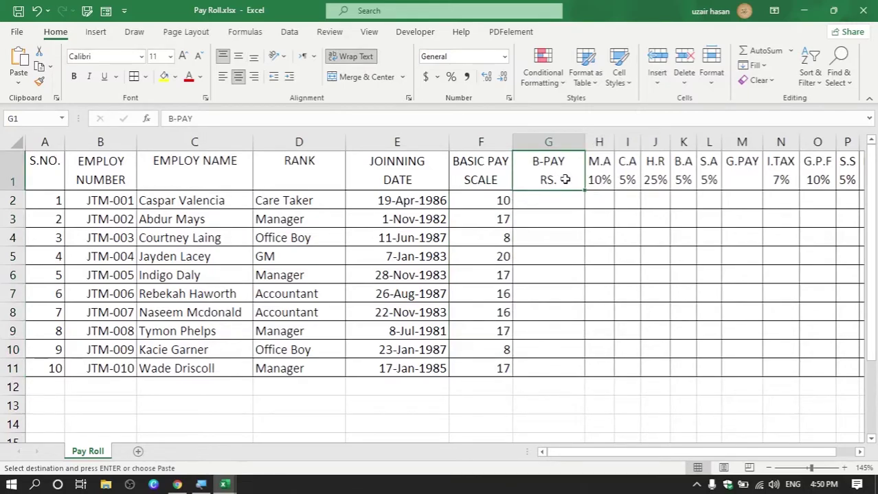
left_click(227, 203)
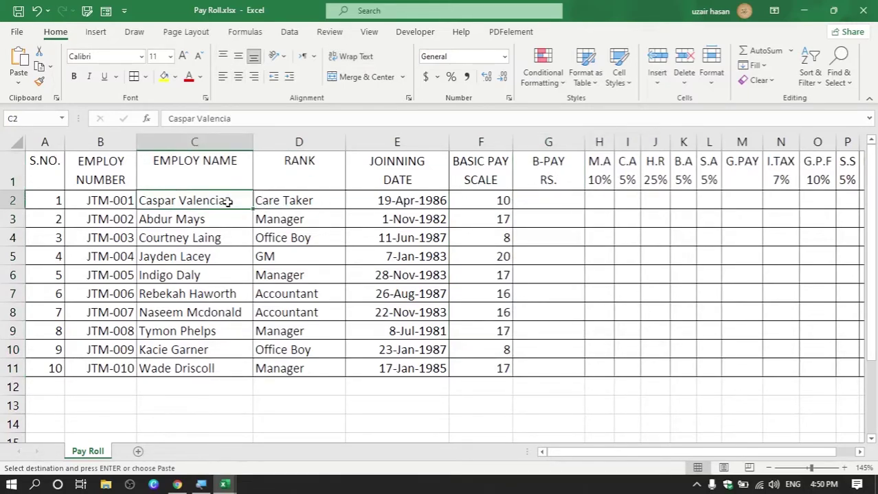
left_click(559, 202)
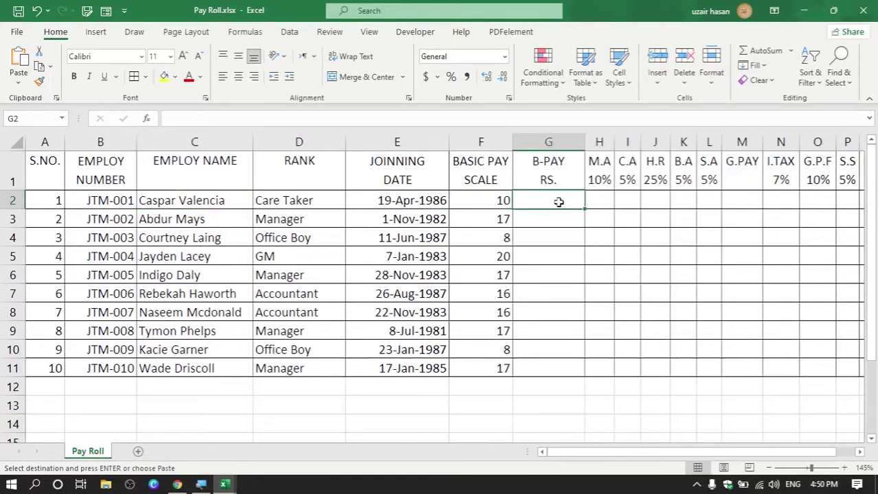
scroll(531, 241, "right", 1)
left_click(514, 180)
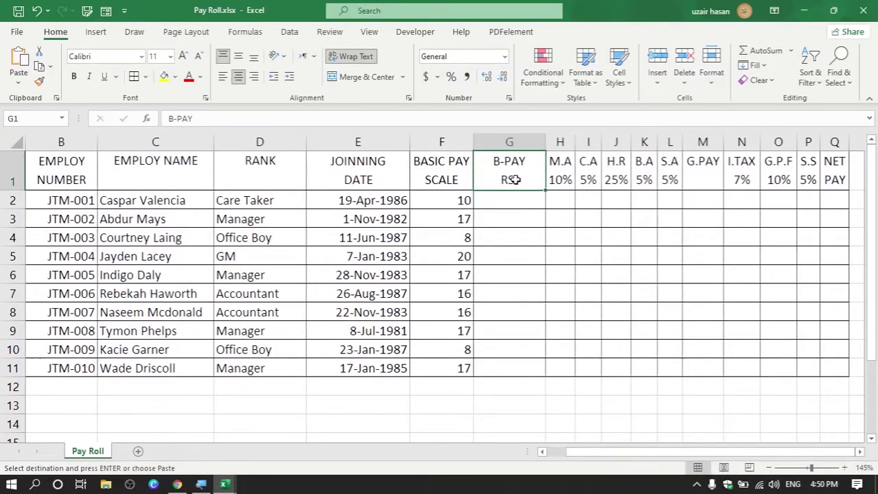
left_click(692, 176)
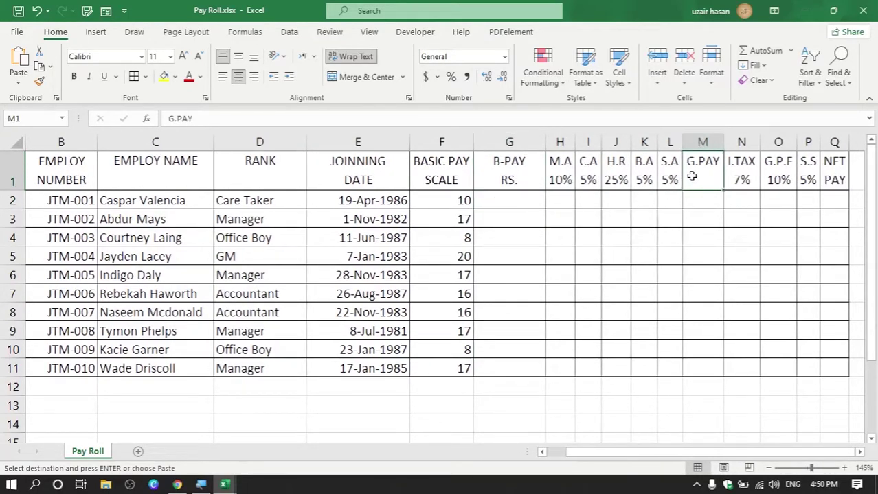
left_click(834, 181)
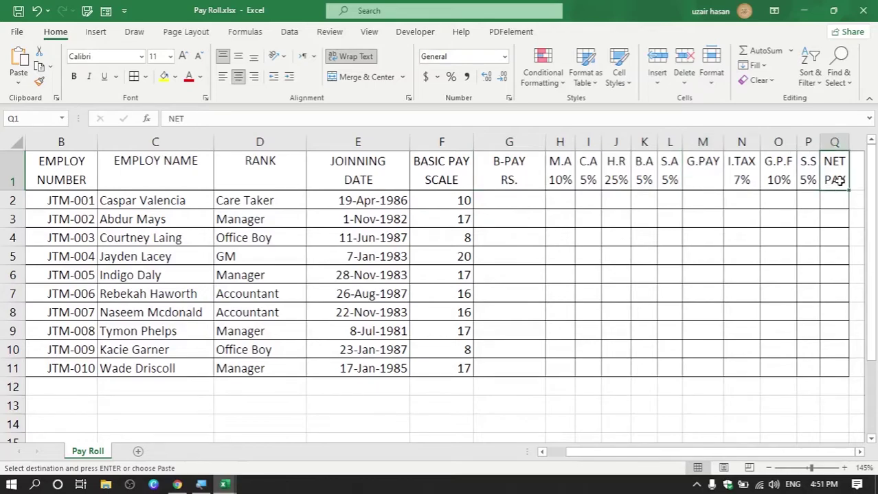
left_click(521, 182)
Format G2:G11 in the B-PAY column as Number with the 1000 separator and 0 decimal places
left_click(522, 205)
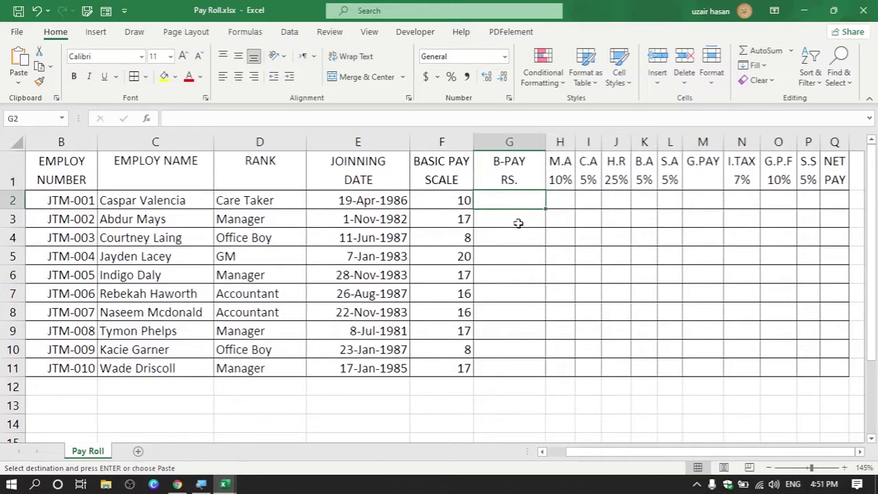
mouse_move(522, 203)
left_mouse_down()
mouse_move(520, 364)
mouse_move(511, 359)
left_mouse_up()
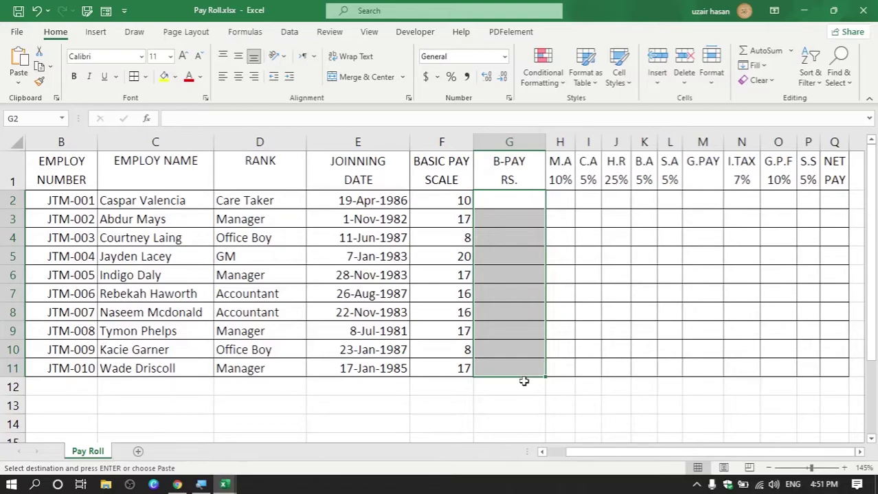
key("ctrl+1")
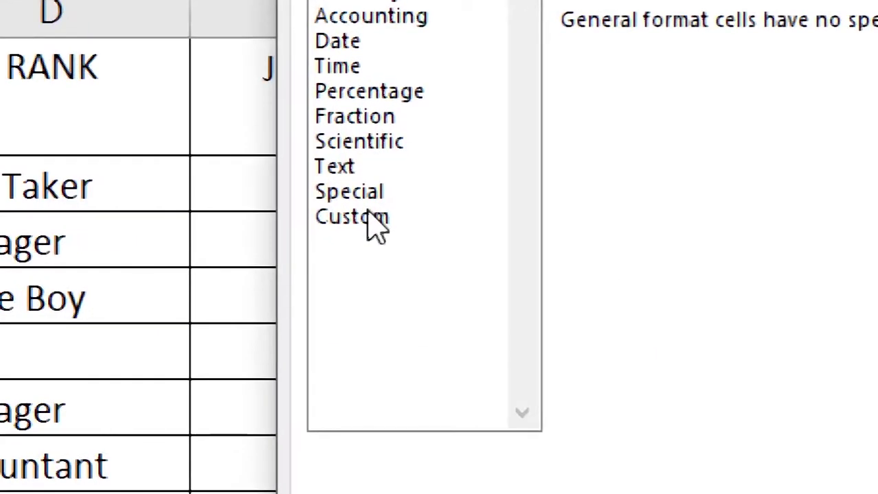
left_click(361, 127)
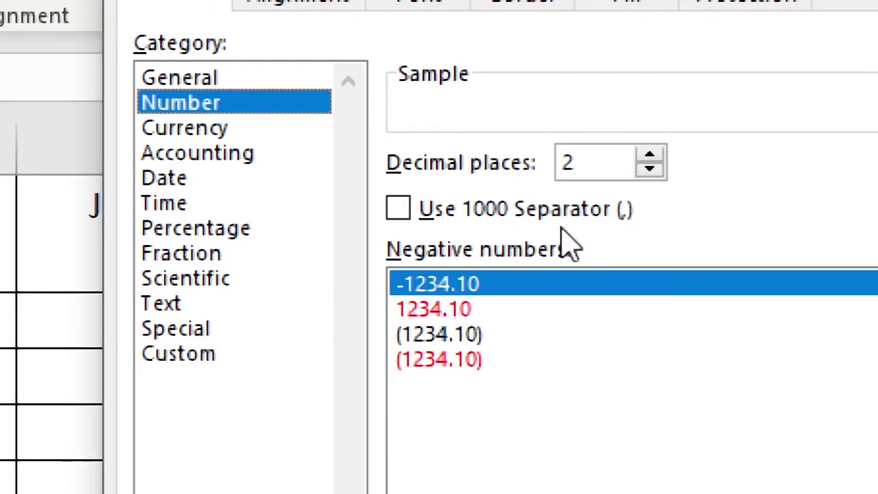
left_click(398, 213)
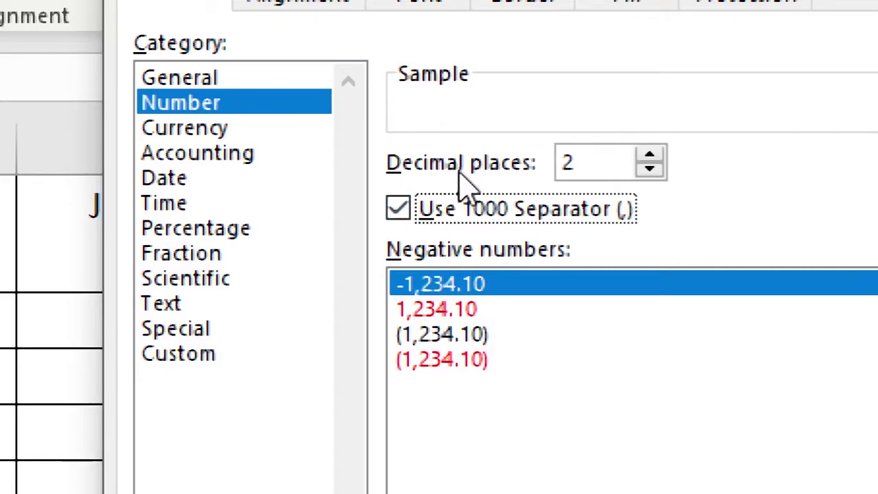
left_click(658, 171)
left_click(657, 171)
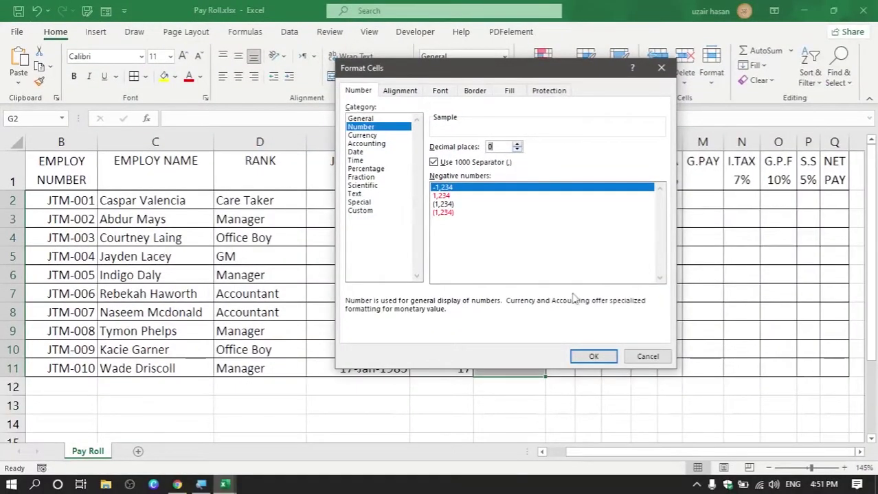
left_click(594, 357)
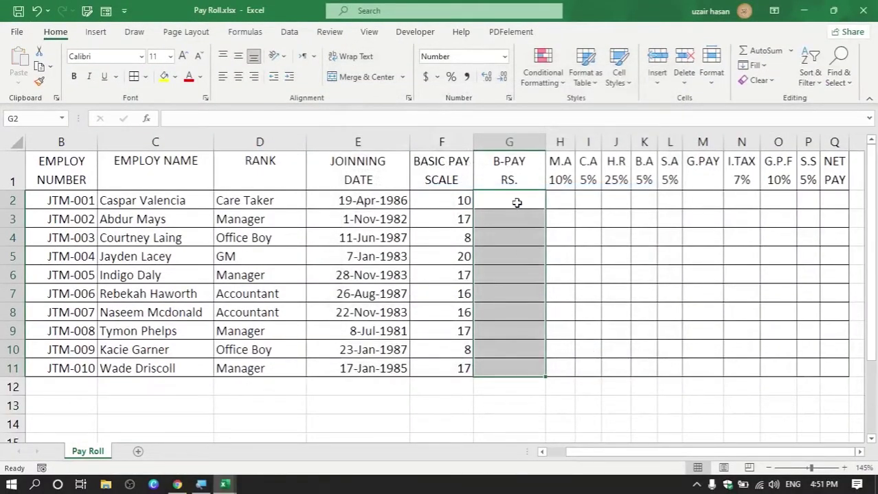
Review the RANDBETWEEN formula in cell E2 as the model for the B-PAY values
left_click(193, 202)
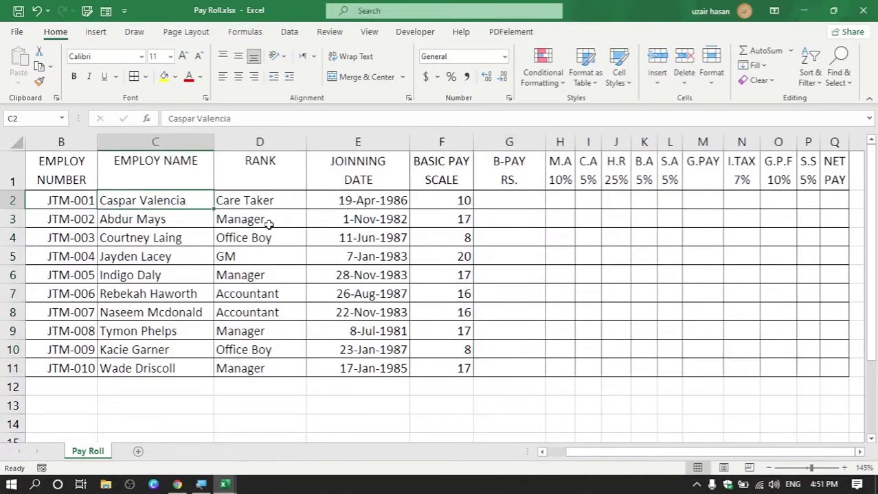
left_click(519, 203)
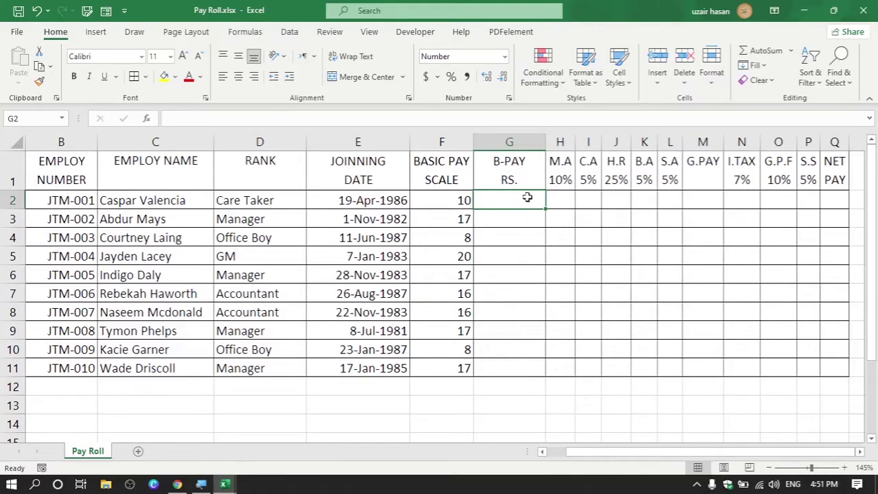
double_click(380, 200)
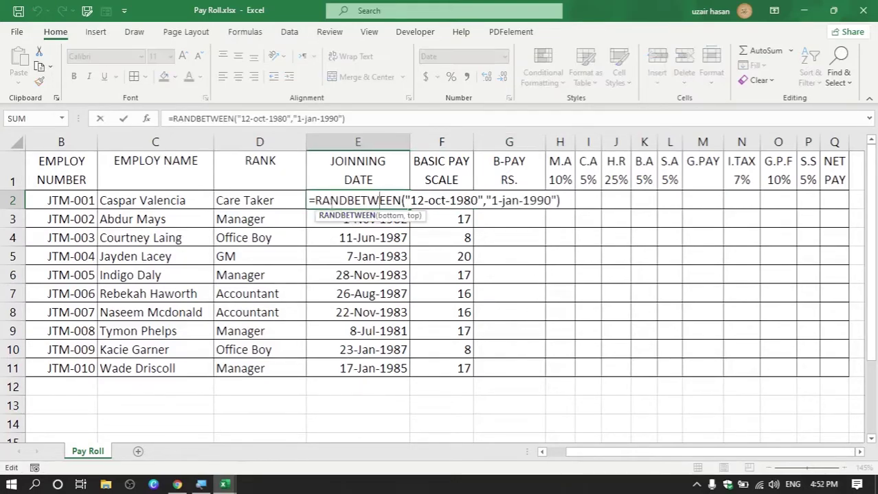
left_click_drag(313, 200, 402, 200)
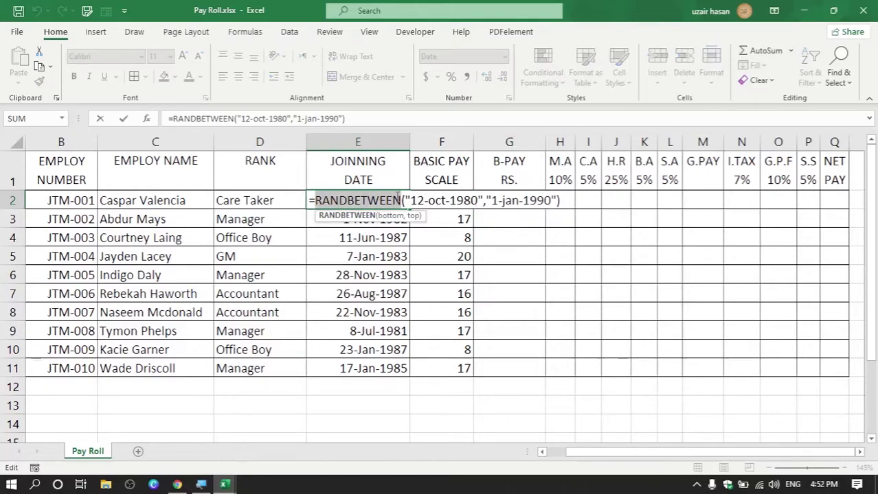
key("Return")
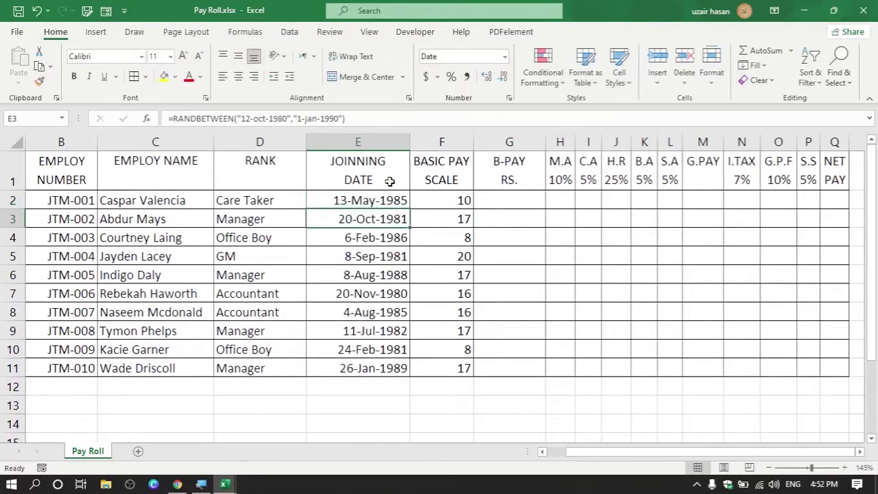
Start a formula in cell G2 of the B-PAY column
left_click(507, 200)
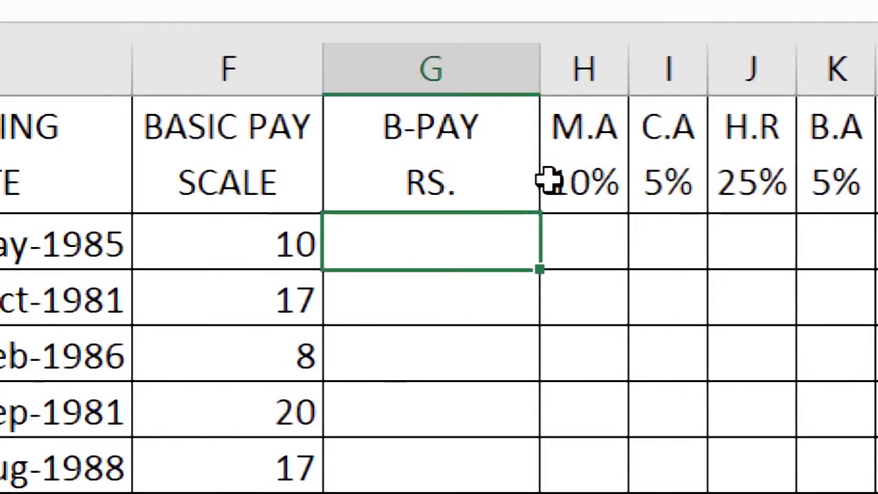
type("=")
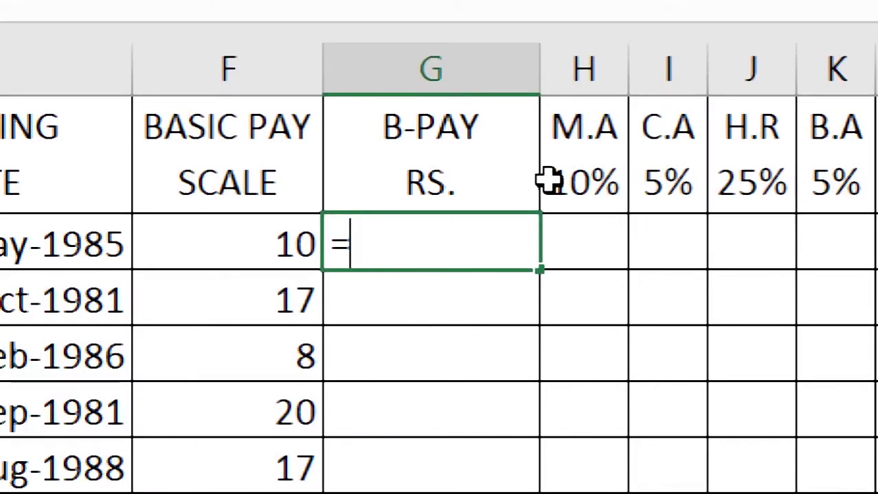
Complete the B-PAY formula in G2 as =RANDBETWEEN(8000,60000) and fill it down to G11
type("rand")
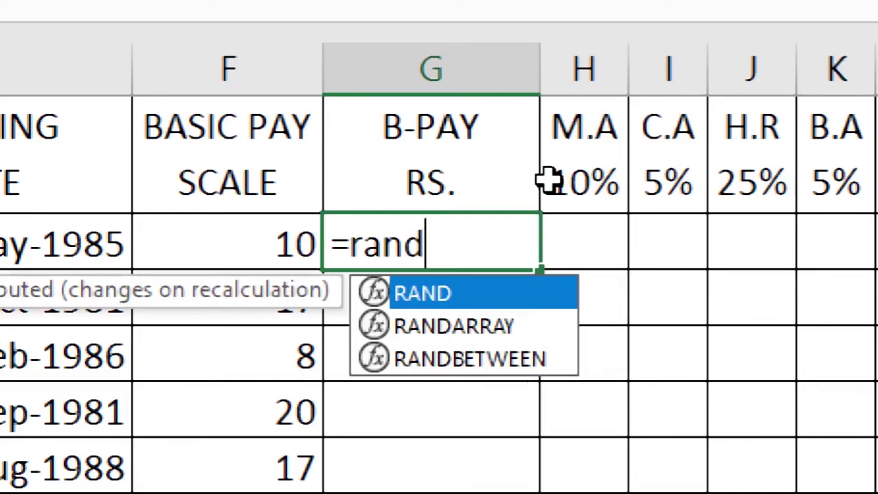
key("Down")
key("Down")
key("Tab")
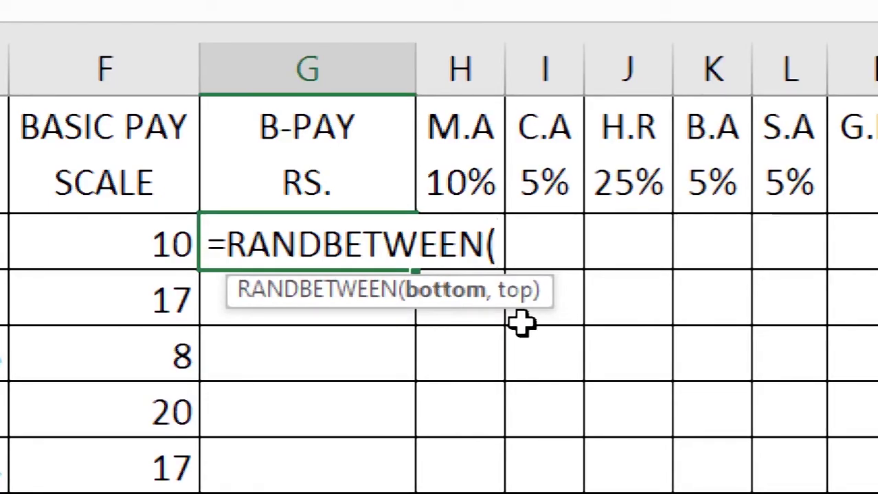
type("8000")
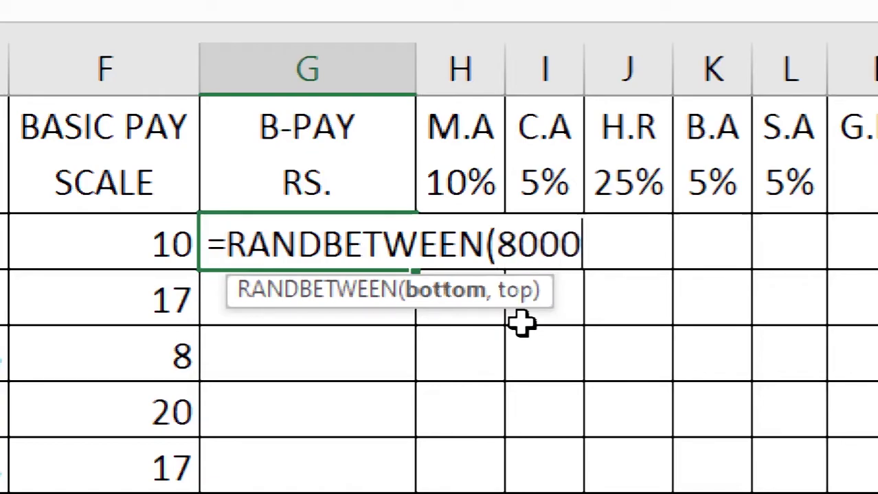
type(",")
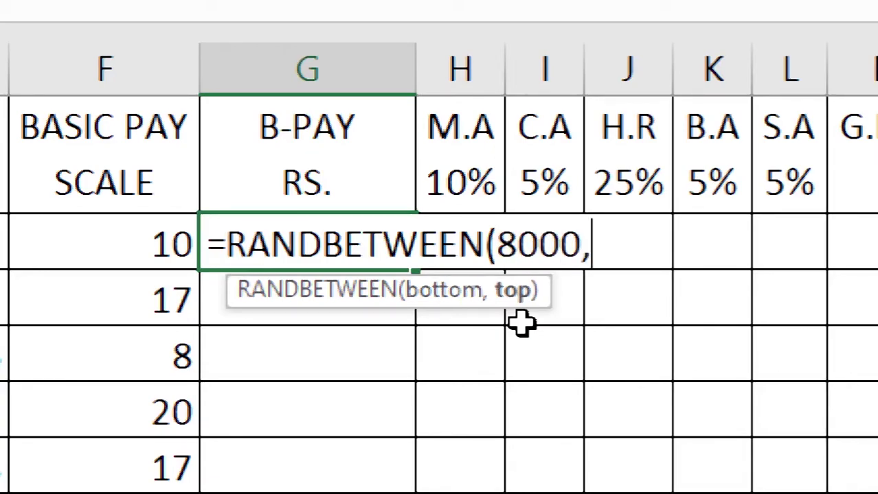
type("60000")
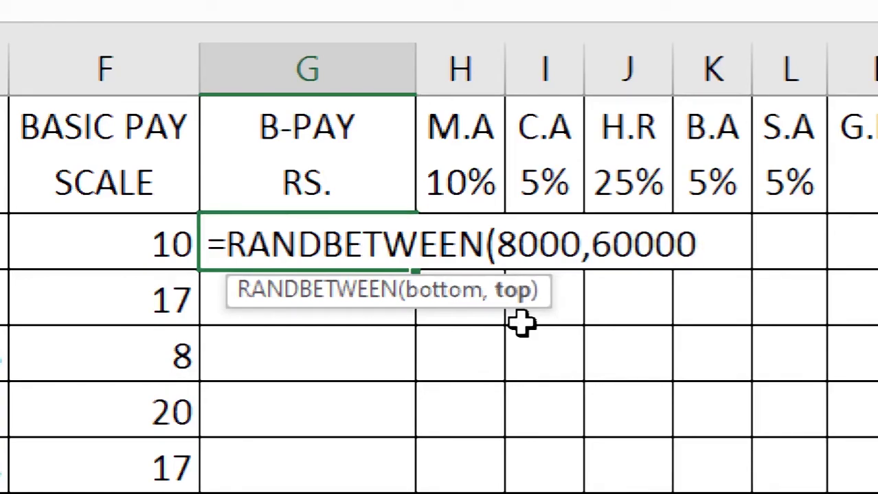
type(")")
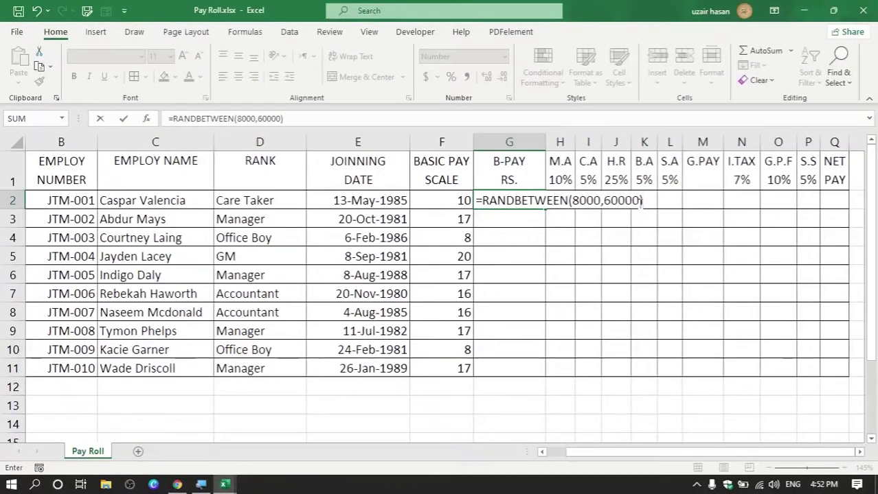
key("Return")
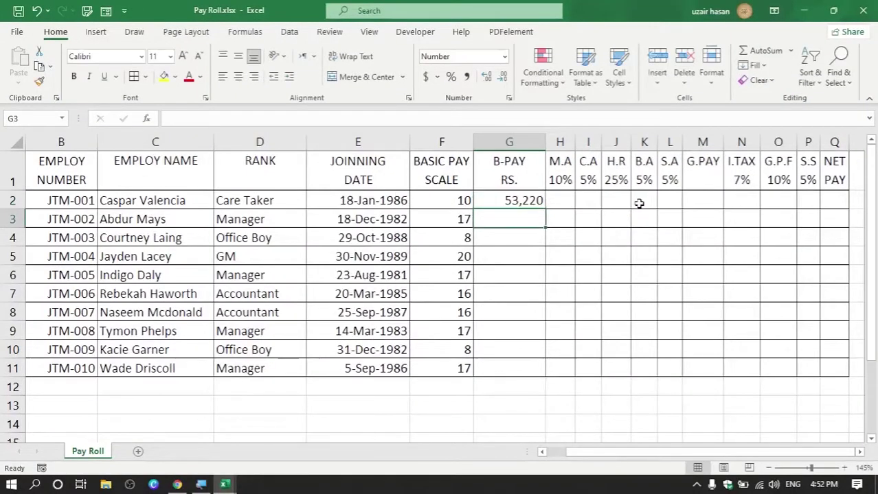
left_click(524, 201)
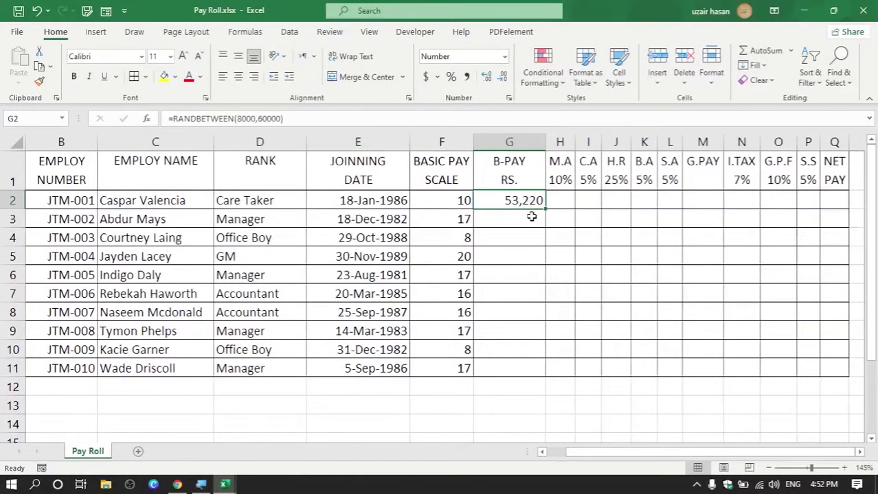
left_click_drag(545, 211, 545, 376)
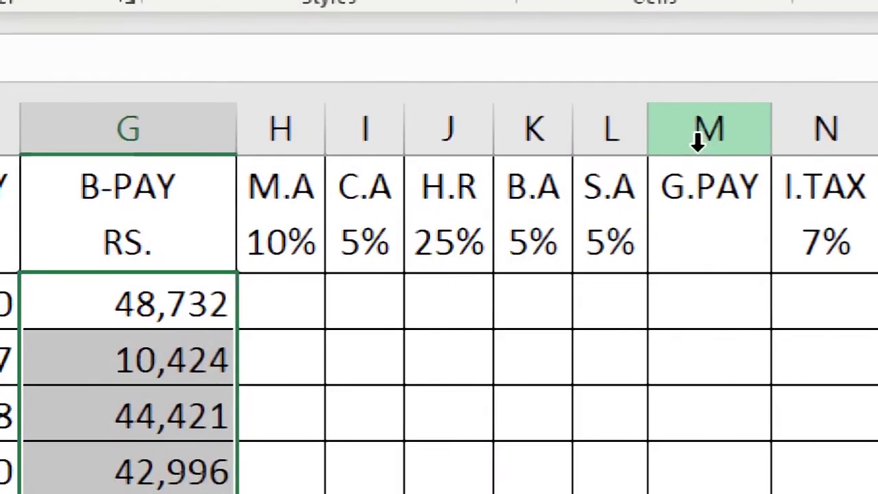
Review the allowance percentages in the M.A, C.A, H.R, B.A and S.A headers and the first employee's basic pay
left_click(278, 236)
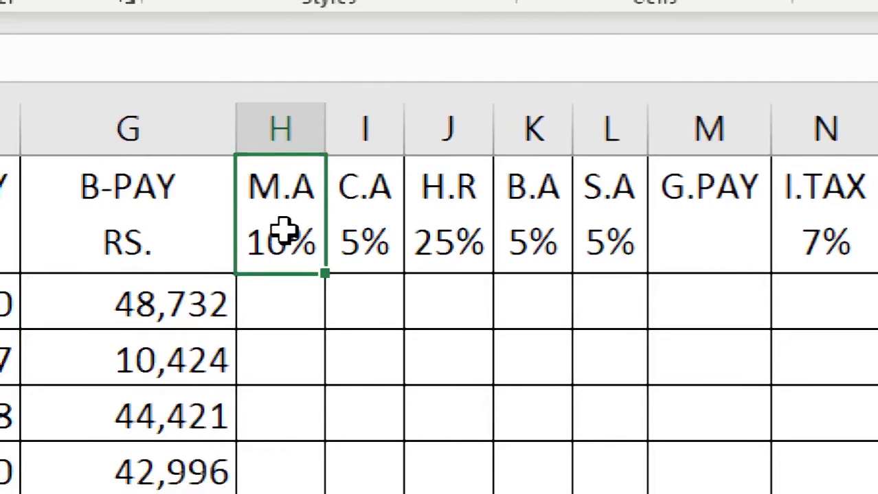
left_click(366, 245)
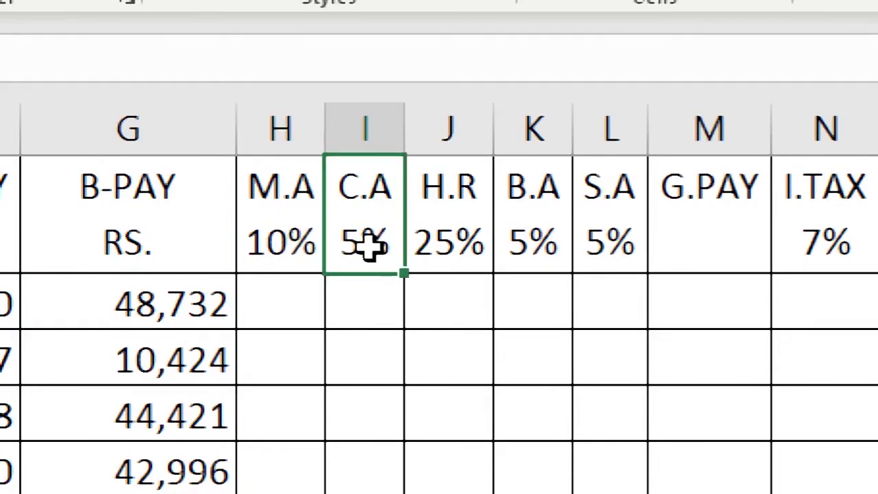
left_click(443, 247)
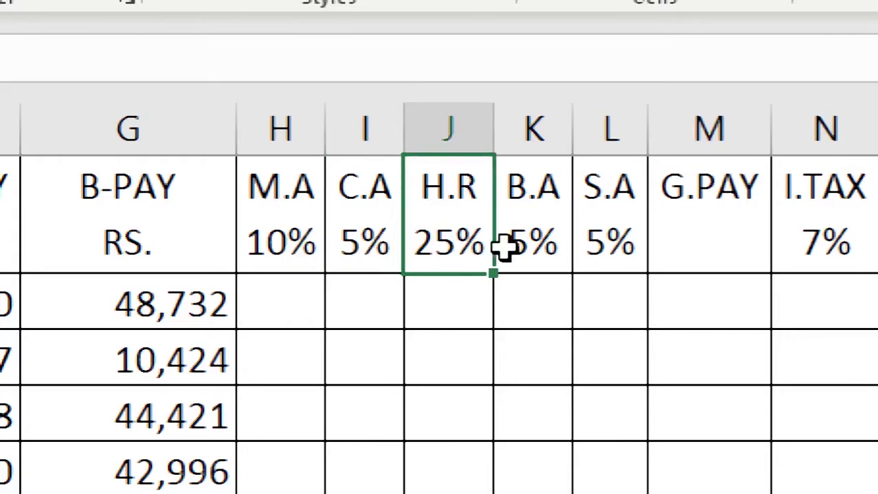
left_click(544, 246)
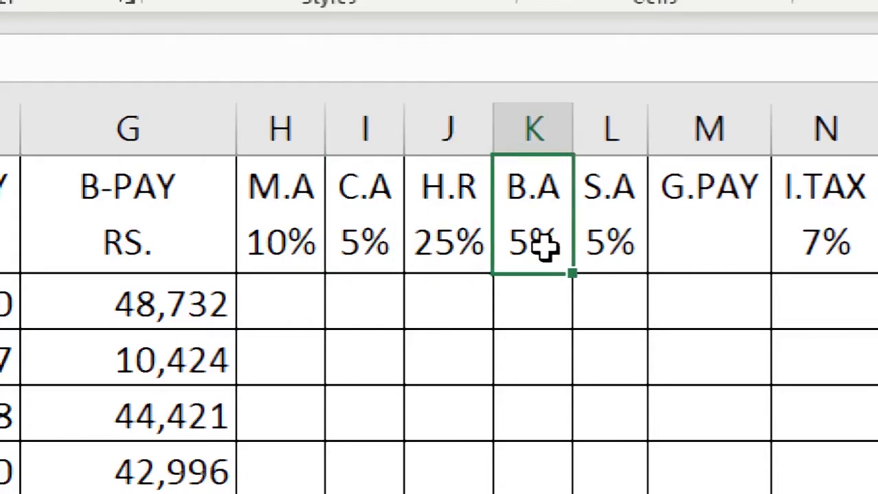
left_click(617, 250)
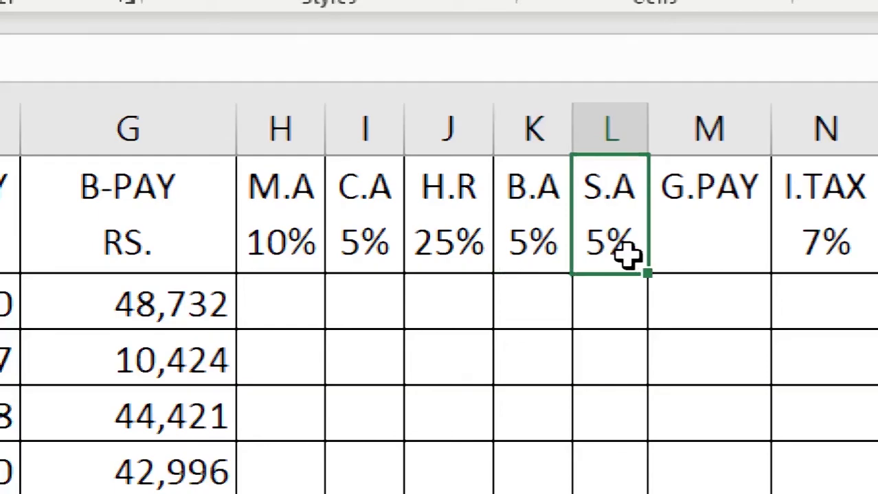
left_click_drag(294, 239, 592, 239)
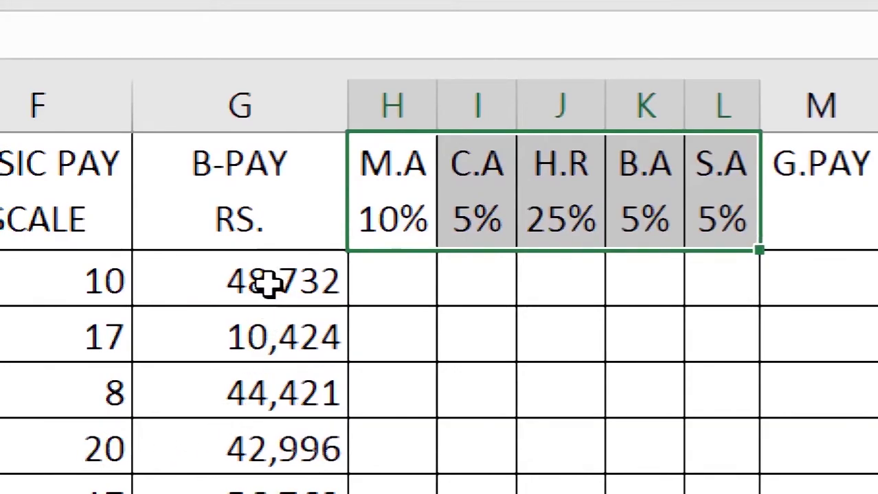
left_click(266, 281)
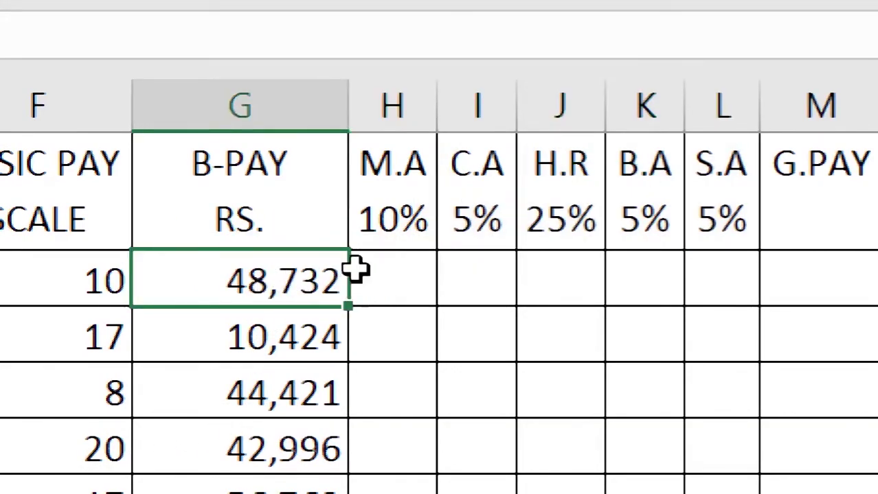
Widen the M.A 10% column (H) to make room for the allowance amounts
left_click(388, 230)
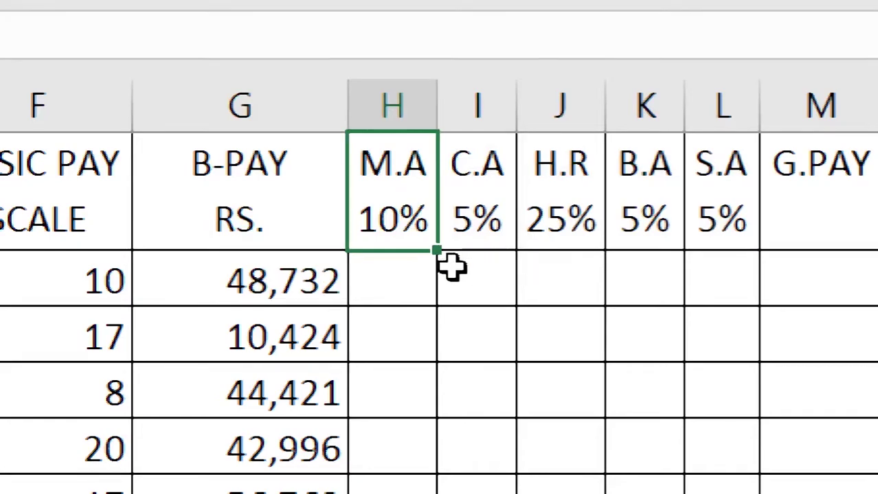
left_click_drag(437, 105, 476, 108)
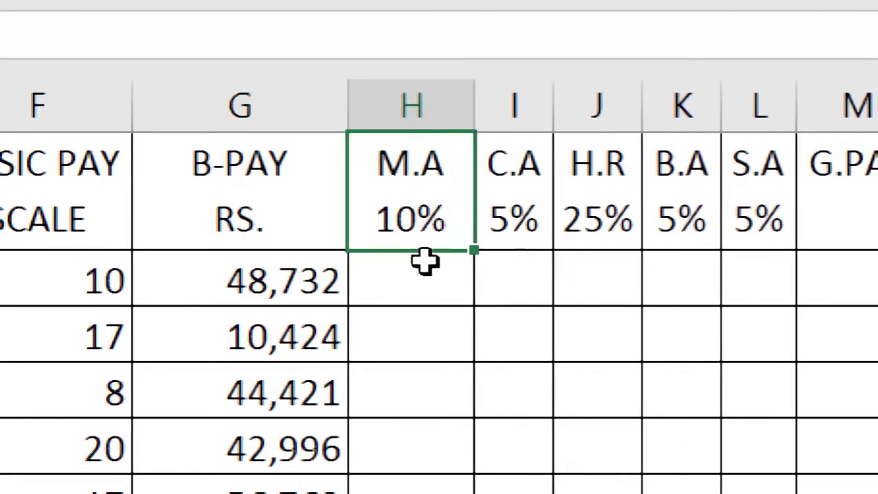
left_click(343, 294)
left_click(449, 217)
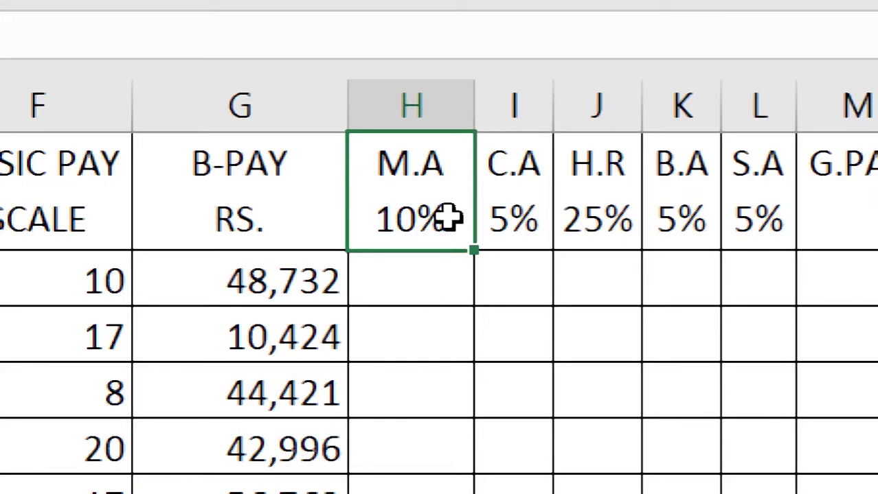
left_click(307, 289)
left_click(392, 232)
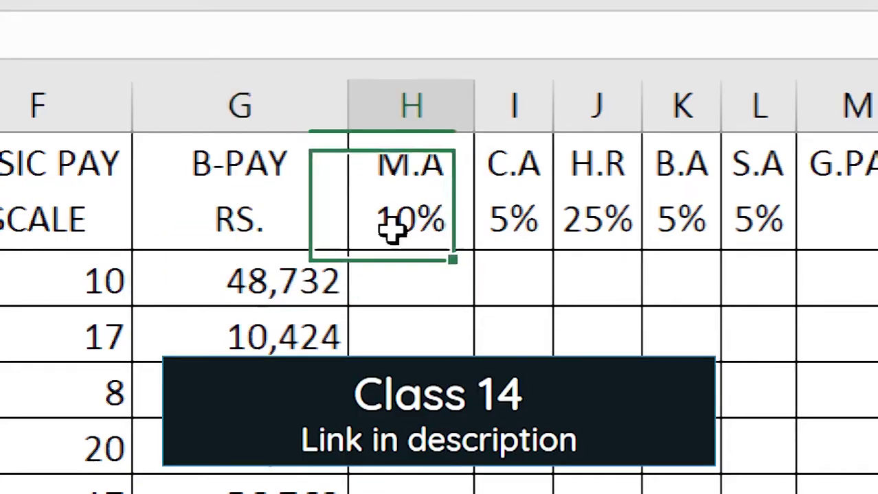
Calculate the first employee's M.A allowance in H2 with the formula =G2*10%
left_click(419, 287)
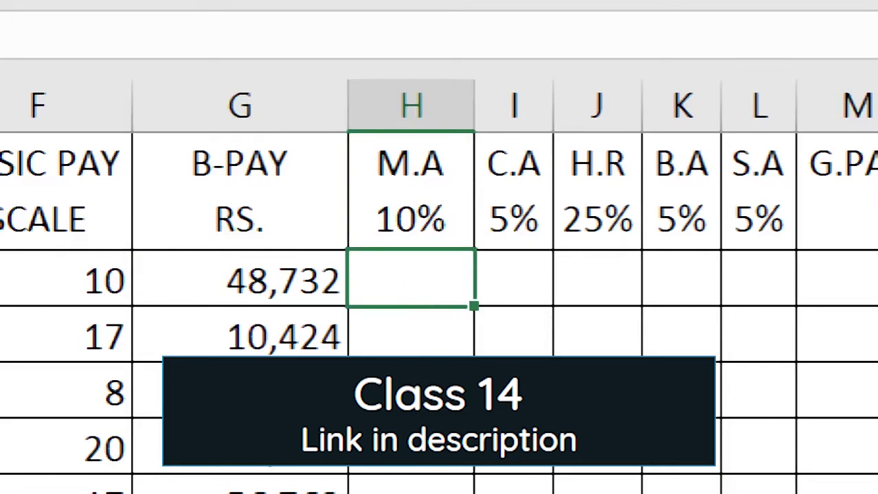
type("=")
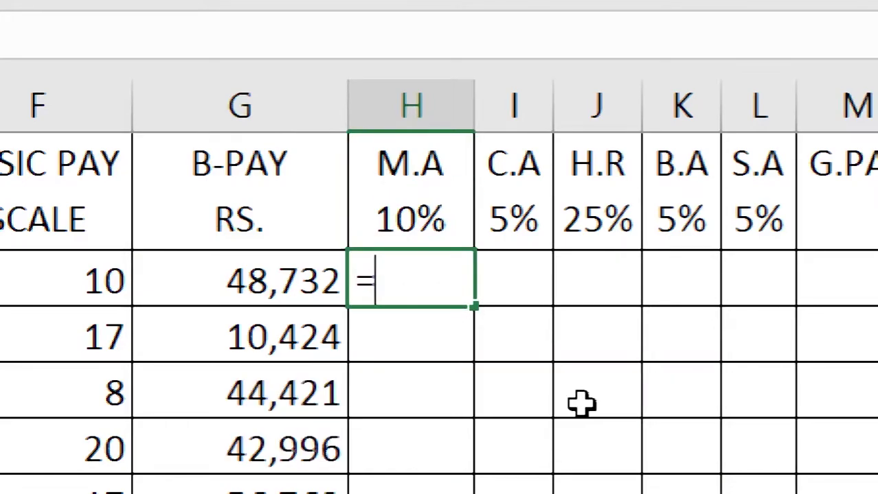
left_click(287, 281)
type("*")
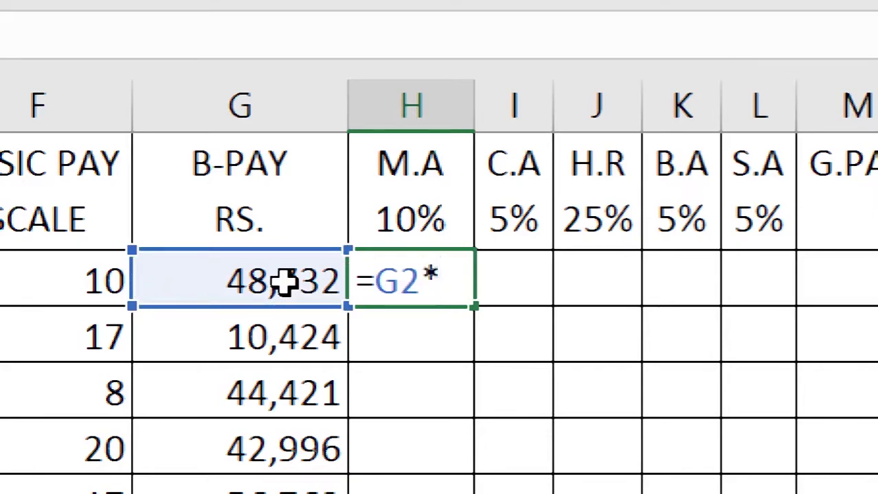
type("10")
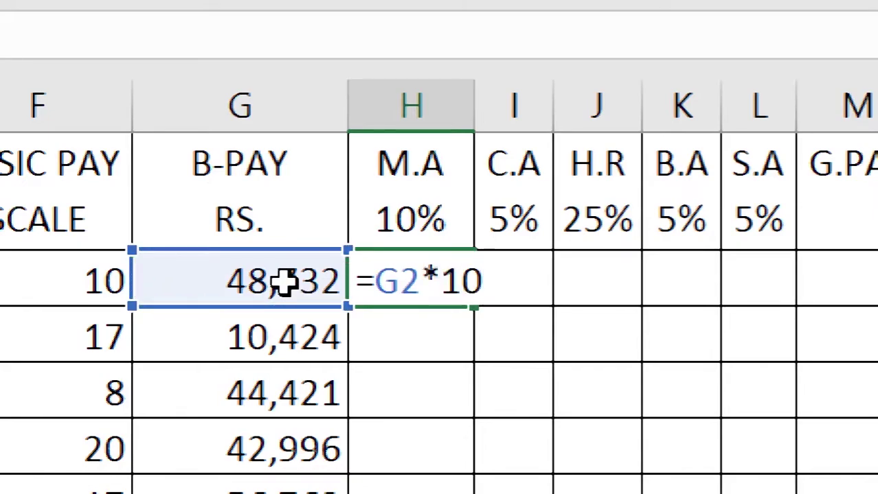
type("%")
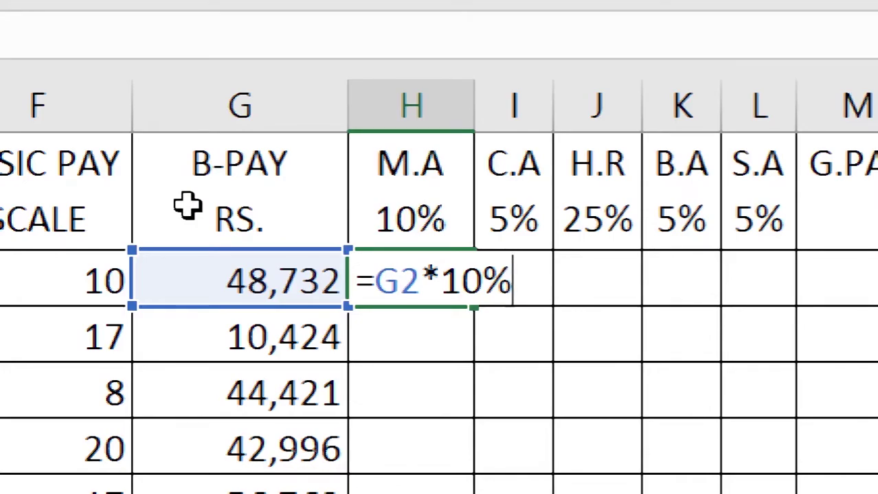
key("Return")
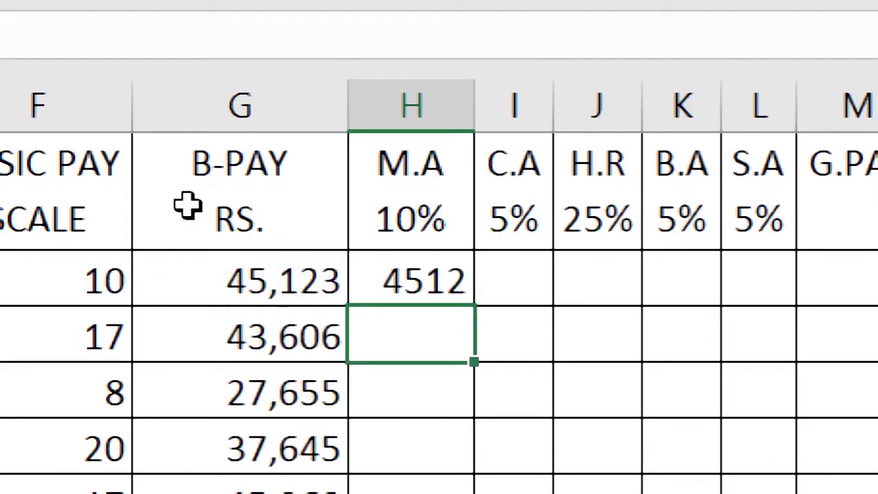
Widen the C.A 5% column (I) to make room for the allowance amounts
left_click(533, 270)
left_click_drag(562, 114, 633, 114)
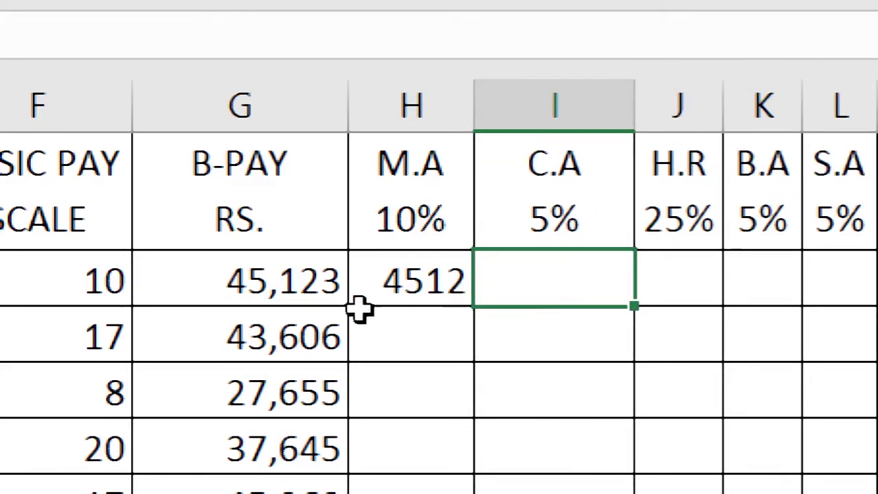
left_click(302, 292)
left_click(574, 222)
Calculate the first employee's C.A allowance in I2 with the formula =G2*5%
left_click(598, 297)
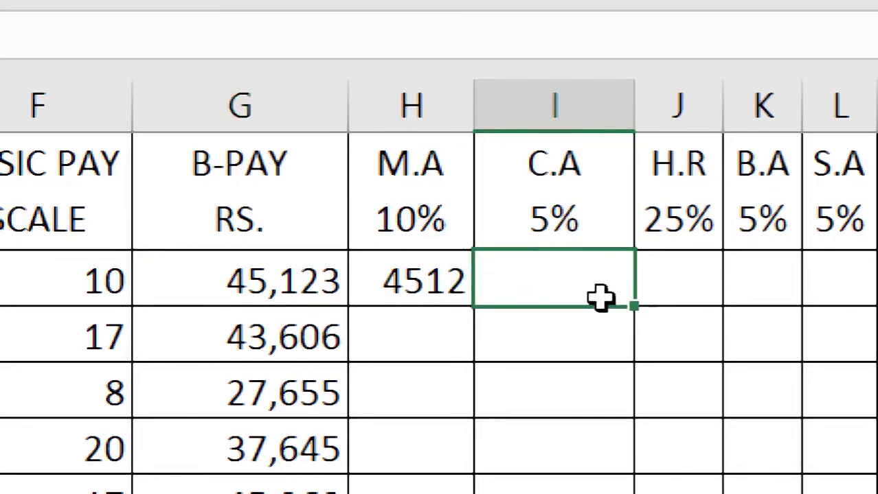
type("=")
left_click(271, 289)
type("*5")
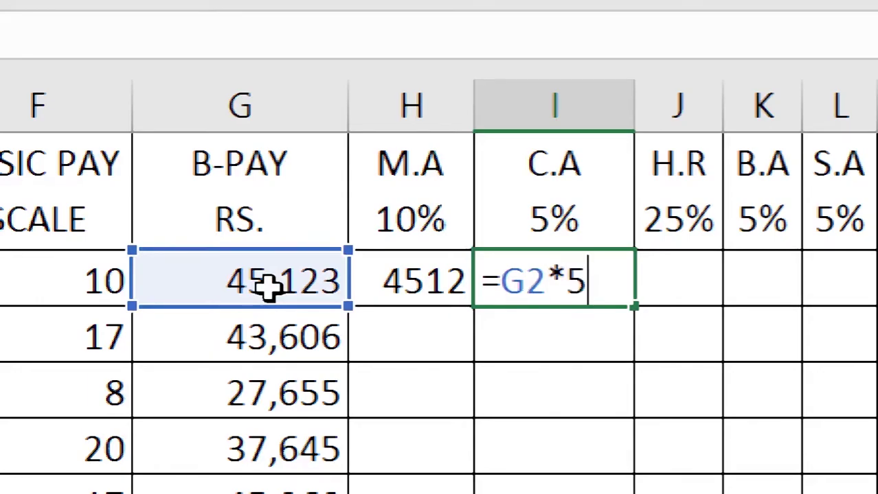
type("%")
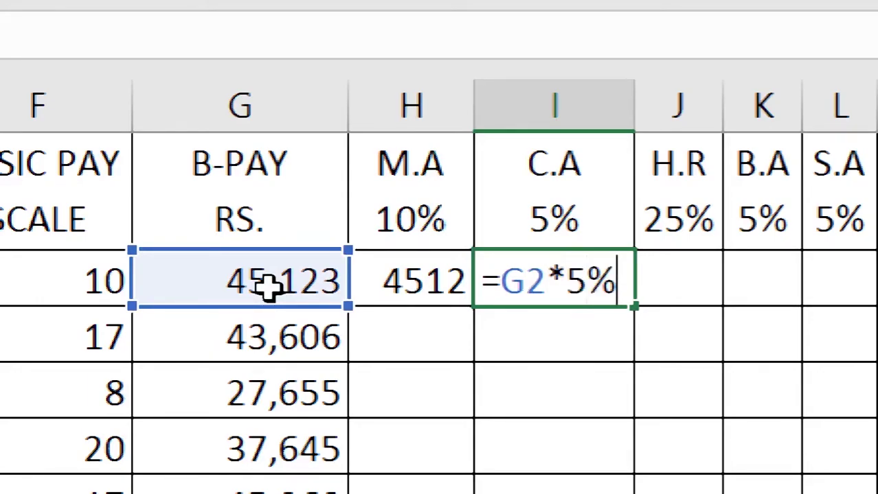
key("Return")
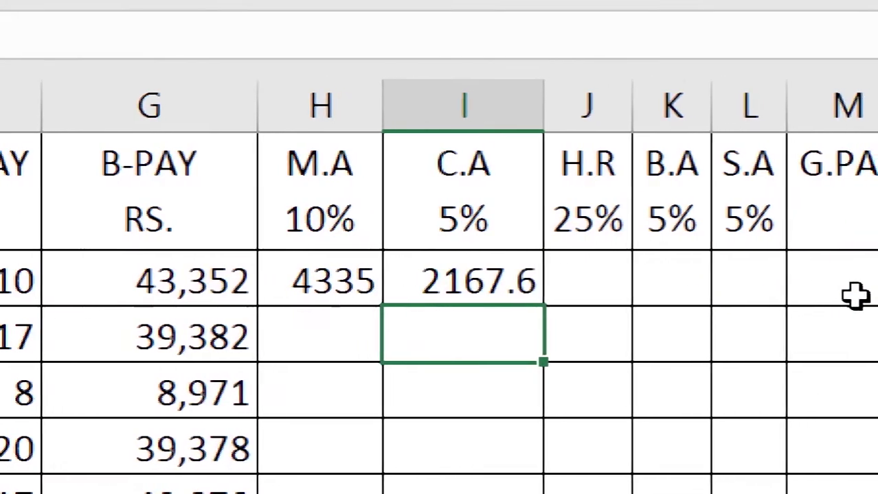
Widen the H.R 25% column (J) and calculate the first employee's H.R allowance in J2 with the formula =G2*25%
left_click(682, 191)
left_click_drag(618, 104, 682, 103)
left_click(616, 292)
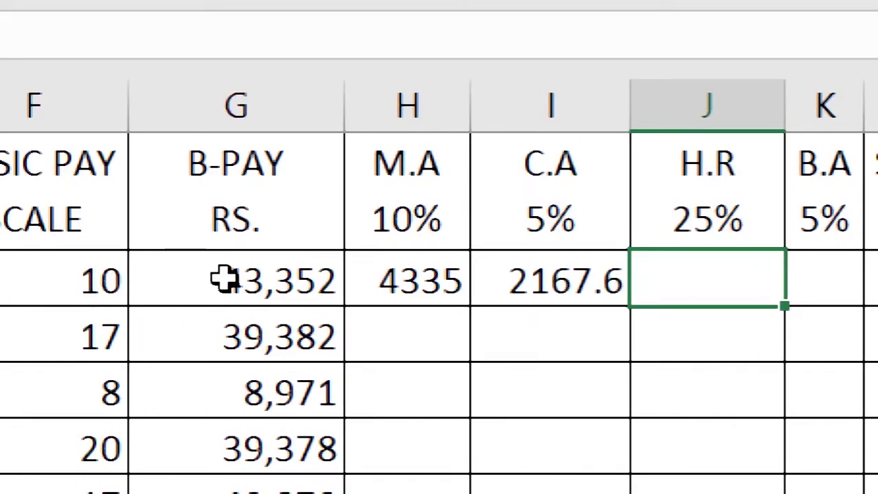
left_click(112, 280)
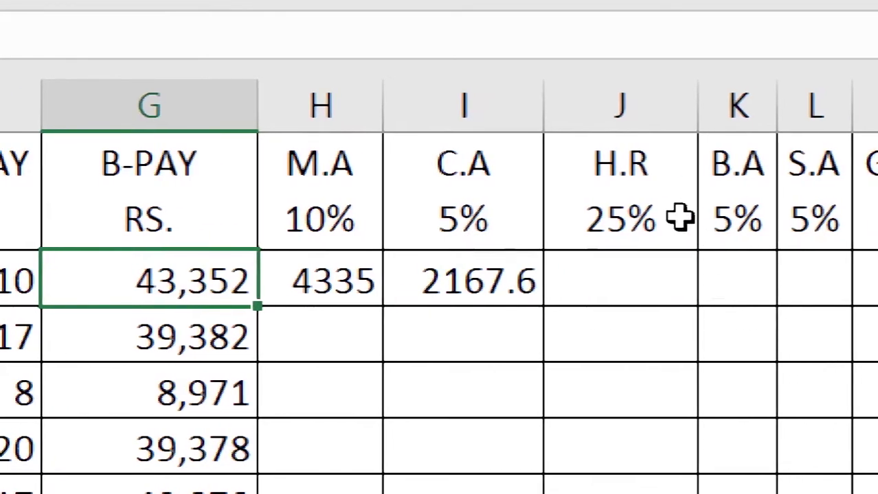
left_click(767, 218)
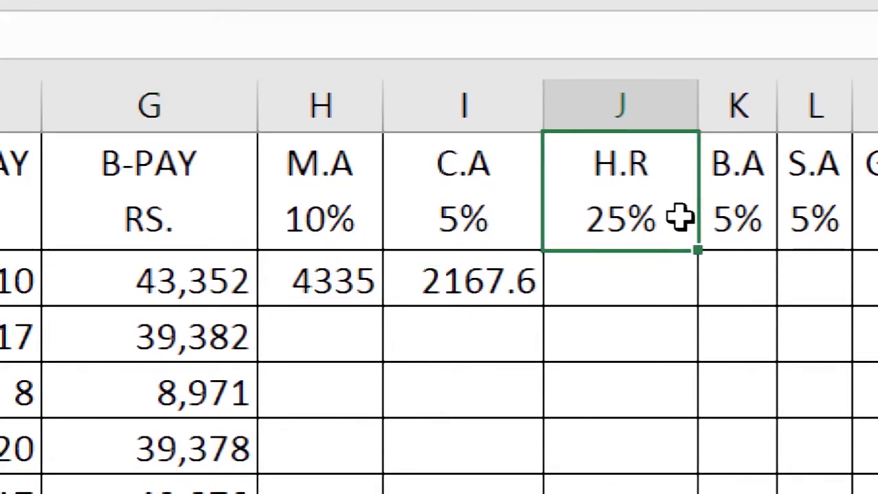
left_click(671, 284)
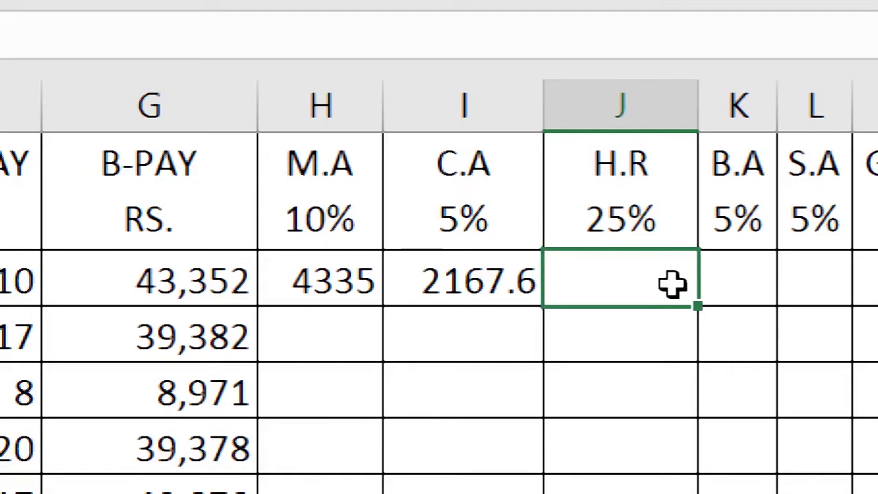
type("=")
left_click(217, 279)
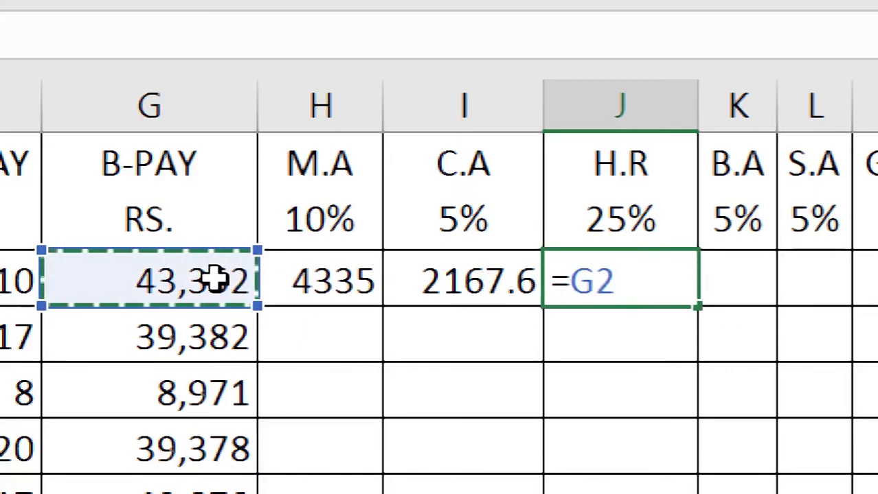
type("*25%")
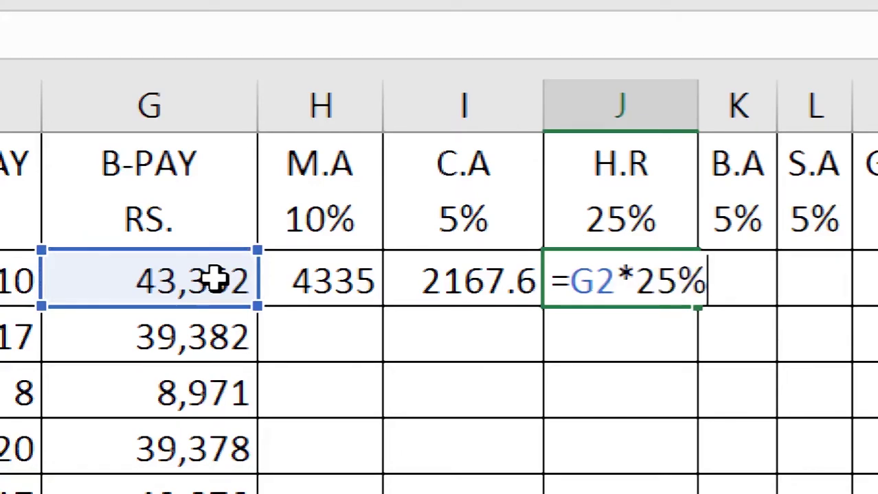
key("Return")
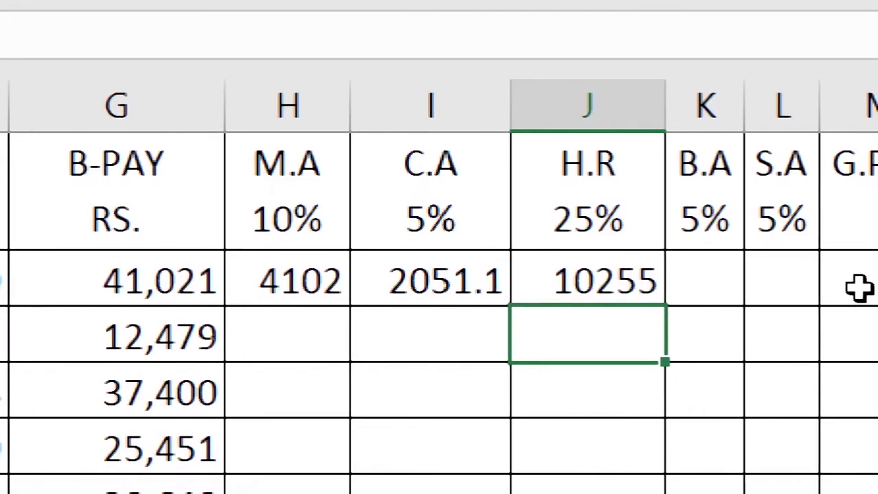
Widen the B.A 5% column (K) and calculate the first employee's B.A allowance in K2 with the formula =G2*5%
left_click(738, 219)
left_click_drag(742, 103, 804, 102)
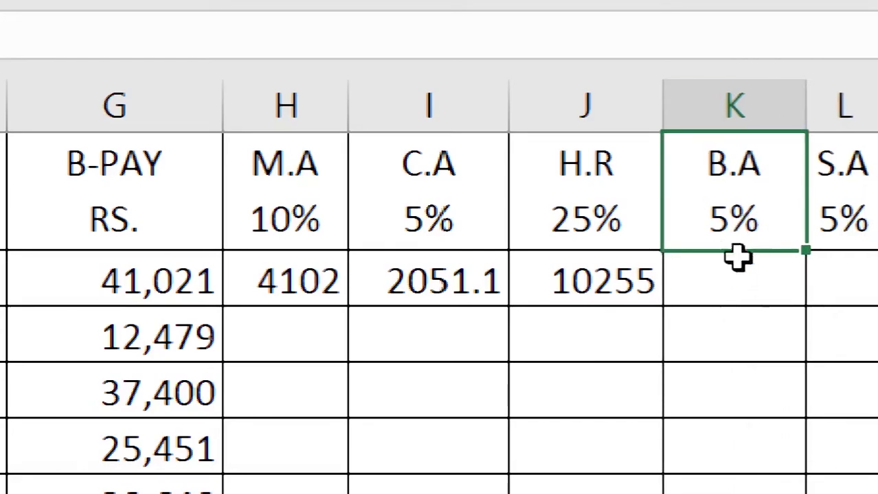
left_click(199, 288)
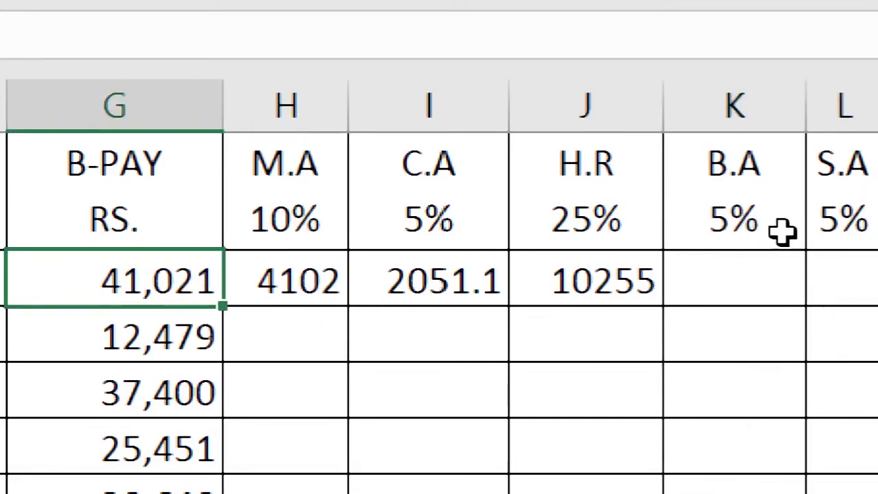
left_click(752, 278)
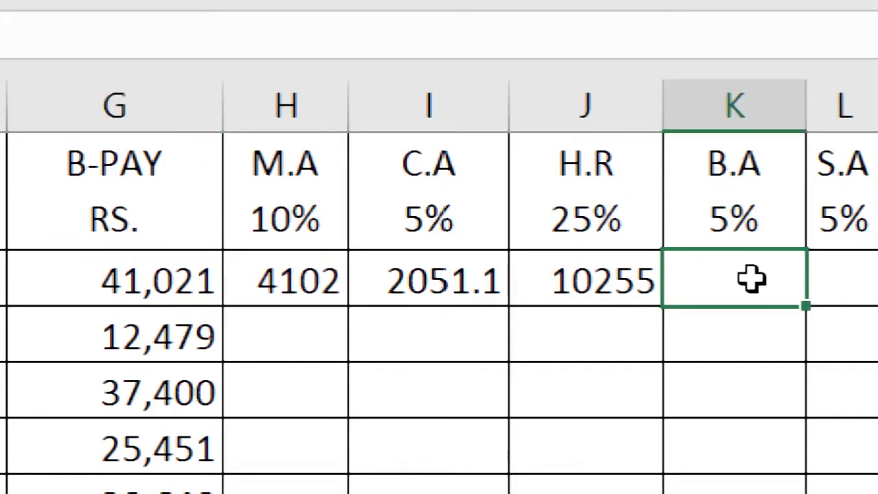
type("=")
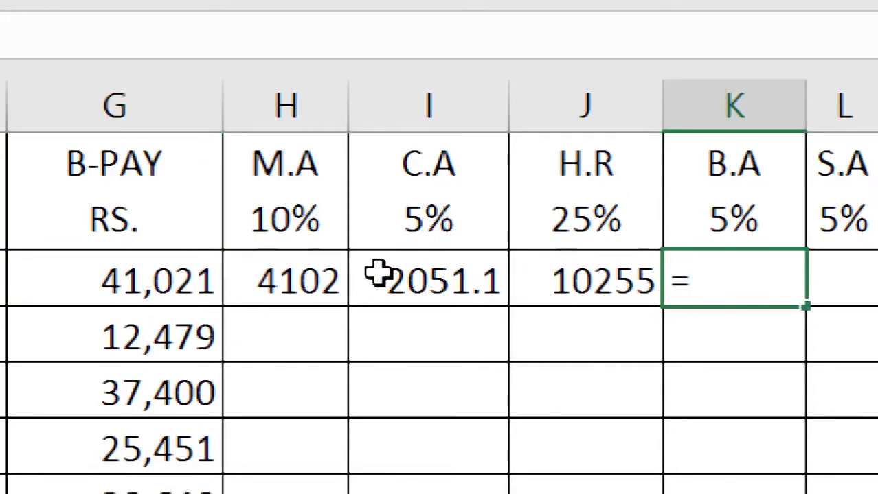
left_click(121, 276)
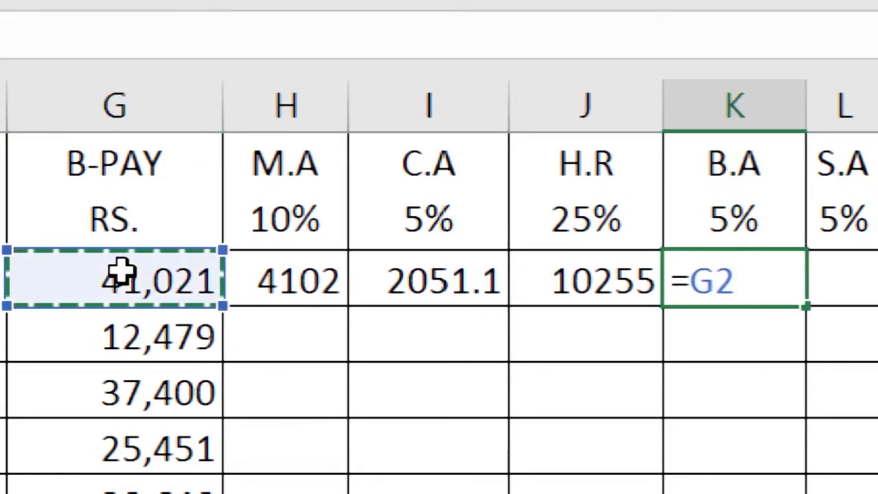
type("*5%")
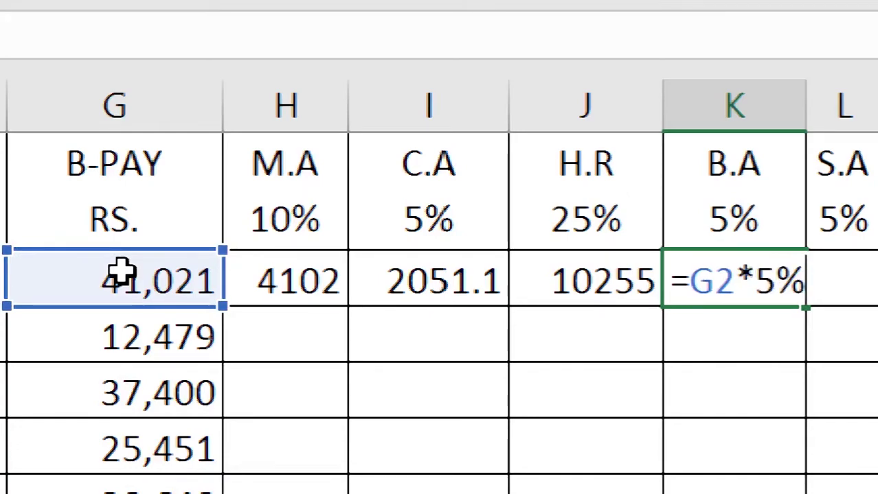
key("Return")
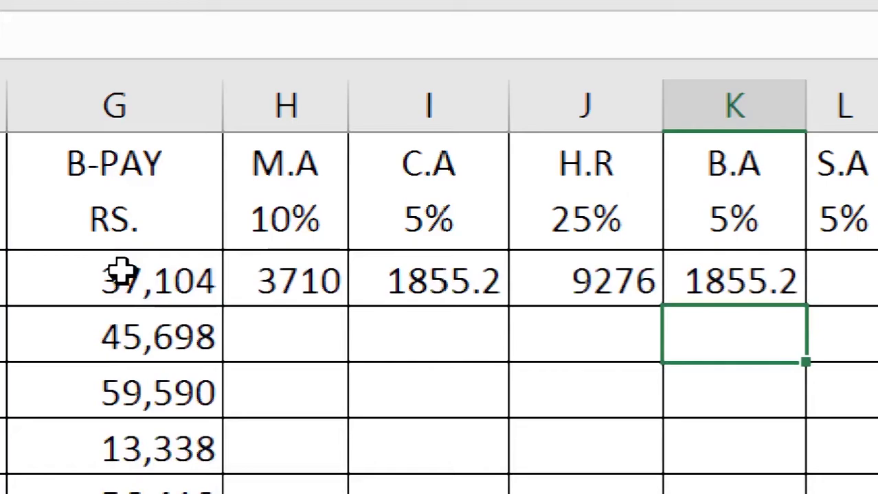
Examine the formula that generates the first employee's basic pay in G2 of the B-PAY column
left_click(134, 105)
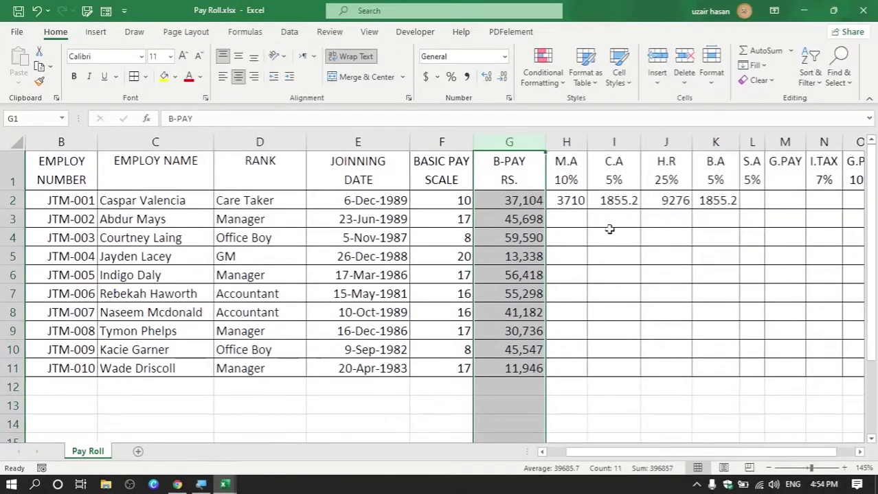
left_click(605, 229)
double_click(536, 203)
left_click_drag(485, 200, 570, 202)
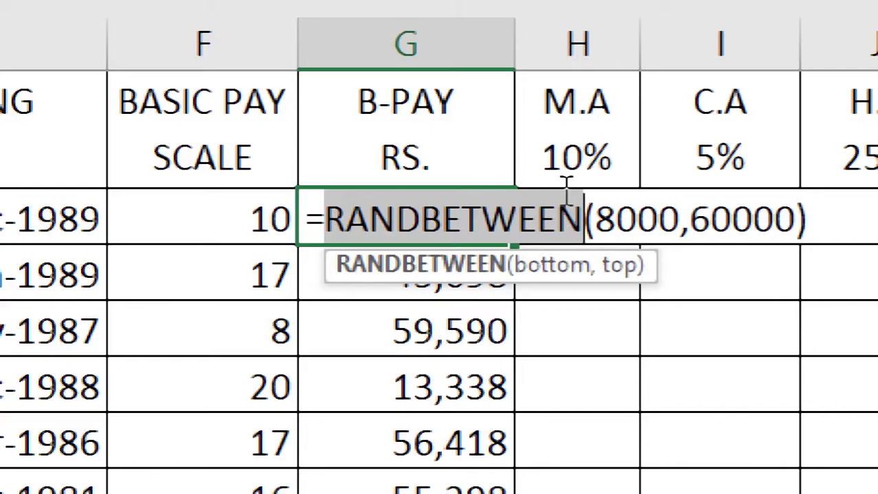
key("Return")
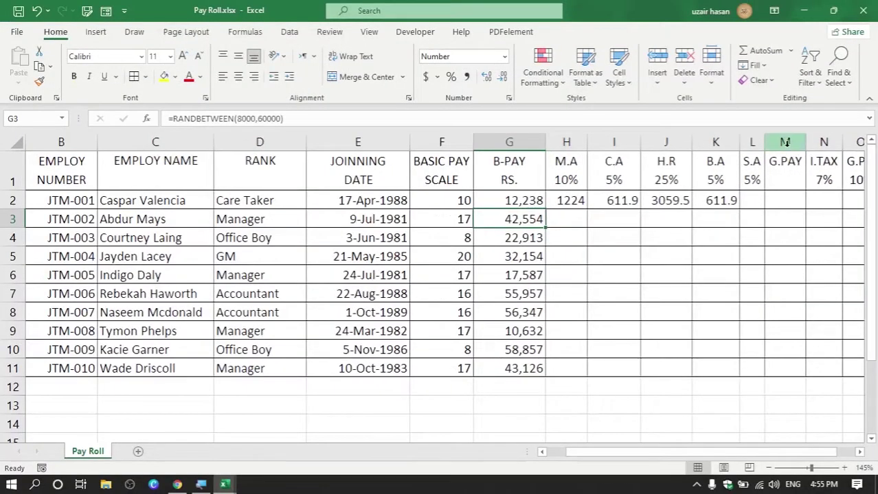
Widen the S.A 5% column (L) and calculate the first employee's S.A allowance in L2 with the formula =G2*5%
left_click_drag(765, 143, 805, 143)
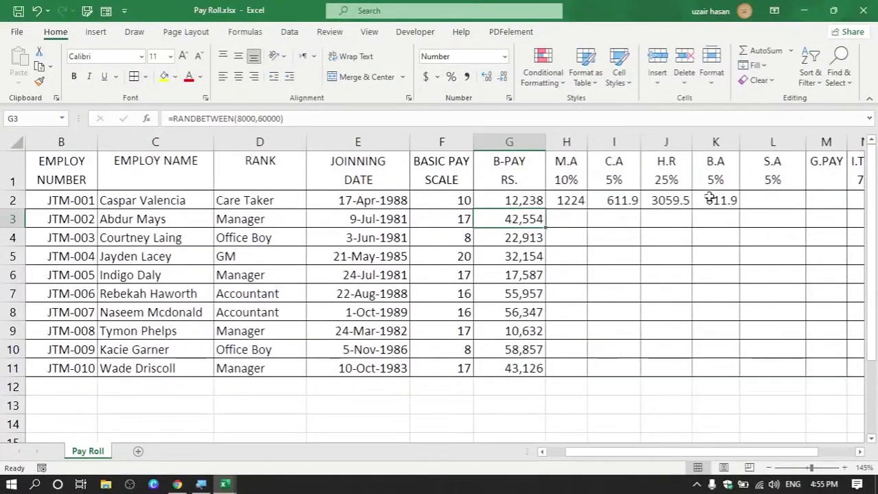
left_click(539, 200)
left_click(773, 204)
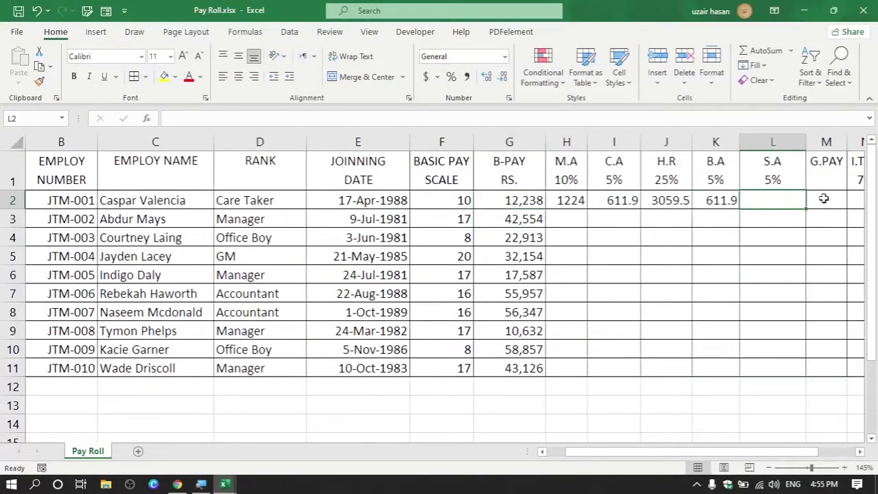
type("=")
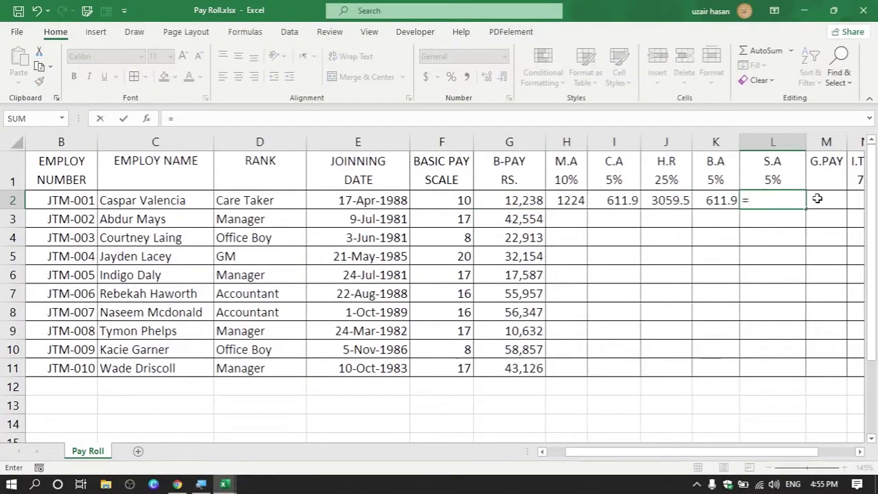
left_click(539, 200)
type("*")
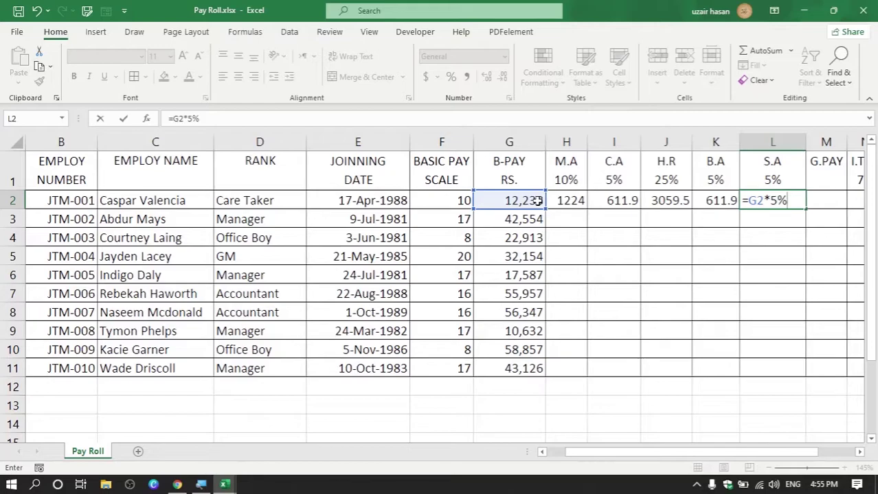
type("5%")
key("Return")
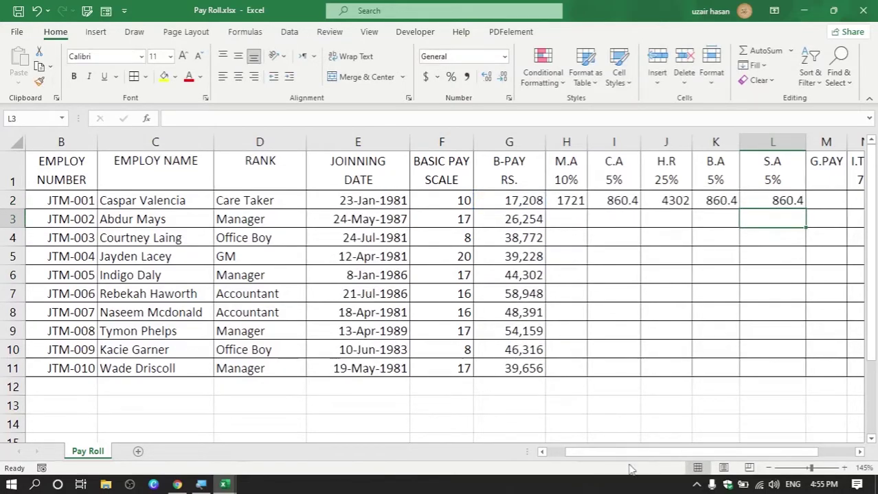
Review the first employee's basic pay and allowances in G2 to L2 alongside the G.PAY column
left_click_drag(625, 455, 655, 454)
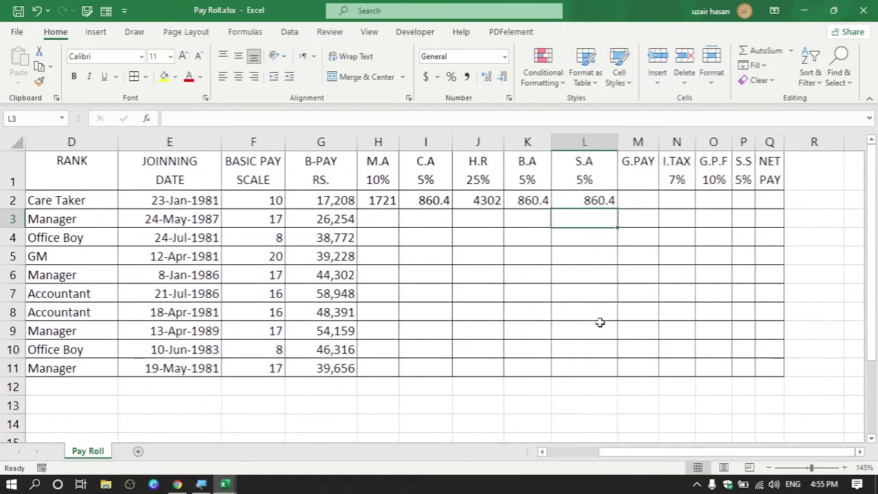
left_click(337, 200)
left_click_drag(381, 201, 582, 202)
left_click(652, 170)
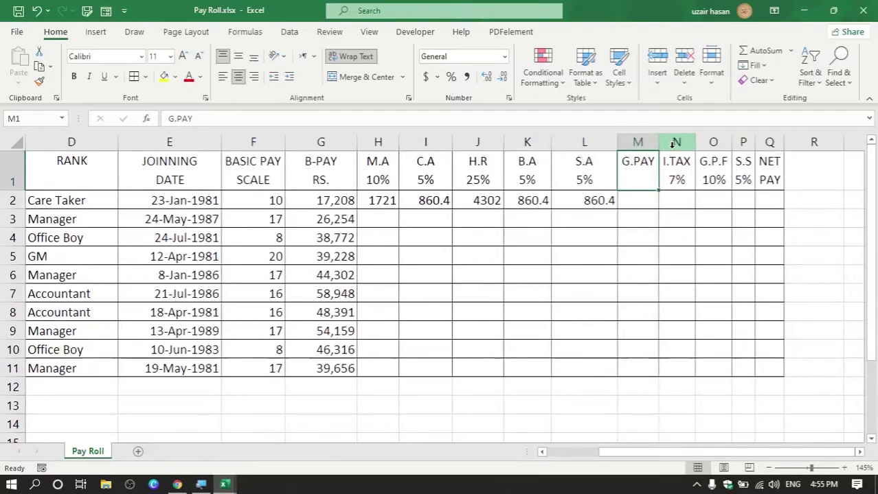
left_click(598, 281)
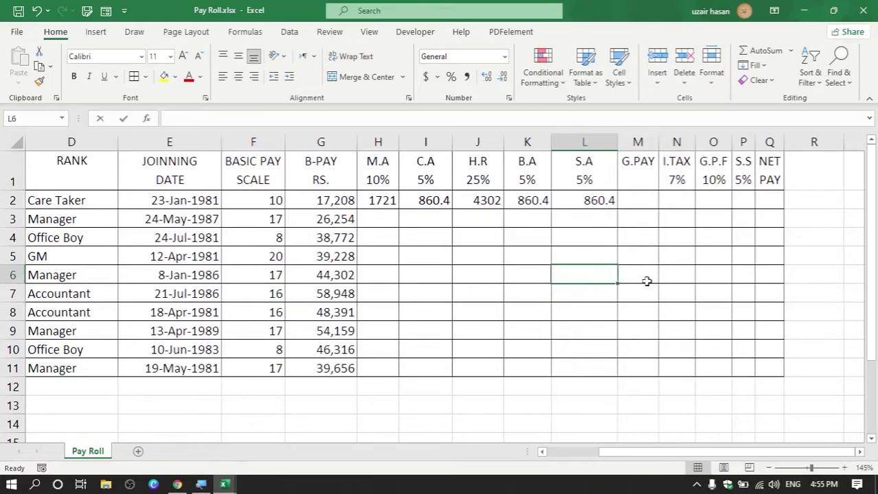
type("sum")
key("BackSpace")
key("BackSpace")
key("BackSpace")
Widen the G.PAY column (M) and total the first employee's pay and allowances in M2 with the formula =sum(G2:L2)
left_click(647, 202)
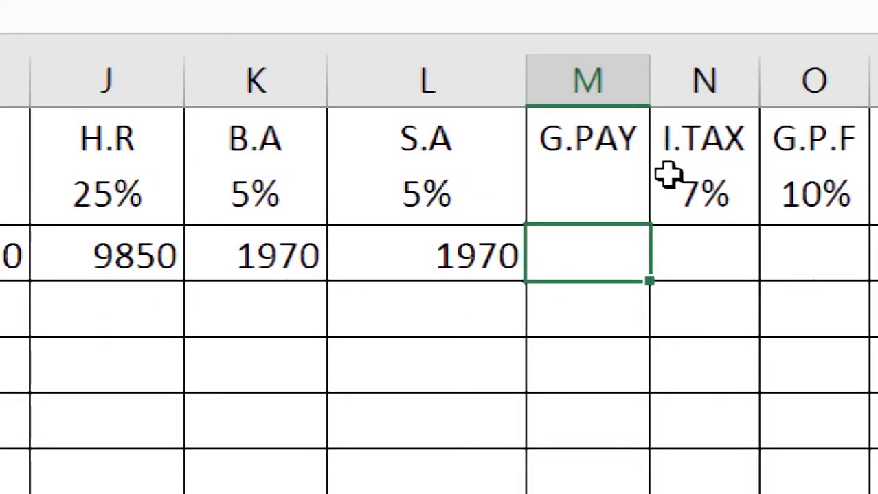
left_click_drag(647, 63, 678, 71)
type("=sum")
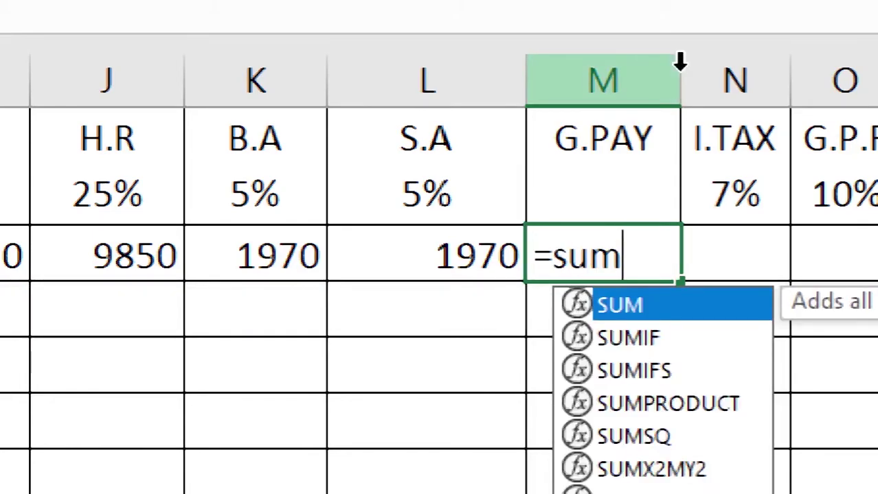
type("(")
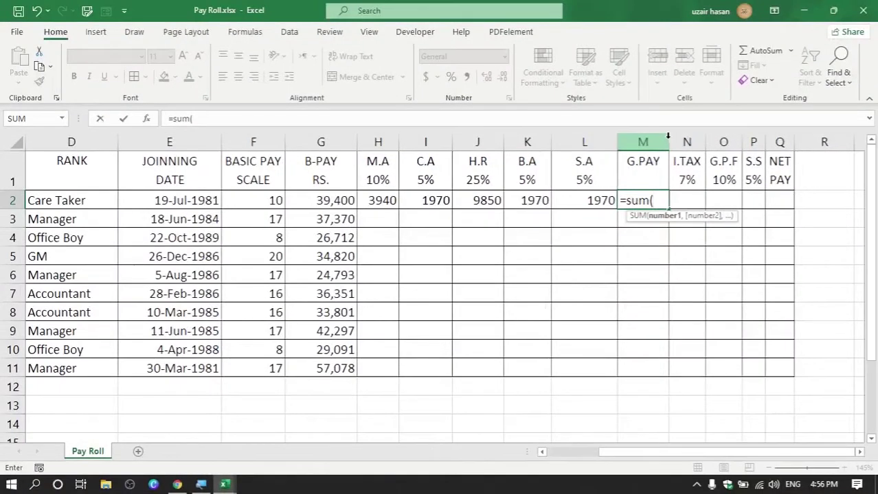
left_click_drag(348, 198, 583, 207)
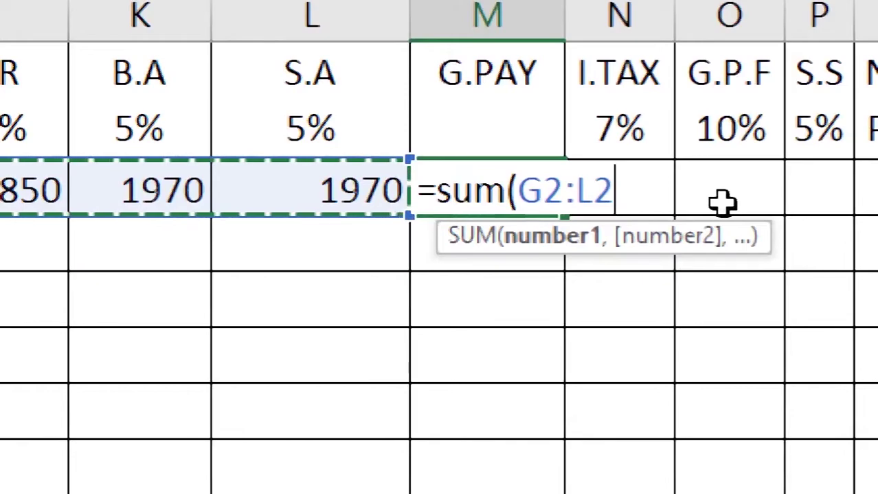
type(")")
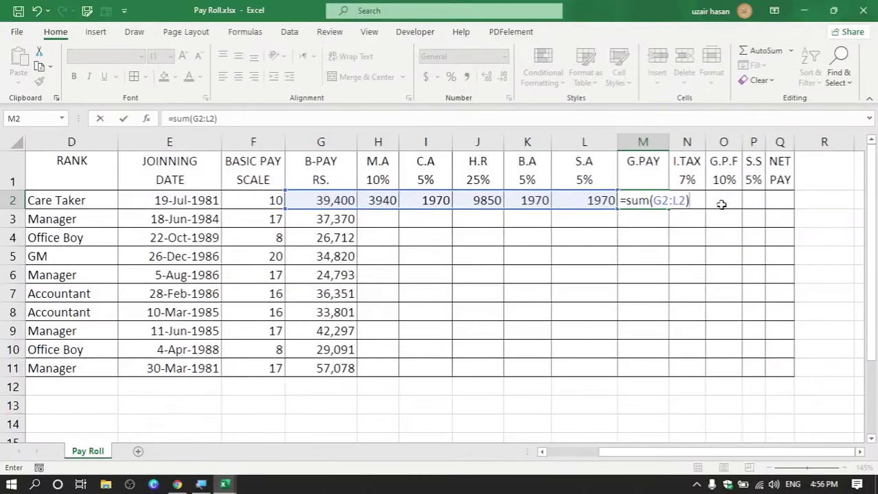
key("Return")
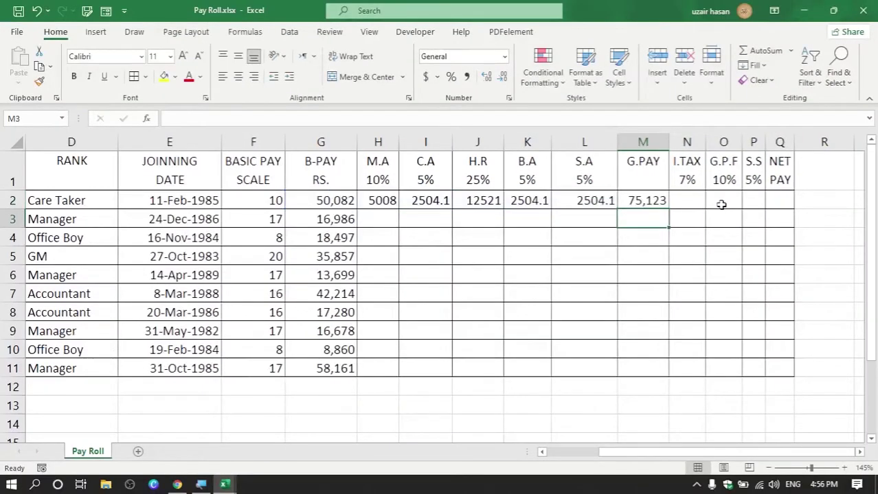
Widen the G.P.F 10%, S.S 5% and NET PAY columns (O, P and Q) to make room for the amounts
left_click(356, 200)
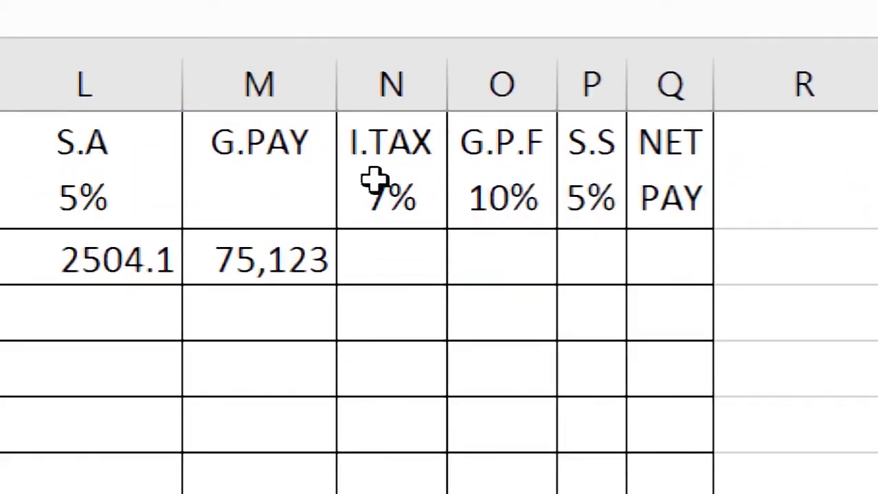
left_click(394, 159)
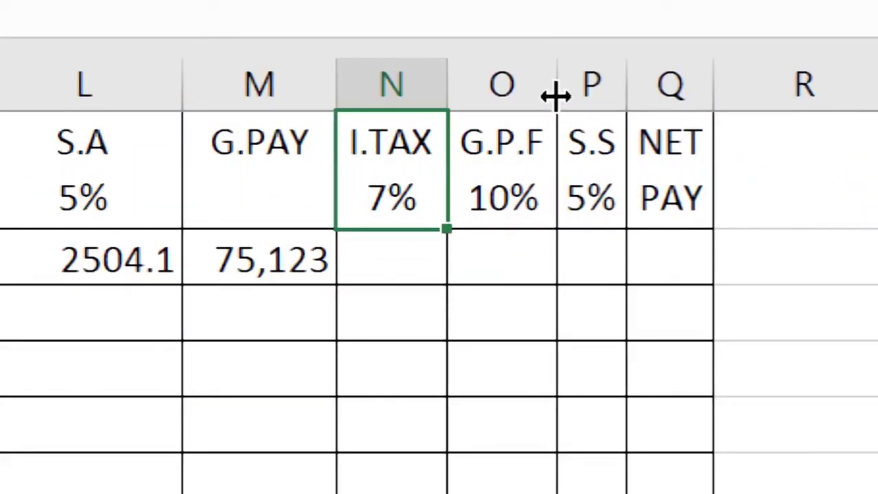
left_click_drag(555, 96, 580, 98)
left_click_drag(648, 98, 677, 98)
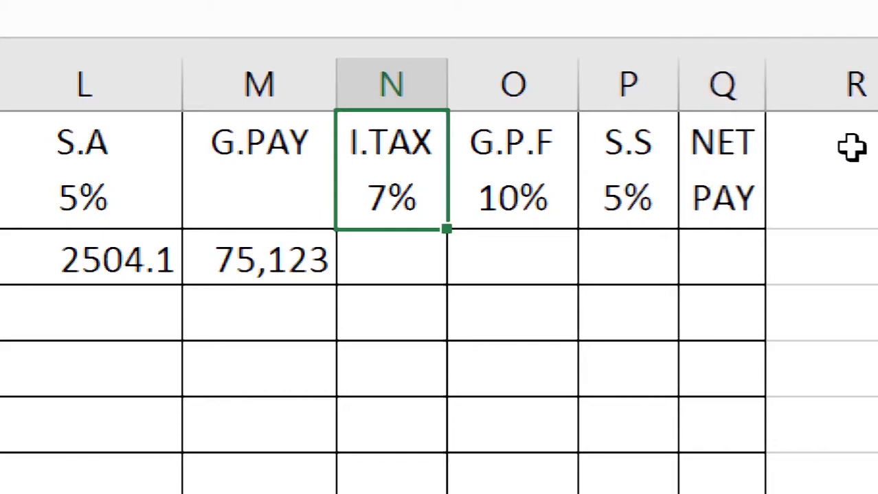
left_click_drag(760, 88, 803, 90)
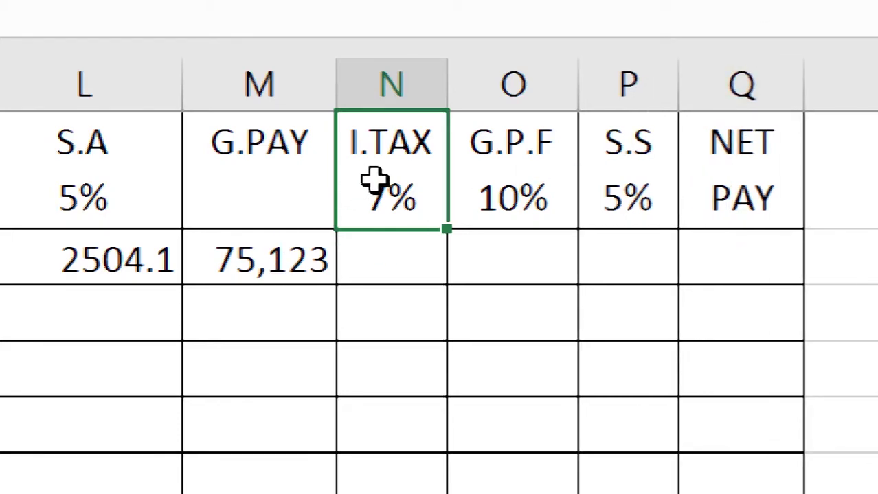
Review the I.TAX 7%, G.P.F 10% and S.S 5% deduction headers alongside the first employee's gross pay in M2
left_click(542, 201)
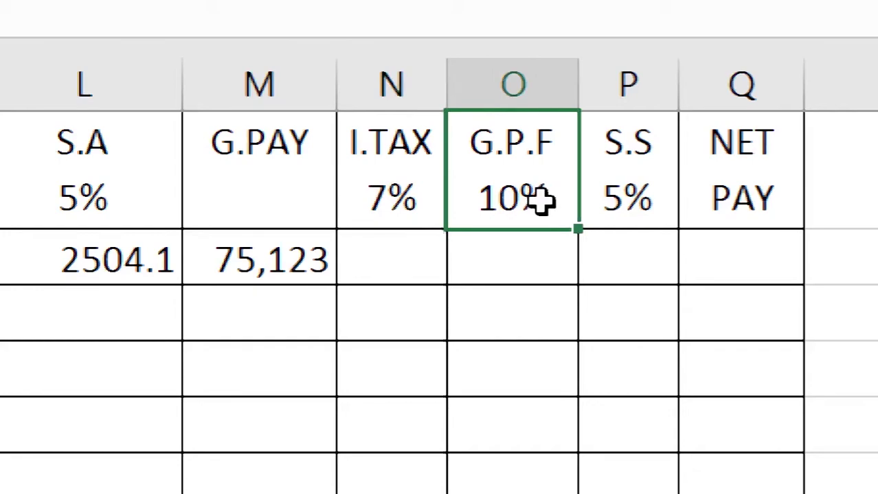
left_click(633, 198)
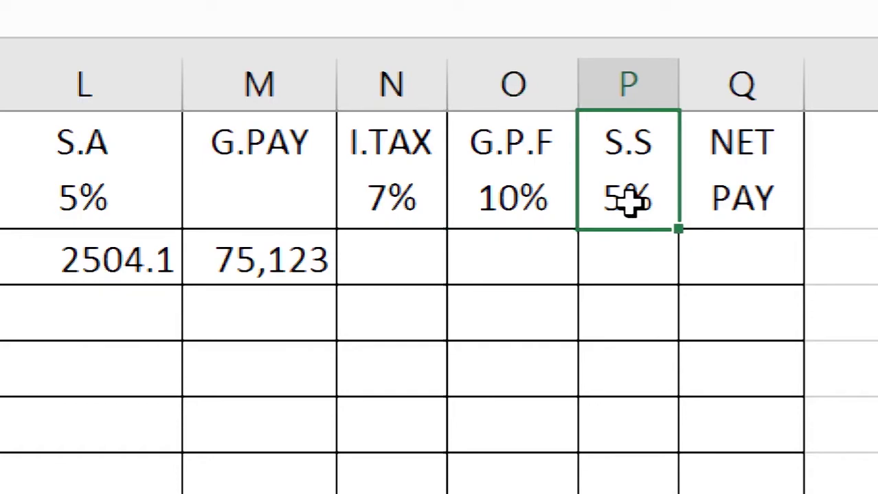
left_click_drag(361, 172, 604, 179)
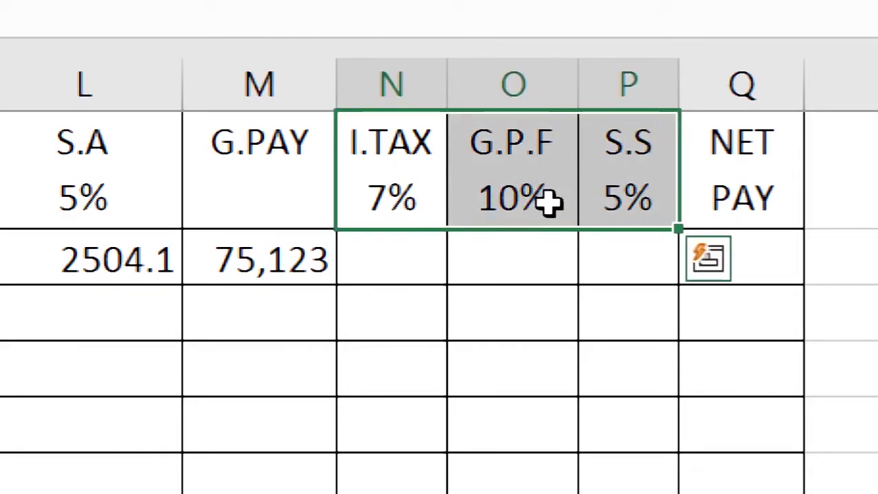
left_click(295, 271)
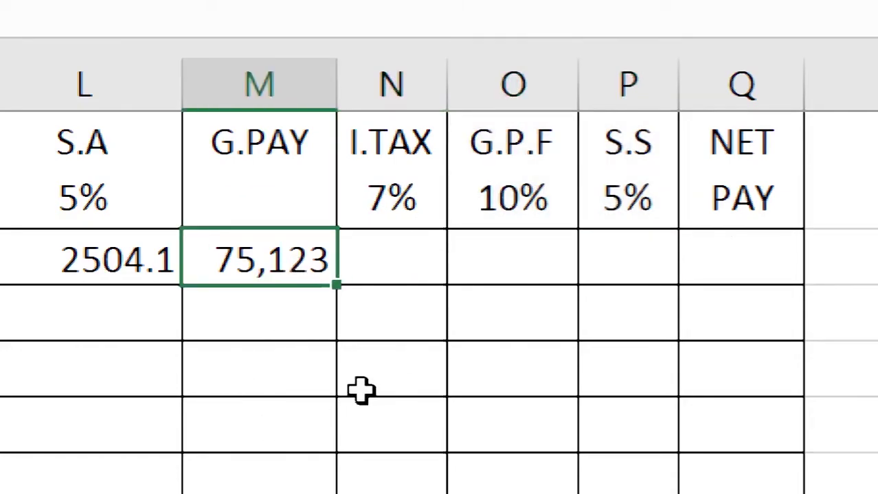
left_click(412, 162)
left_click(235, 271)
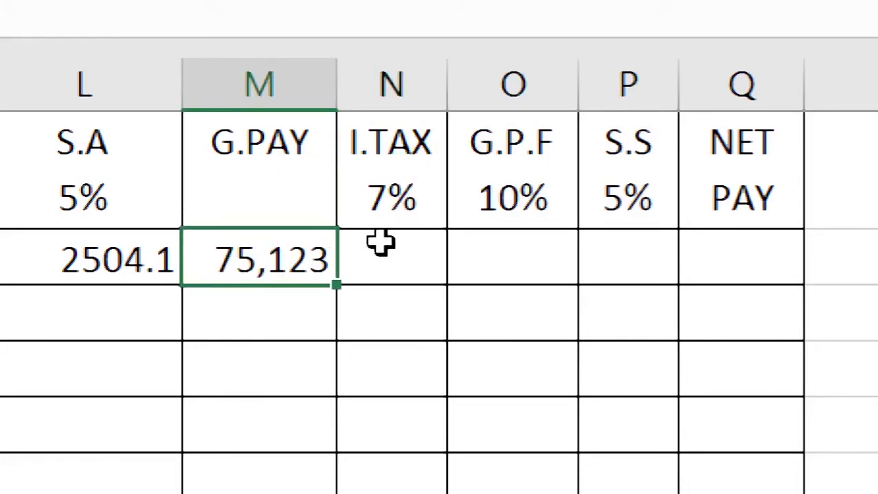
Calculate the first employee's income tax in N2 with the formula =M2*7%
left_click(396, 263)
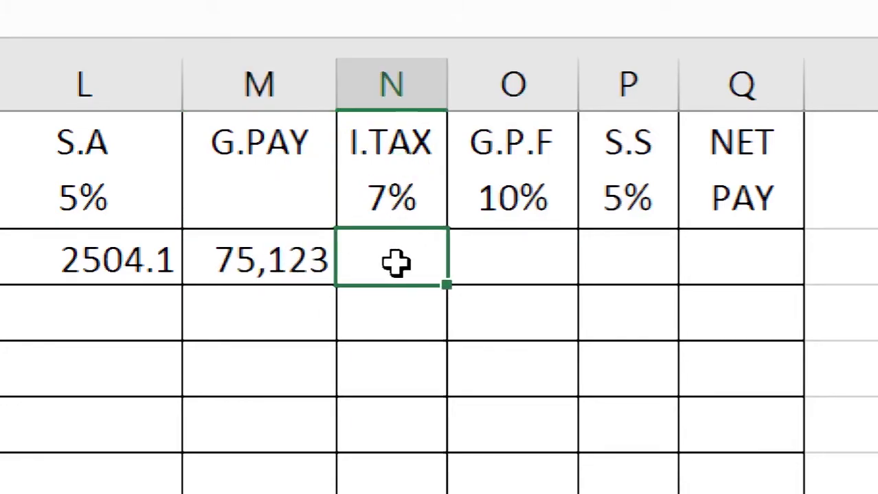
type("=")
left_click(274, 269)
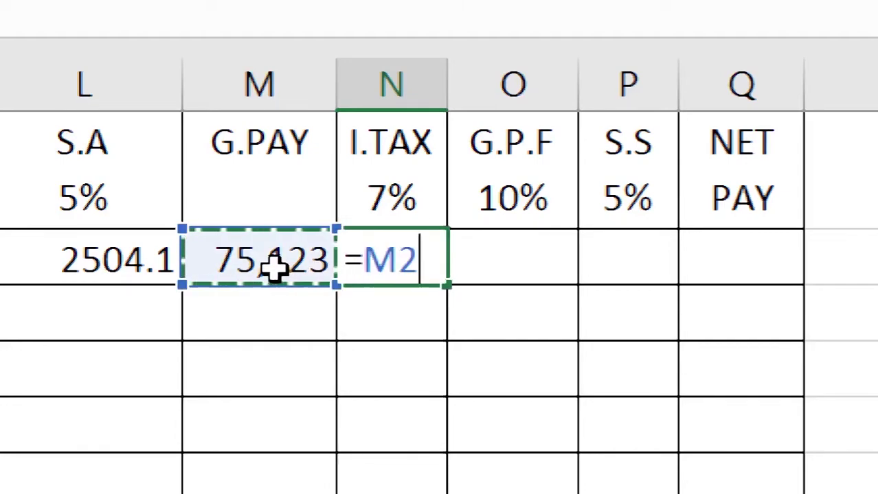
type("*7")
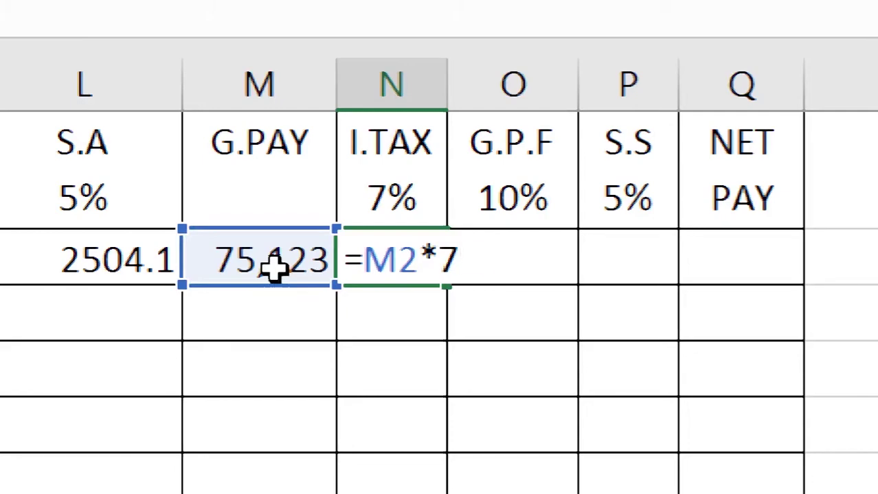
type("&")
key("BackSpace")
type("%")
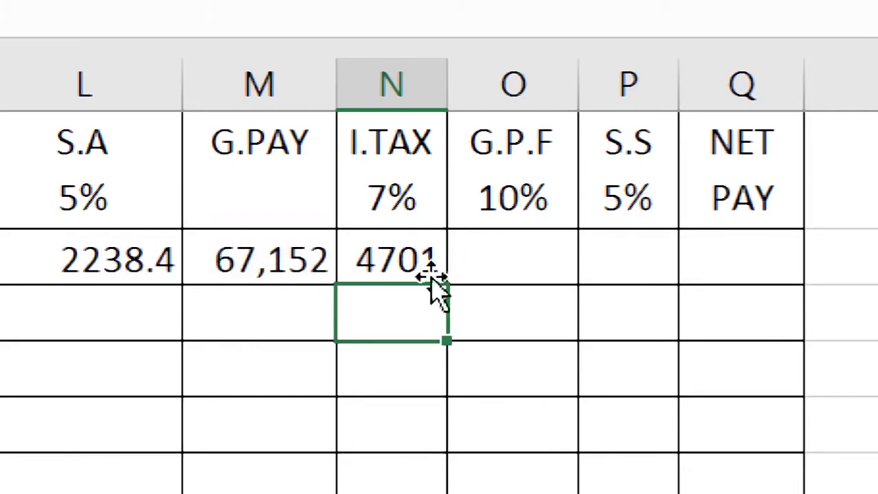
Calculate the first employee's G.P.F deduction in O2 with the formula =M2*10%
left_click(558, 259)
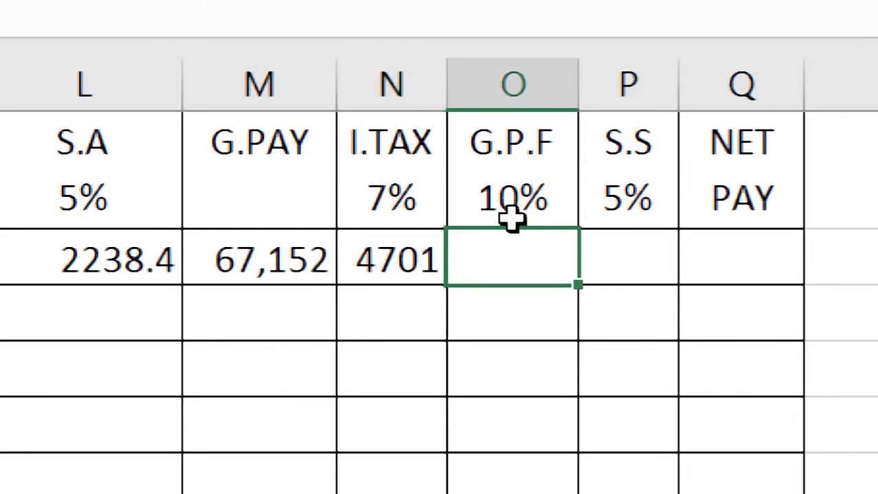
left_click(272, 269)
left_click(499, 263)
type("=")
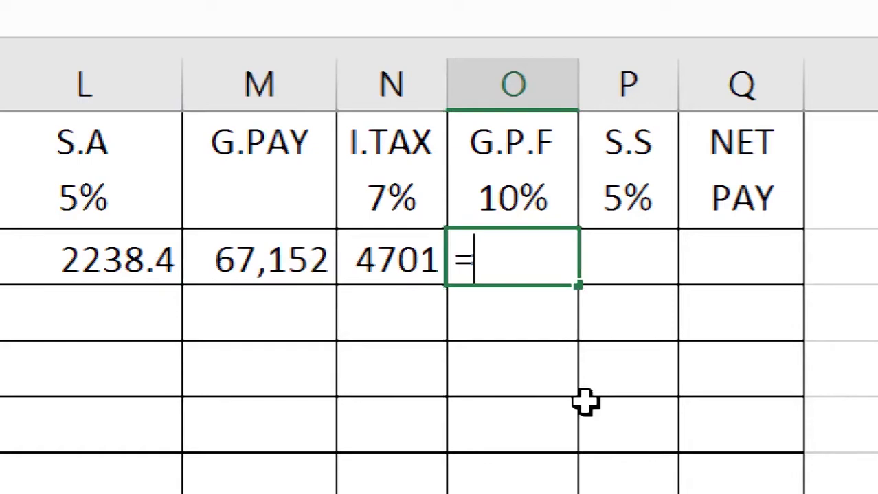
left_click(308, 249)
type("*")
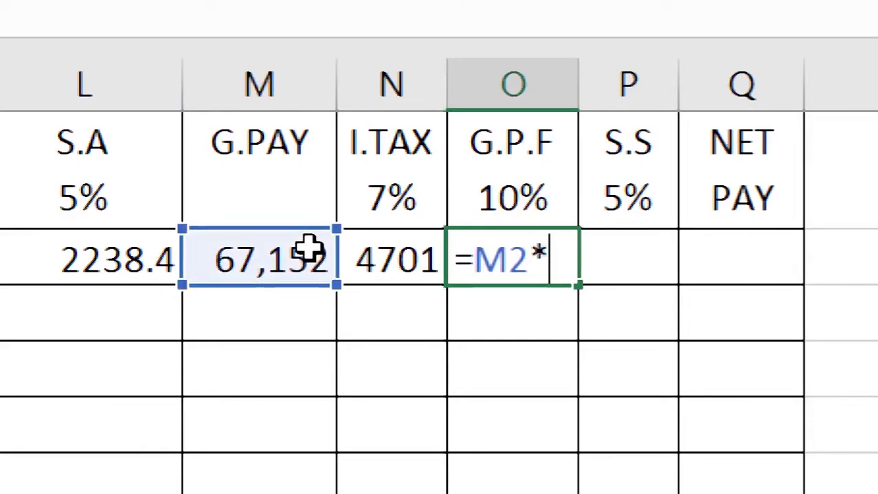
type("10%")
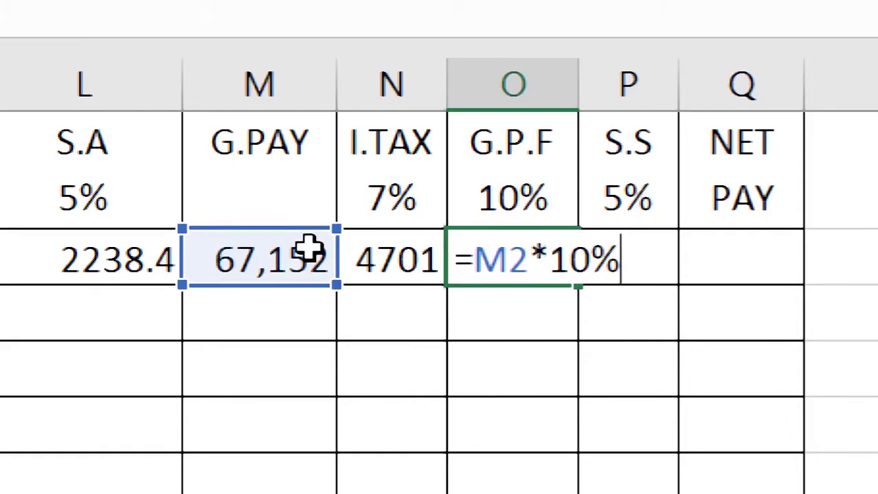
key("Return")
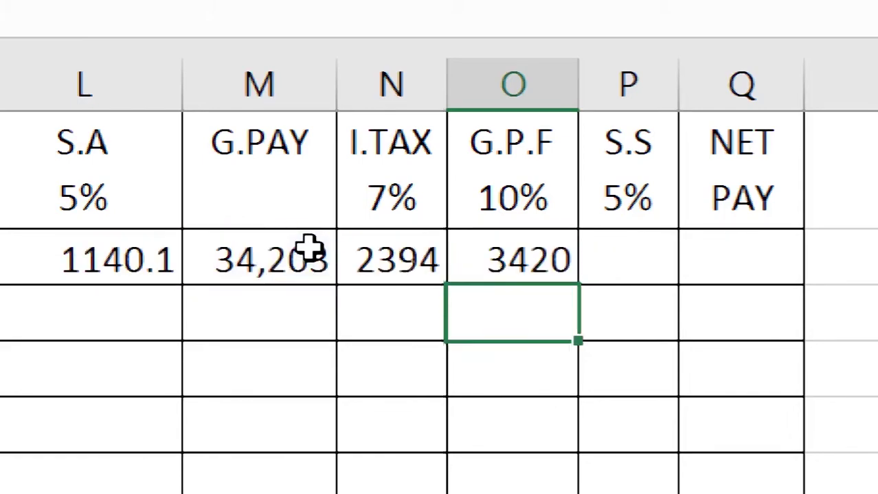
Calculate the first employee's S.S deduction in P2 with the formula =M2*5%
left_click(653, 167)
left_click(649, 263)
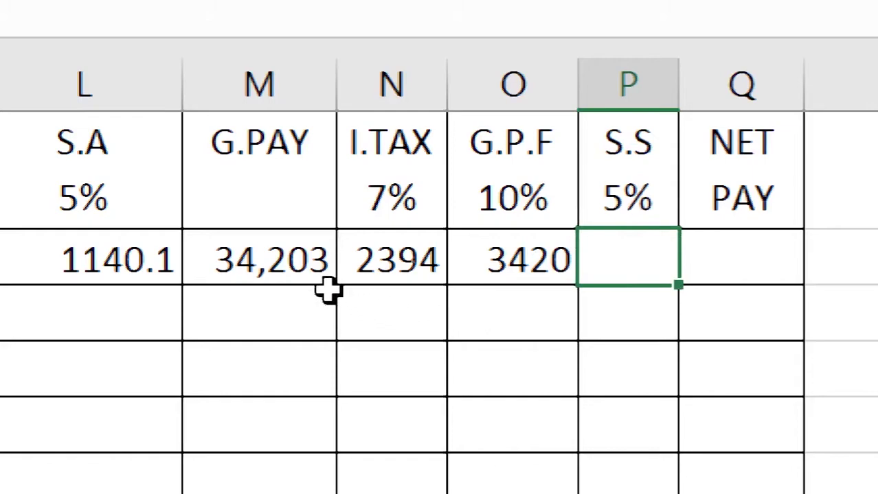
left_click(316, 272)
double_click(646, 274)
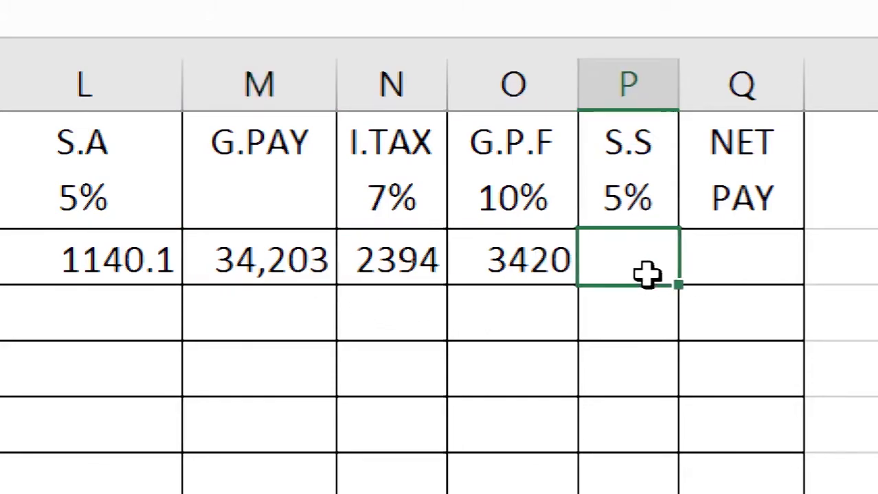
type("=")
left_click(235, 258)
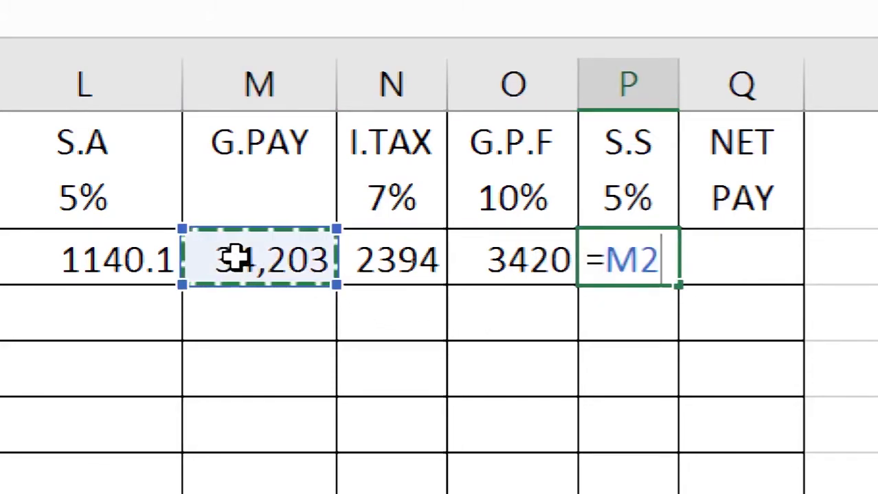
type("*5")
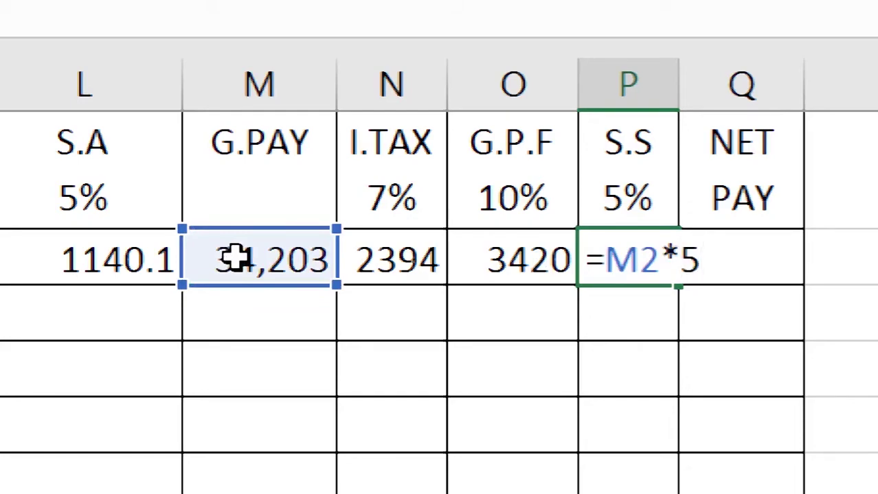
type("%")
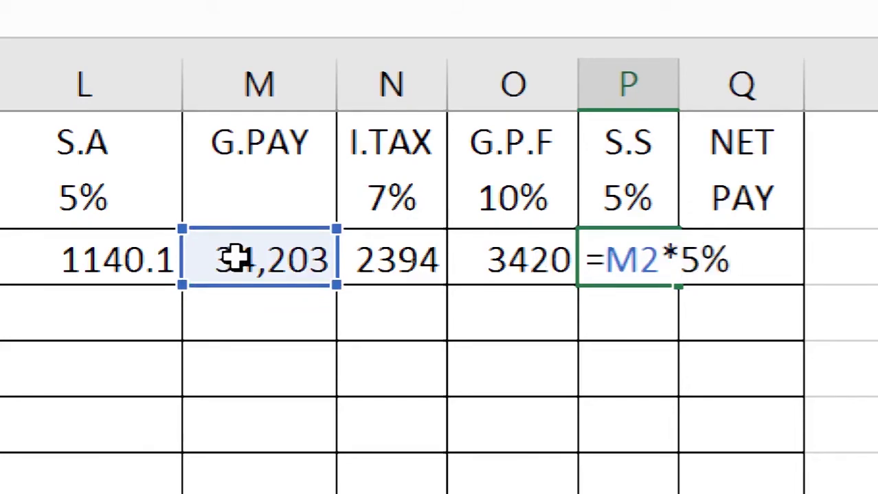
key("Return")
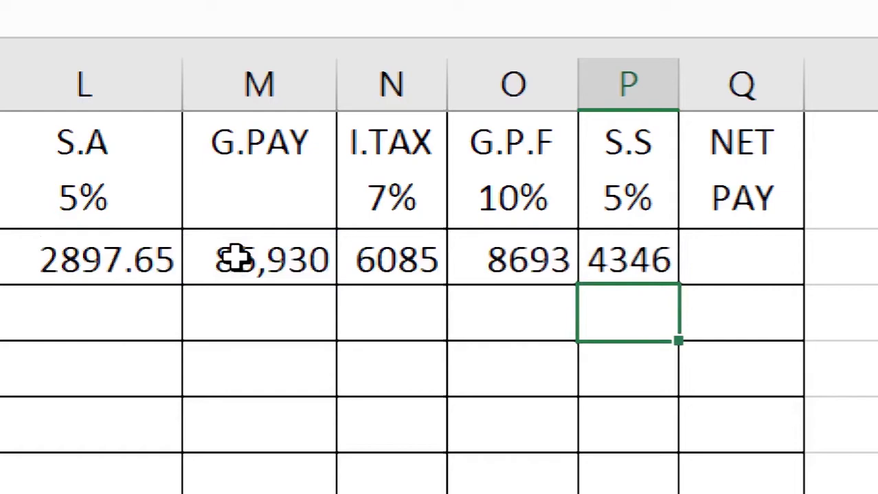
Calculate the first employee's net pay in Q2 by subtracting the deductions from gross pay with the formula =M2-sum(N2:P2)
left_click_drag(409, 256, 652, 257)
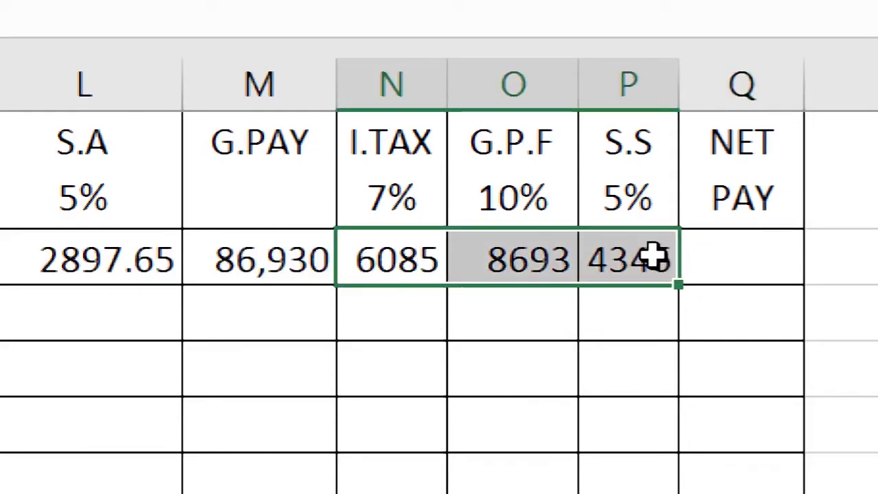
left_click(268, 259)
left_click_drag(398, 271, 622, 259)
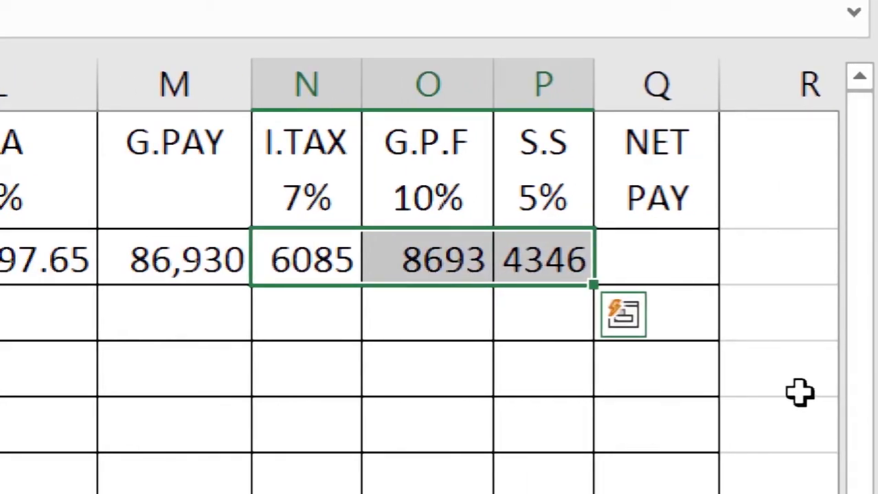
left_click(680, 268)
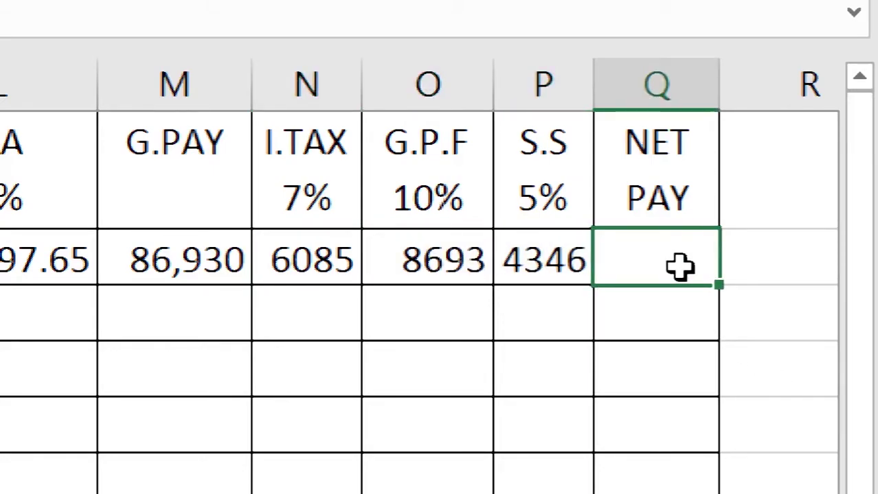
type("=")
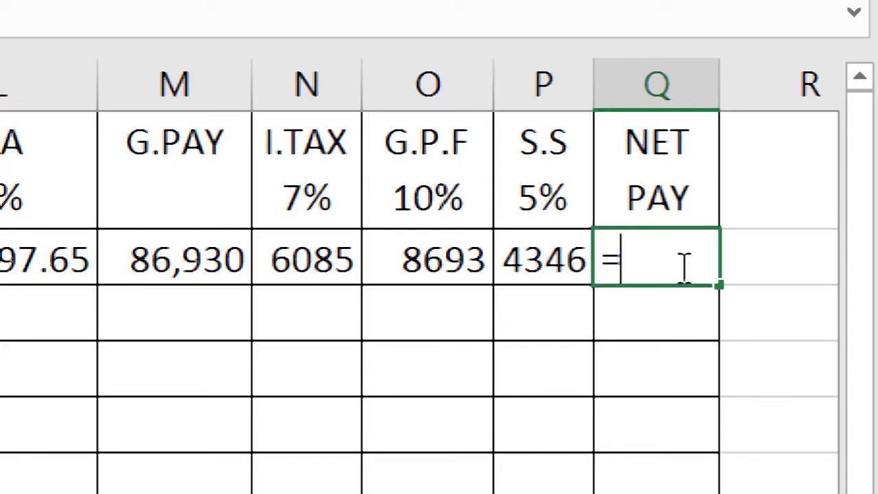
left_click(200, 266)
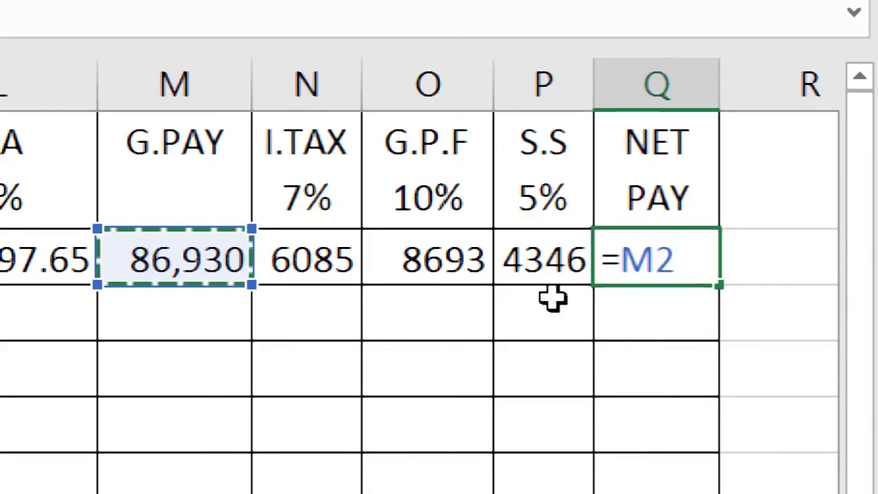
type("-")
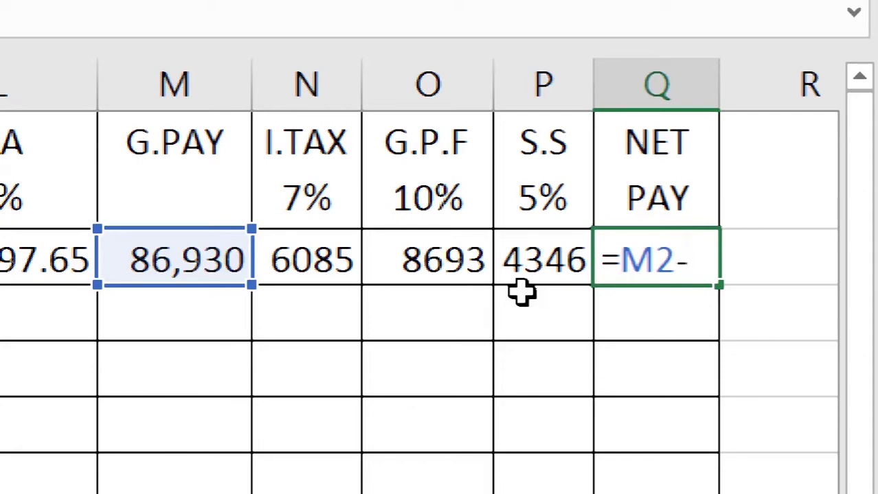
type("sum")
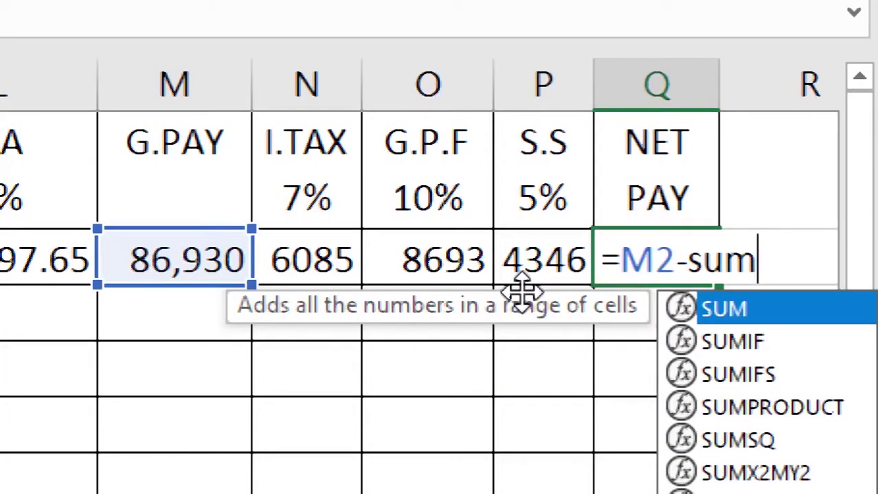
type("(")
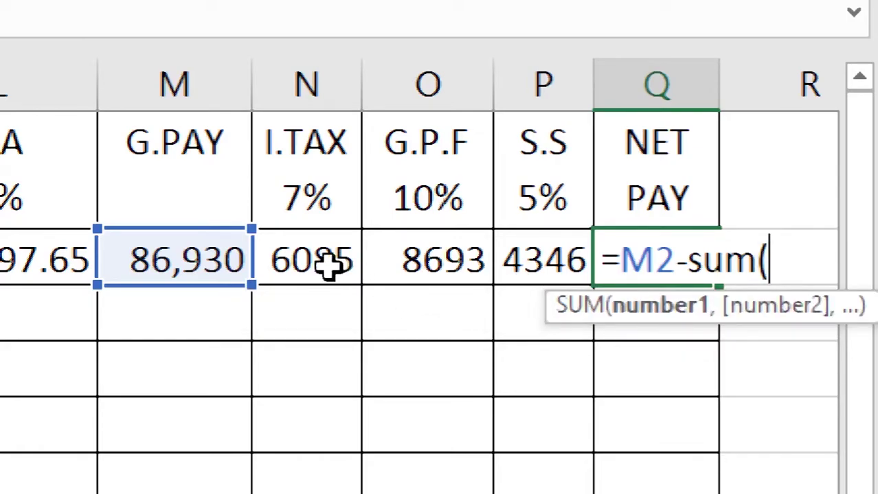
left_click_drag(313, 258, 508, 259)
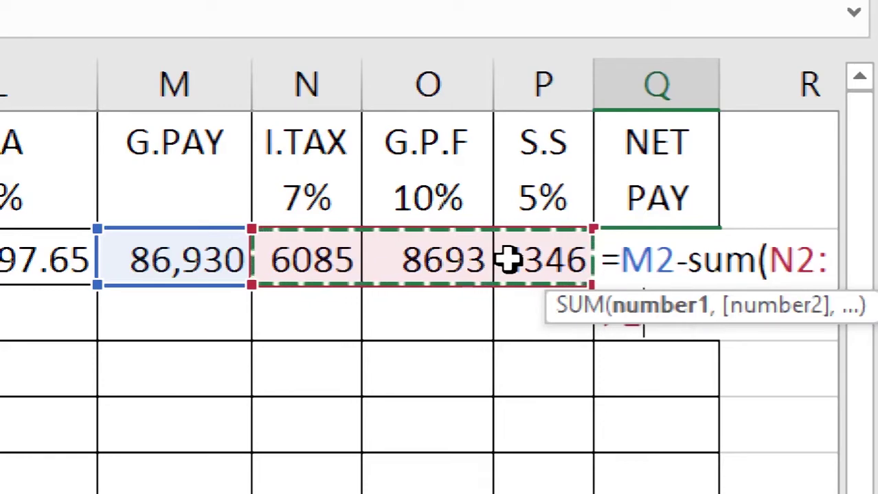
type(")")
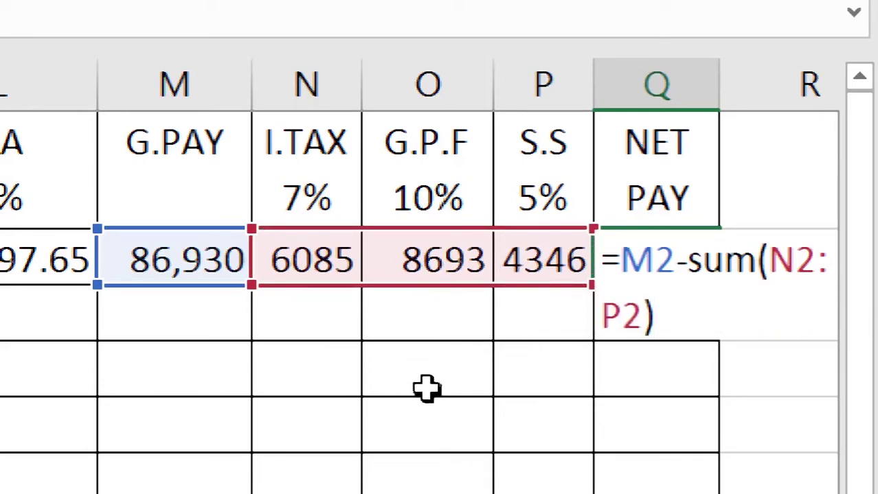
left_click_drag(690, 275, 784, 316)
left_click_drag(676, 276, 689, 272)
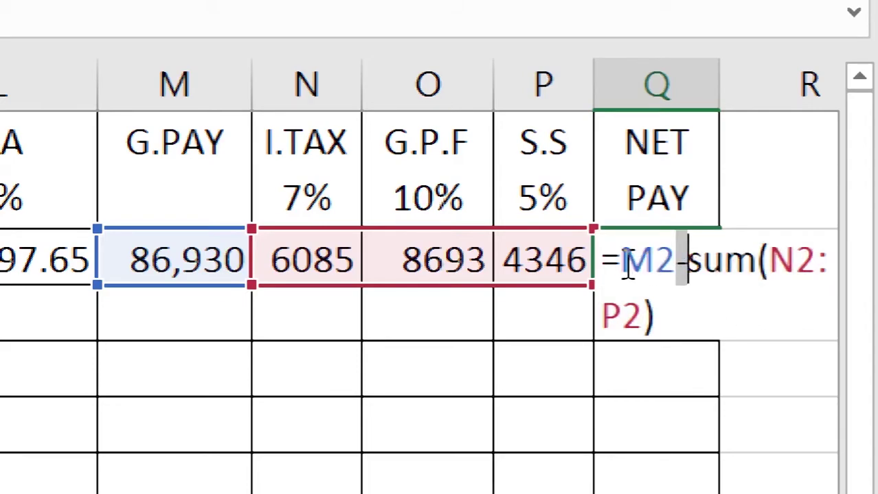
left_click_drag(622, 263, 666, 267)
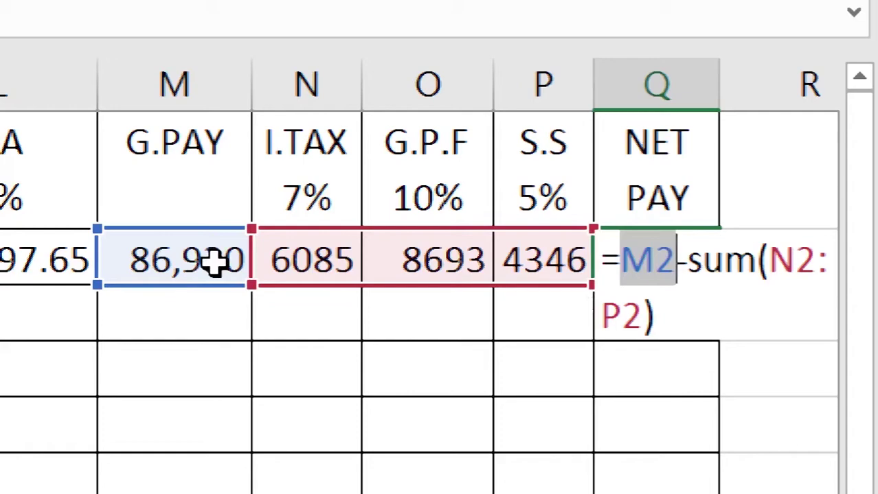
key("Return")
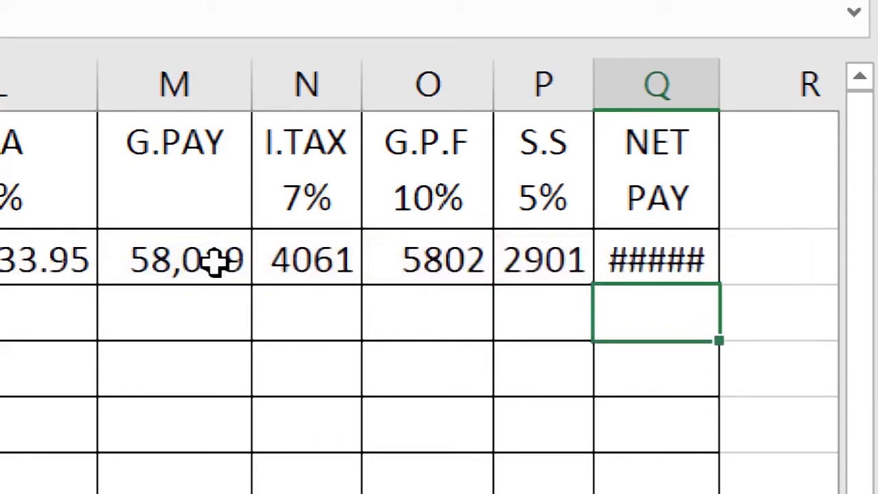
Widen the NET PAY column (Q) so that the amount in Q2 fits
left_click(686, 263)
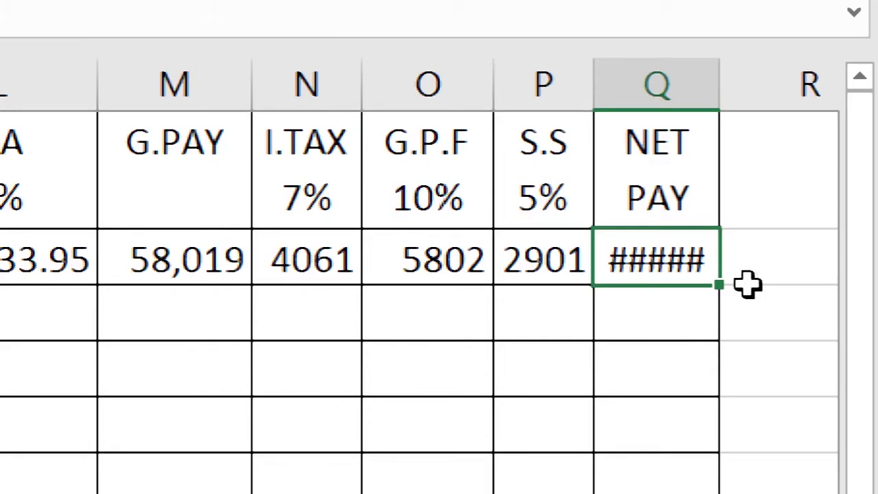
left_click_drag(723, 88, 759, 92)
left_click(683, 96)
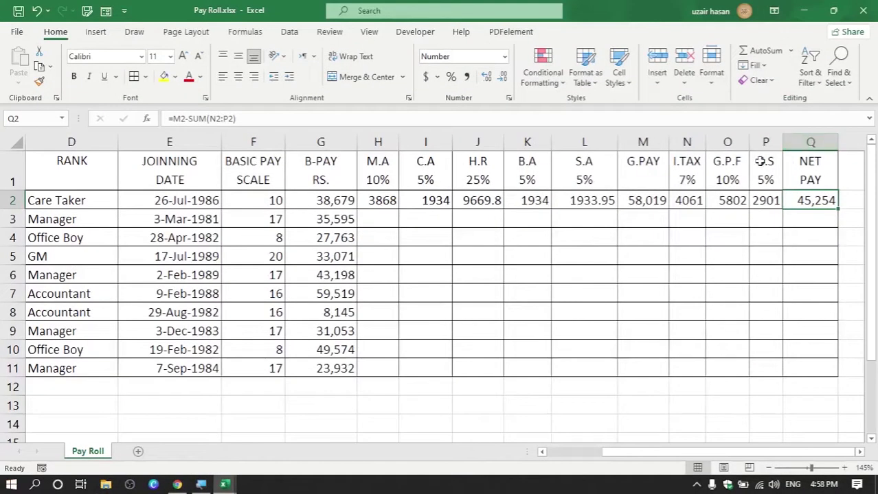
Copy the first employee's allowance, gross pay, deduction and net pay formulas in H2:Q2 down through row 11
left_click_drag(577, 457, 608, 459)
left_click(20, 200)
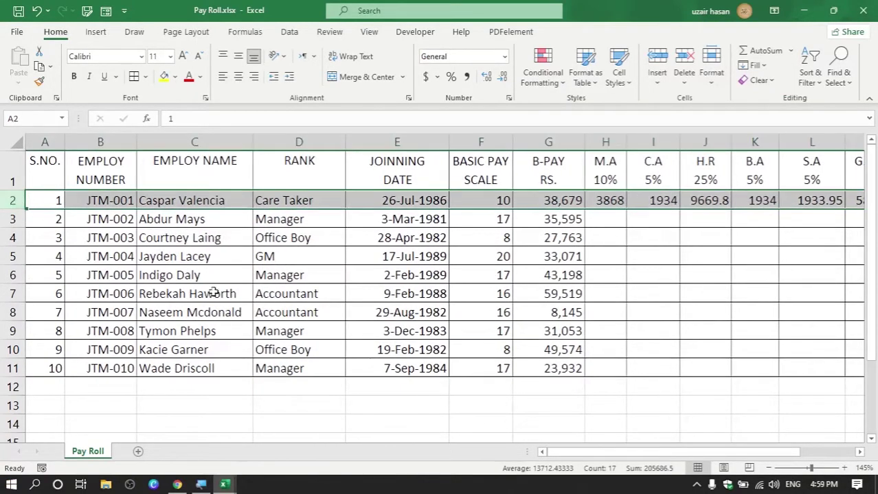
left_click_drag(557, 452, 601, 453)
left_click(439, 295)
left_click_drag(385, 201, 797, 202)
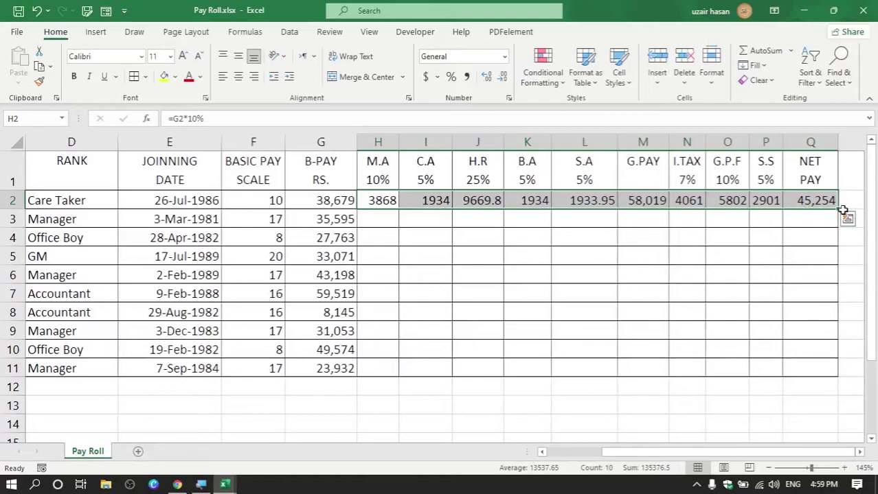
left_click_drag(839, 211, 839, 371)
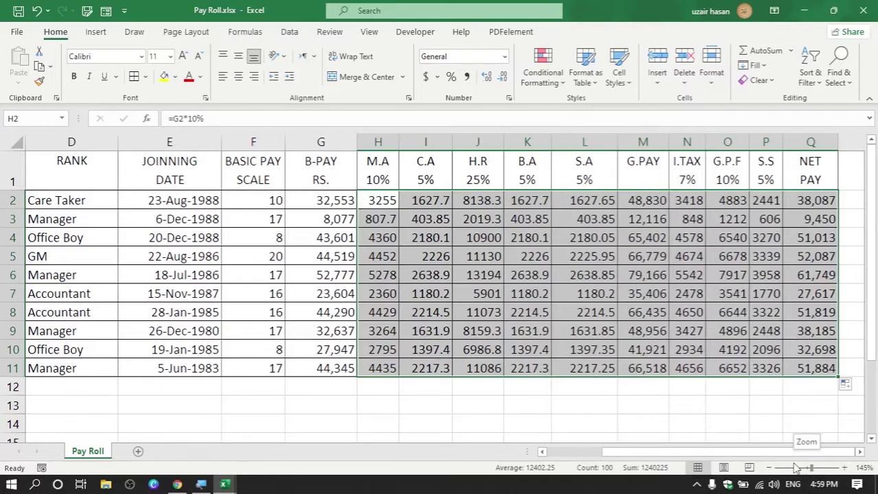
Make the header row A1:Q1 bold and increase its font size to 14
left_click_drag(792, 456, 544, 406)
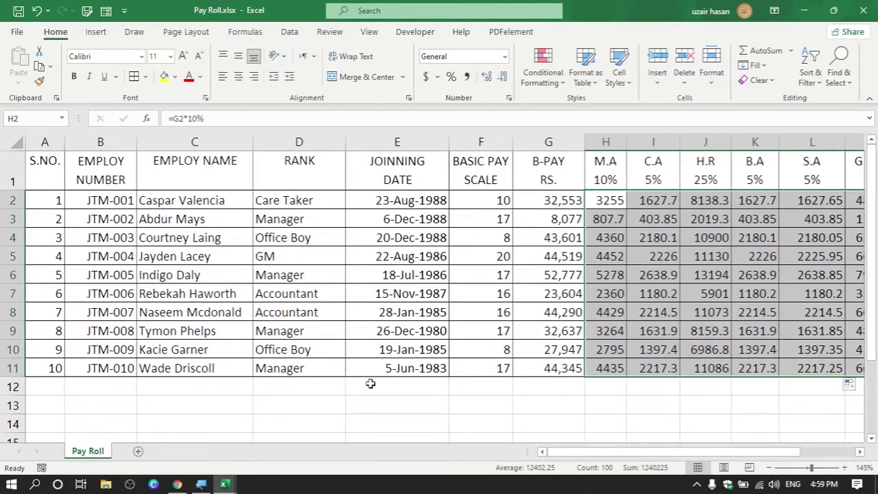
left_click(54, 172)
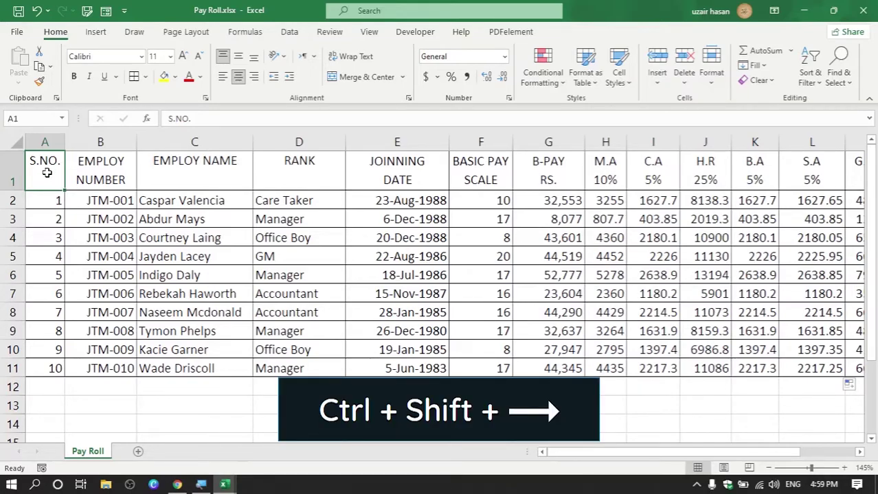
key("ctrl+shift+Right")
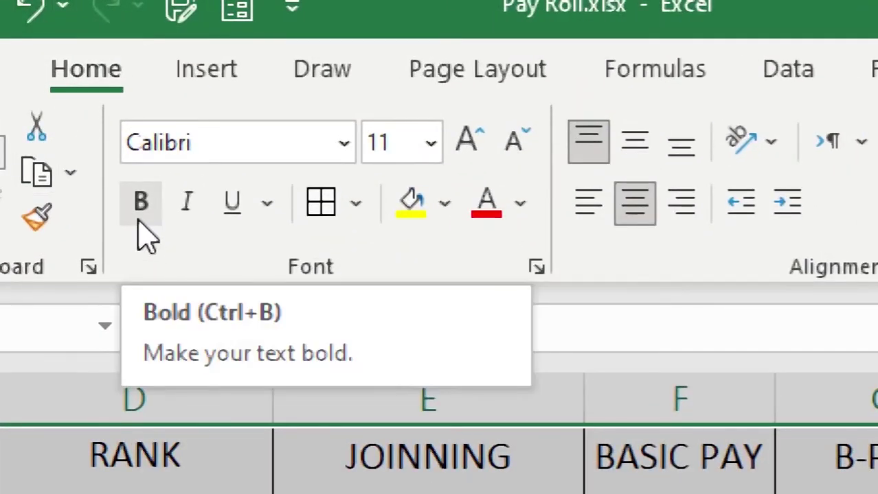
left_click(139, 203)
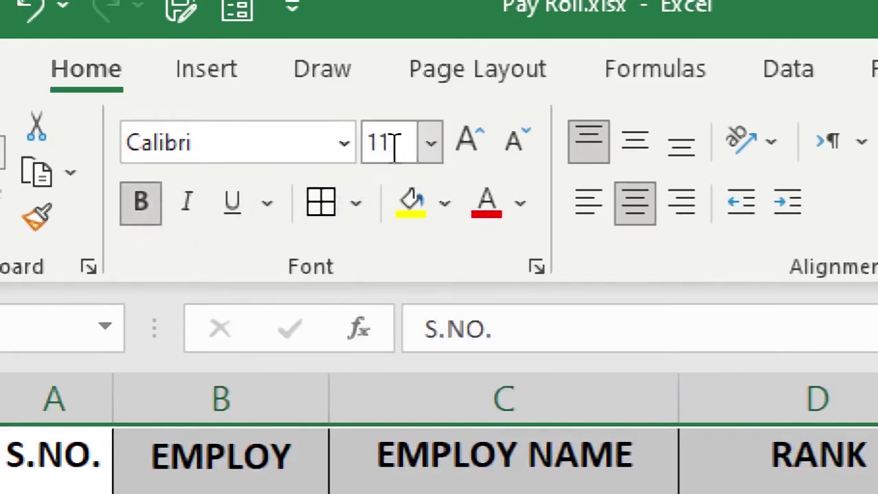
left_click(467, 148)
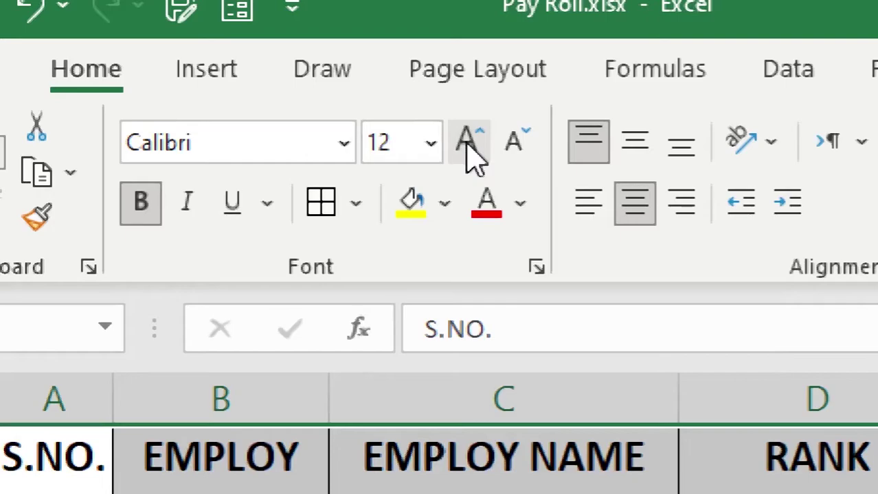
left_click(467, 145)
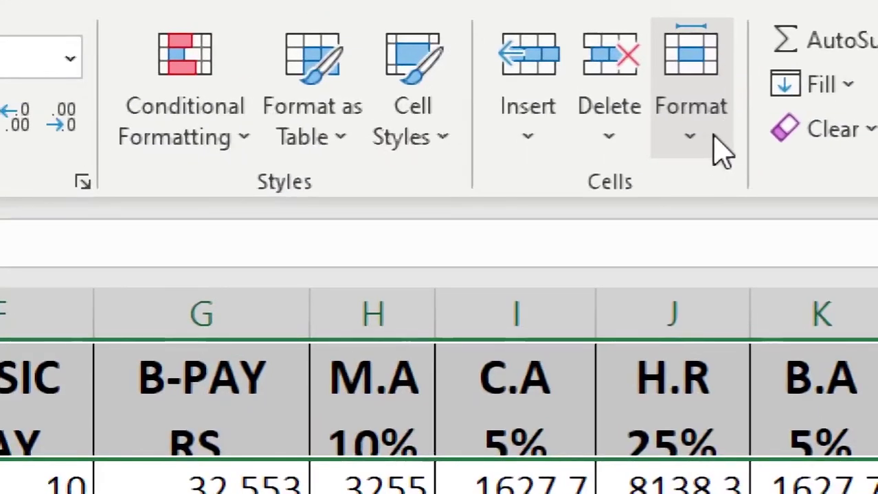
AutoFit the column widths to the header cells, then AutoFit the header row's height
left_click(693, 137)
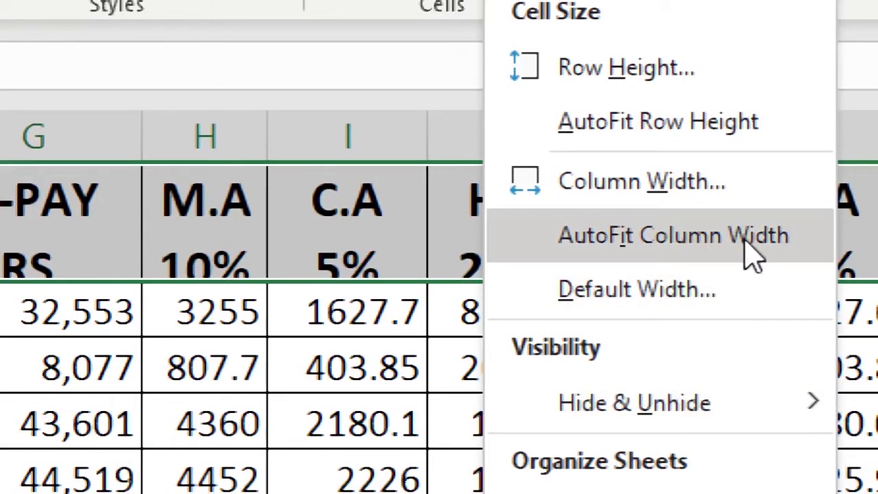
left_click(746, 243)
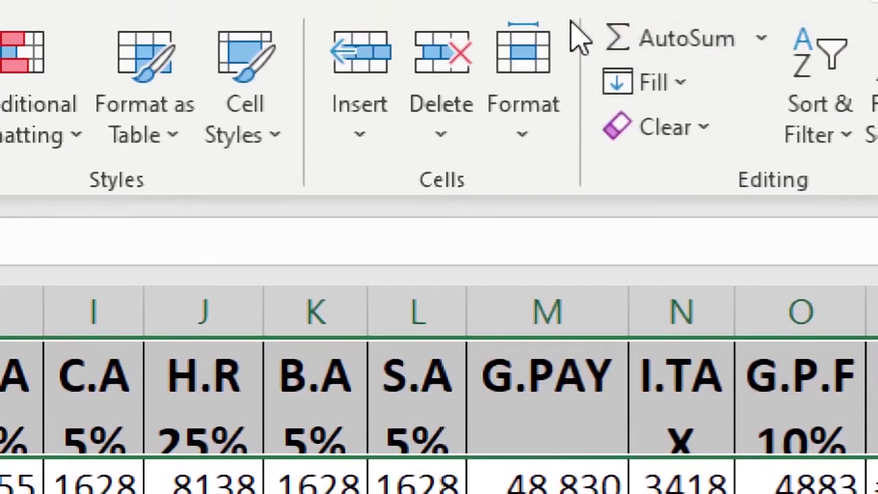
left_click(537, 104)
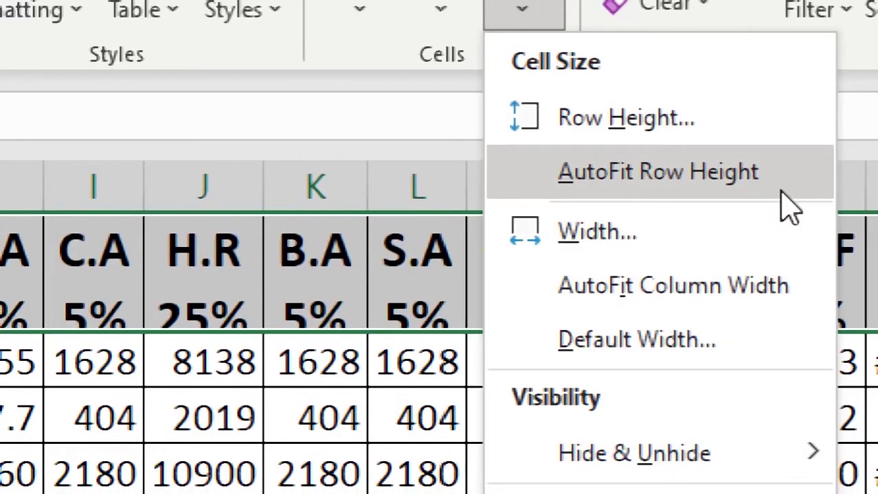
left_click(782, 193)
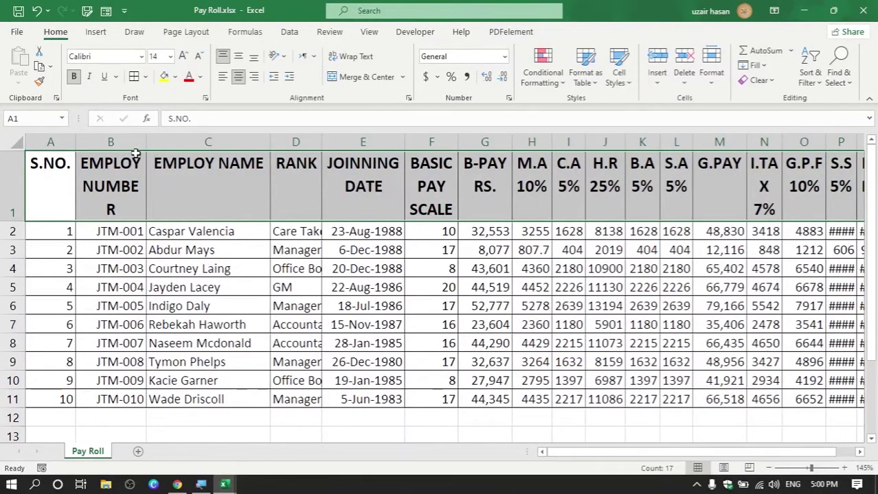
Widen the EMPLOY NUMBER, BASIC PAY SCALE and I.TAX columns so their headers wrap onto two lines
left_click_drag(146, 146, 159, 146)
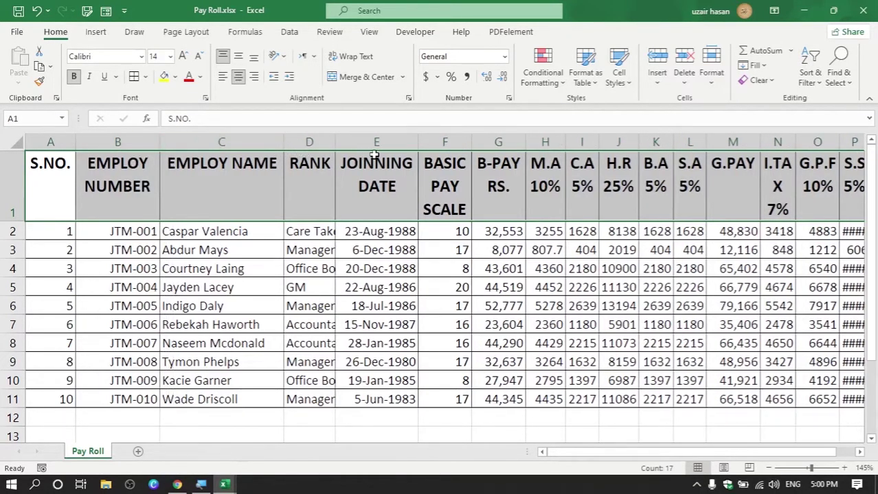
left_click_drag(470, 145, 506, 143)
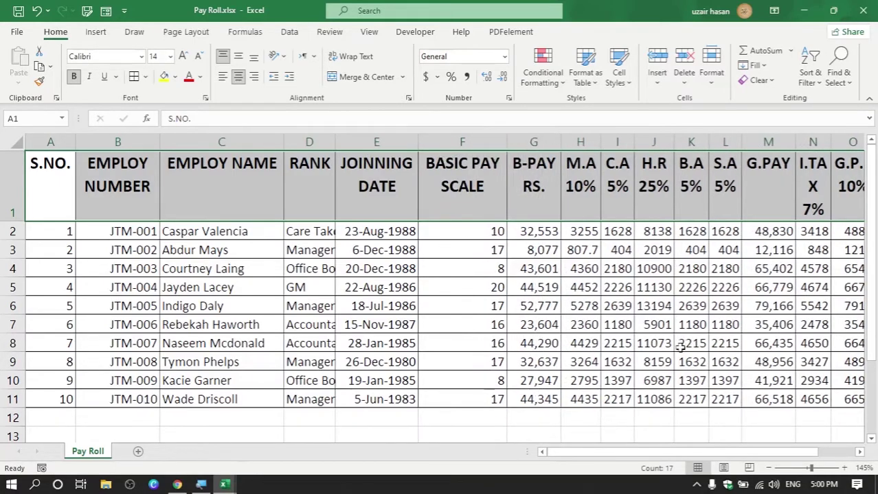
left_click_drag(671, 455, 714, 457)
left_click_drag(697, 145, 725, 145)
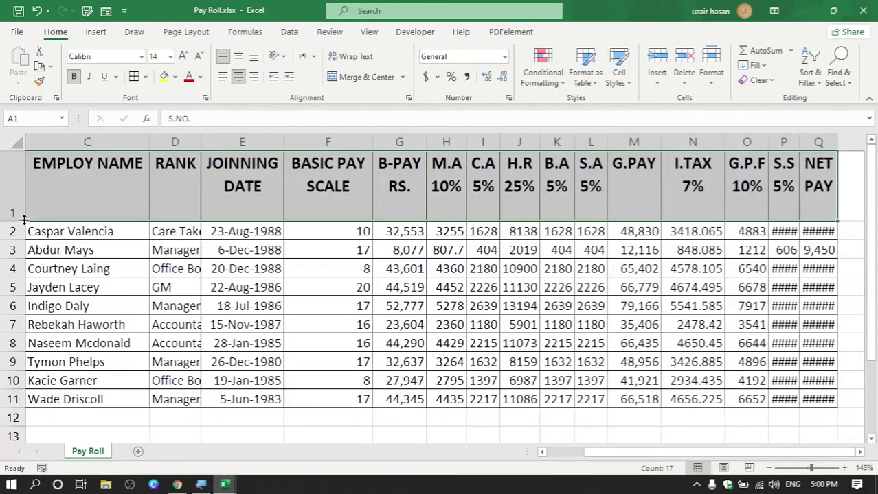
Reduce the header row's height to two text lines and widen the S.S and NET PAY columns to fit their amounts
left_click_drag(17, 219, 20, 197)
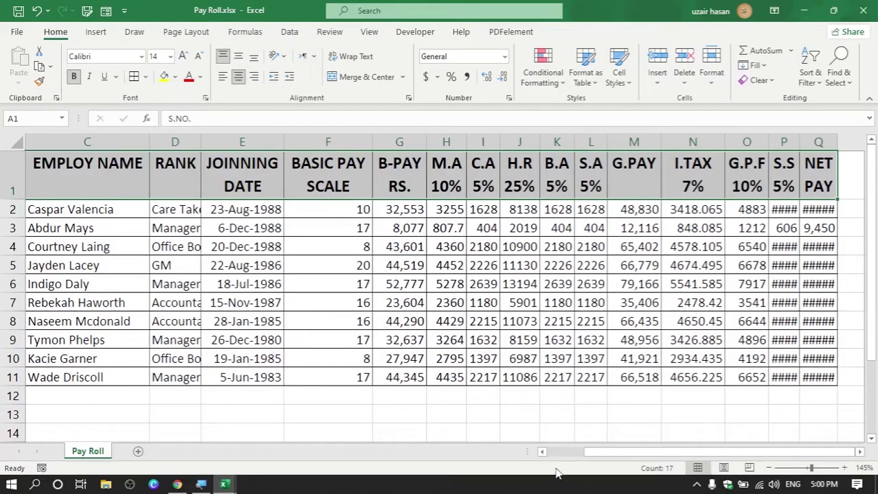
left_click_drag(587, 453, 632, 455)
left_click_drag(799, 142, 853, 142)
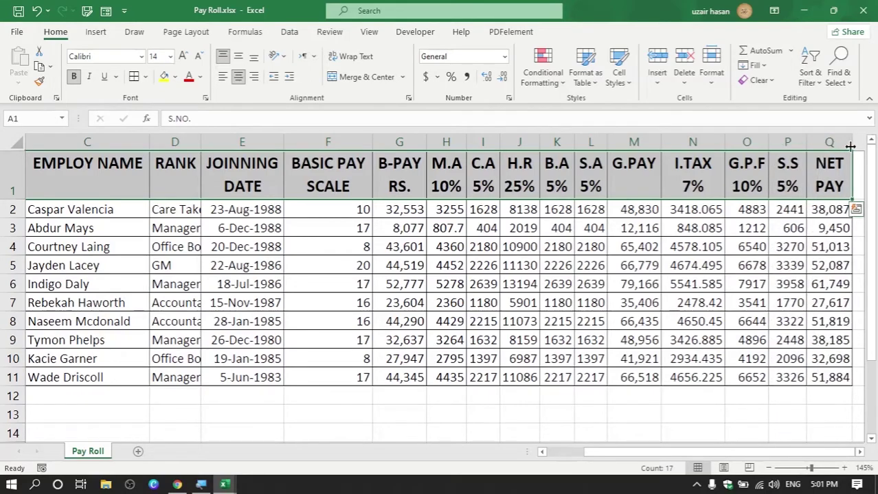
mouse_move(672, 455)
left_mouse_down()
mouse_move(626, 459)
mouse_move(664, 454)
left_mouse_up()
left_click(416, 173)
left_click(622, 178)
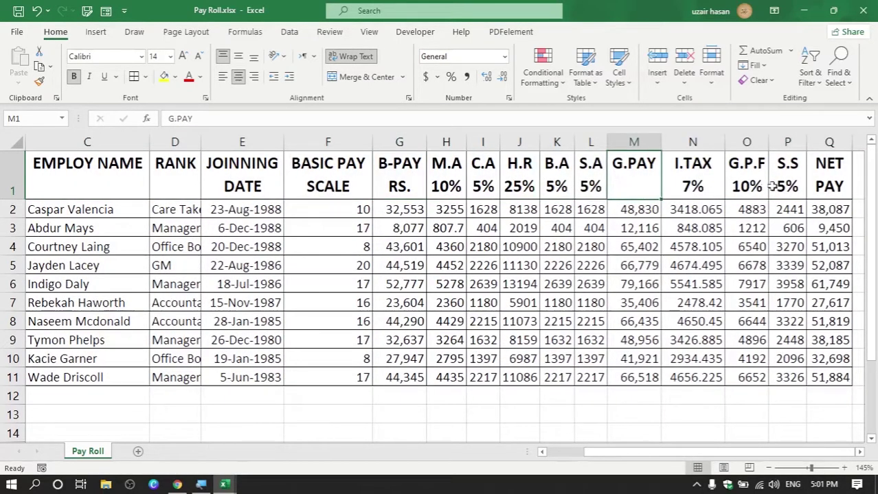
left_click(828, 184)
Fill the header row A1:Q1 with a light gray theme color
left_click_drag(703, 456, 658, 460)
left_click(73, 177)
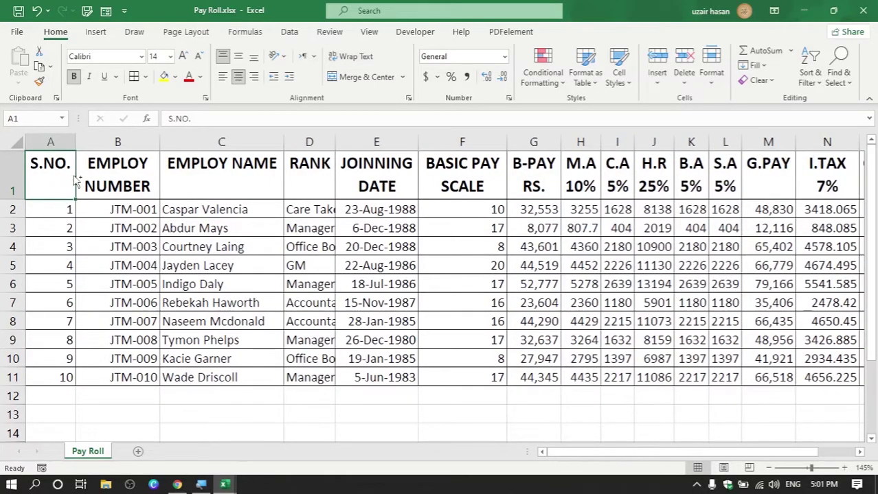
key("ctrl+shift+Right")
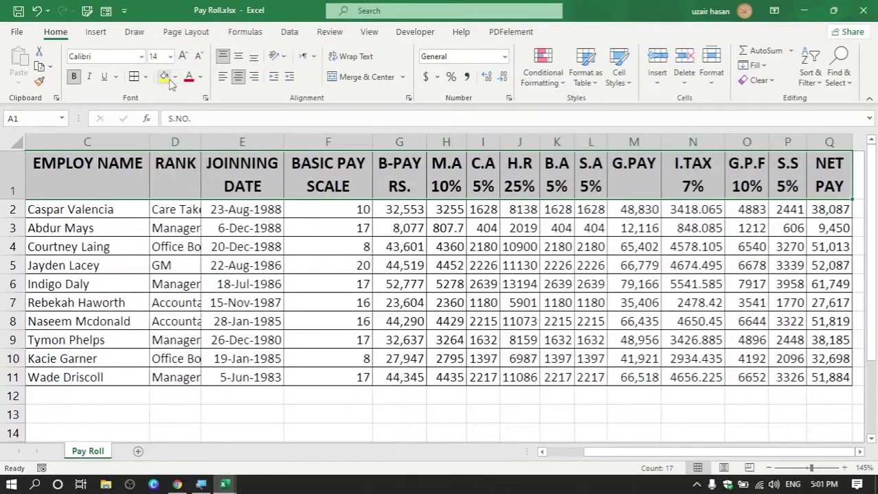
left_click(175, 77)
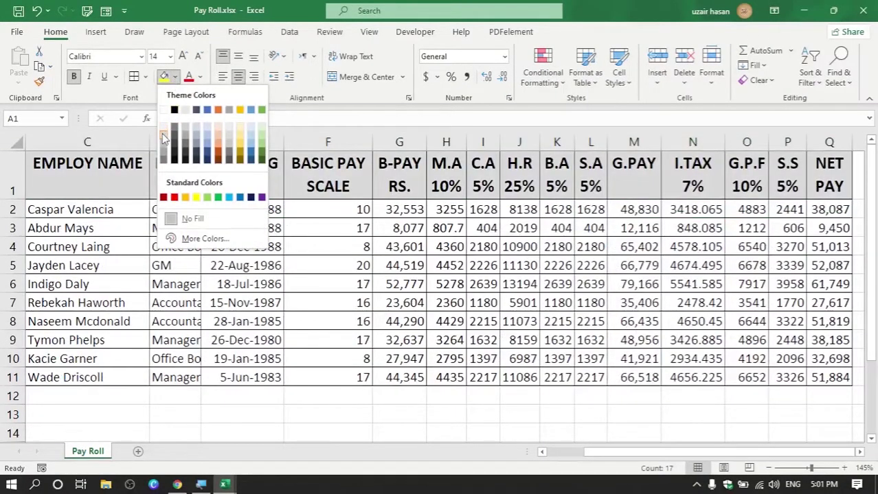
left_click(162, 133)
scroll(162, 171, "left", 2)
left_click(355, 261)
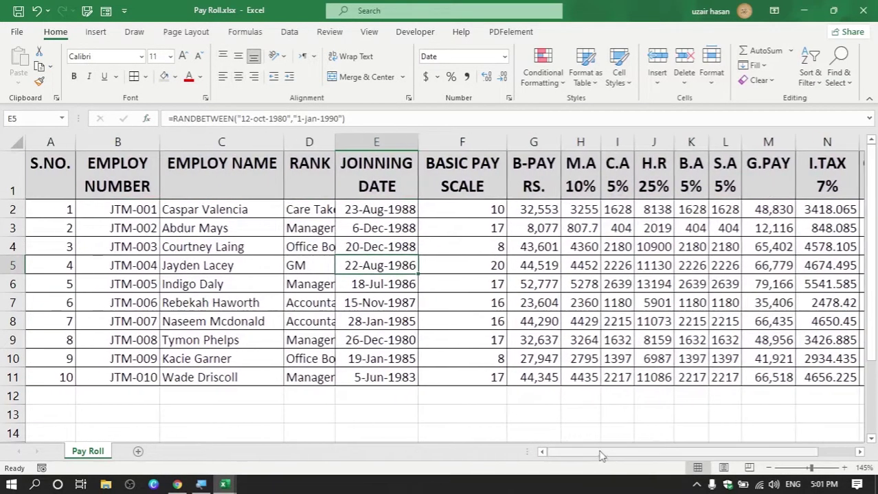
Shade the B-PAY amounts in G2:G11 with the same light gray and make them bold
left_click_drag(546, 213, 539, 376)
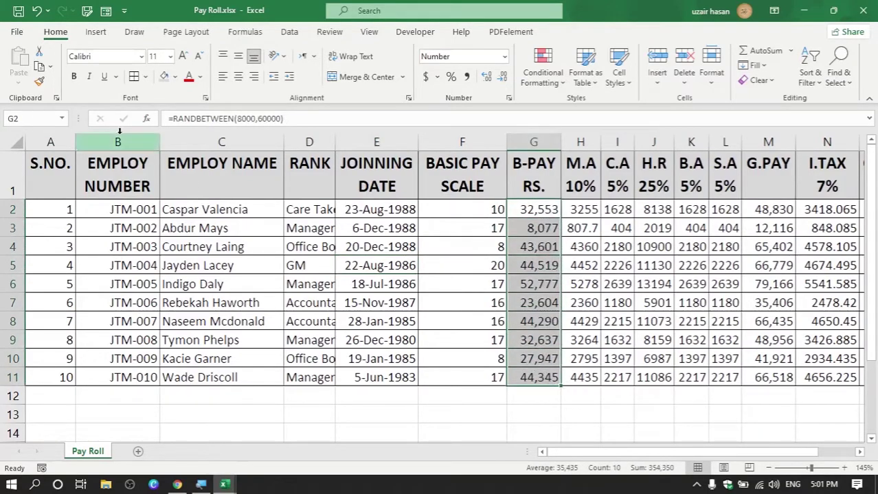
left_click(164, 80)
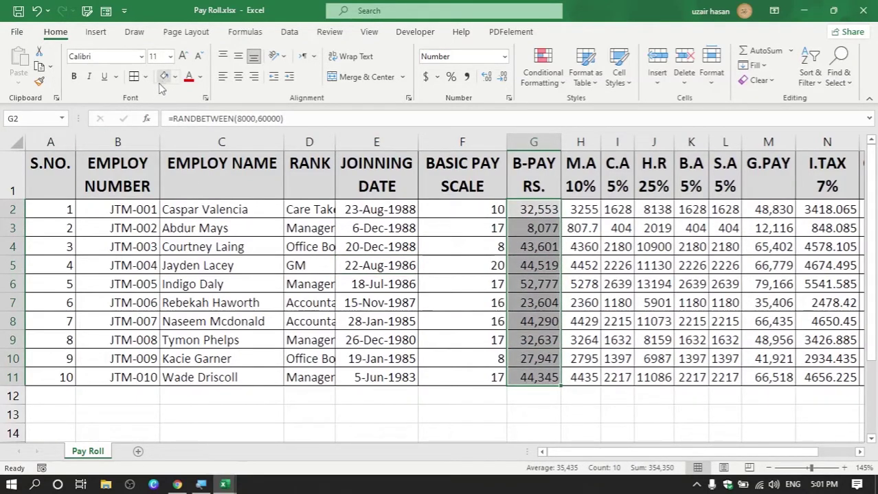
left_click(73, 79)
Shade the G.PAY amounts in M2:M11 light gray and make them bold
left_click_drag(558, 451, 598, 452)
left_click_drag(640, 210, 633, 375)
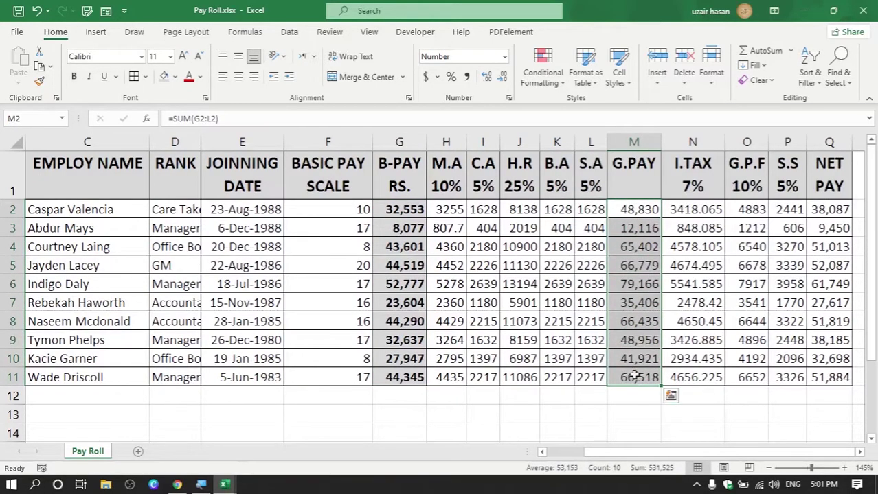
left_click(164, 76)
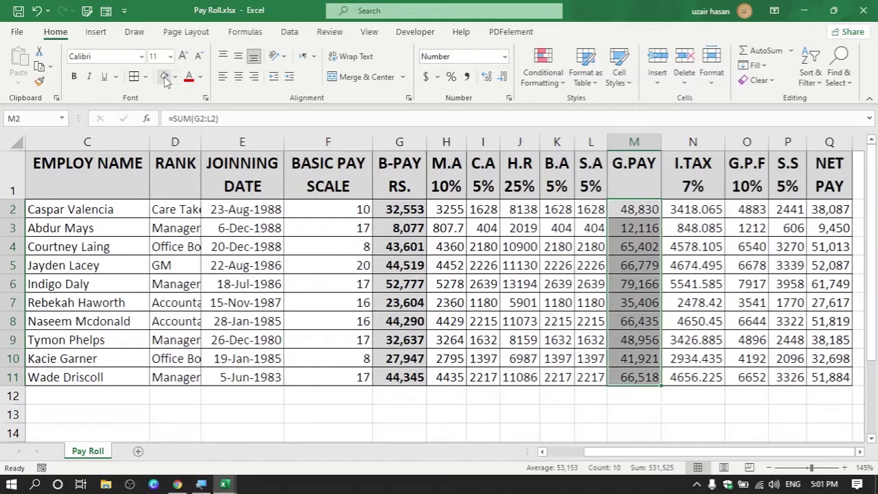
left_click(74, 79)
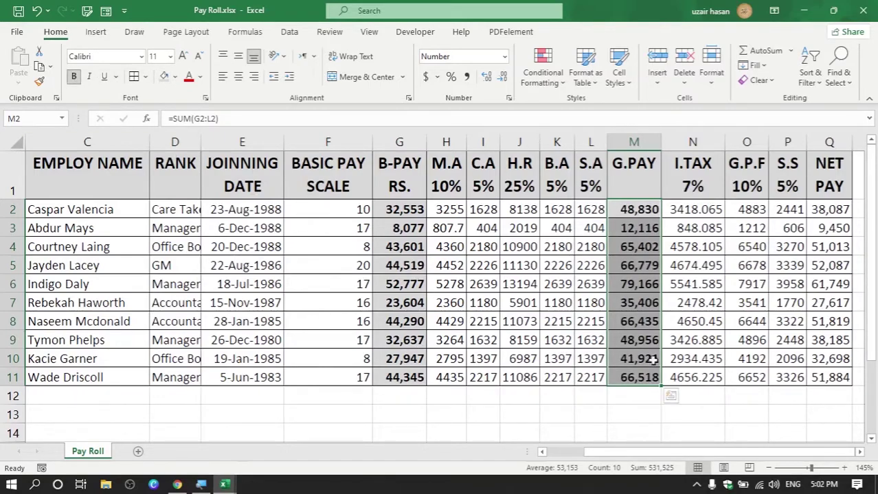
Apply the light gray fill and bold formatting to the NET PAY amounts in Q2:Q11
left_click_drag(835, 210, 839, 379)
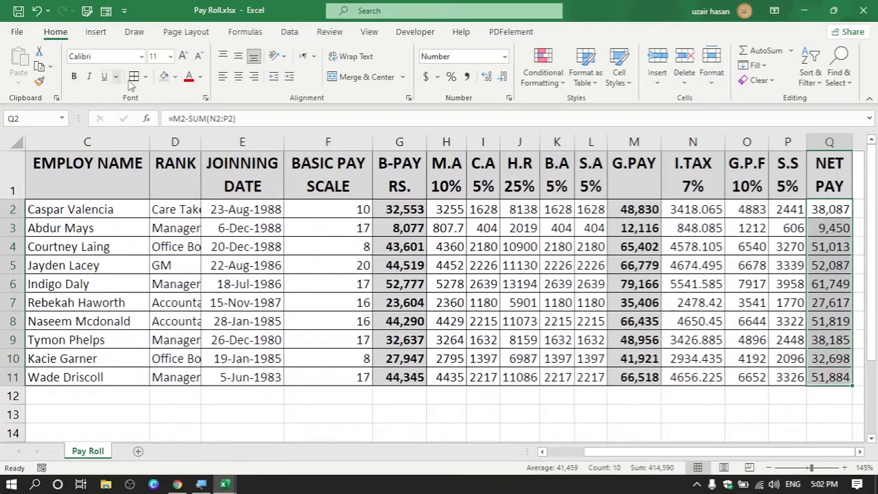
left_click(164, 77)
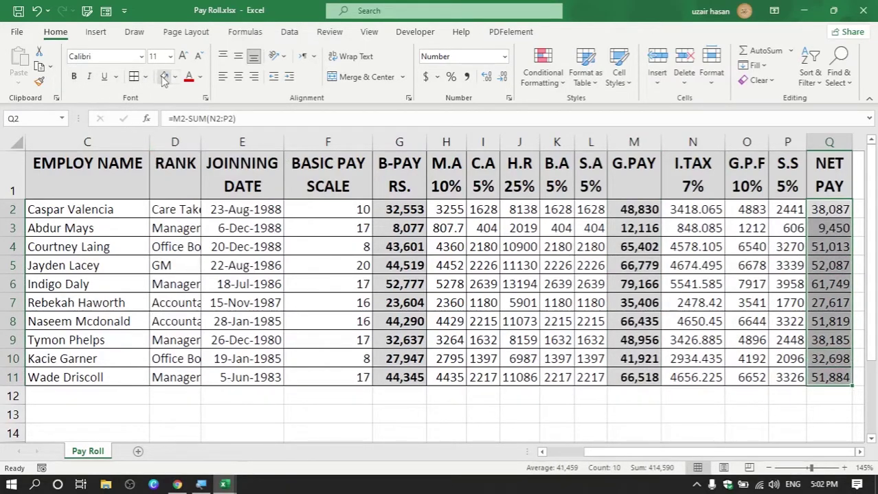
left_click(73, 78)
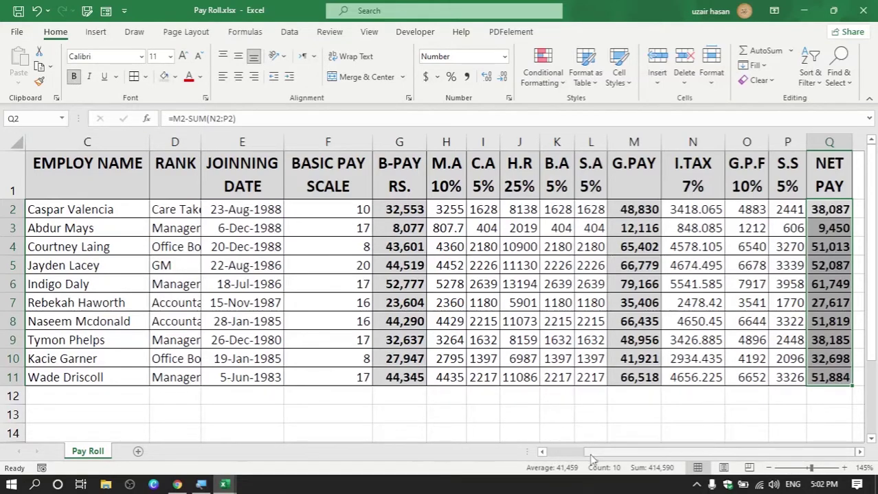
Fill the serial numbers in A2:A11 with light gray and make them bold
left_click_drag(587, 453, 553, 453)
left_click_drag(59, 212, 65, 376)
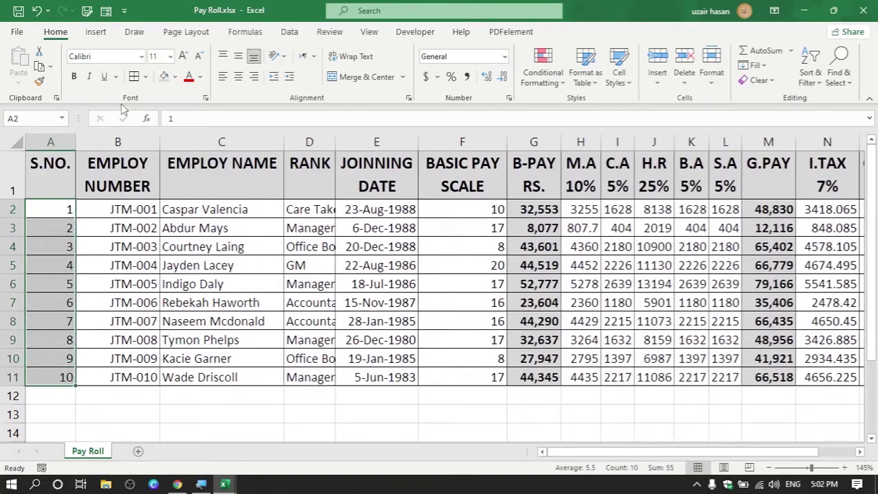
left_click(163, 77)
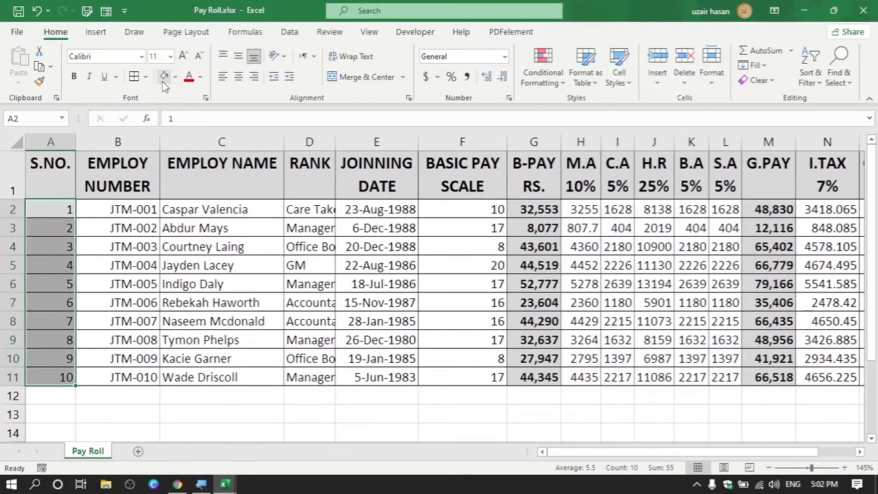
left_click(73, 79)
left_click(189, 267)
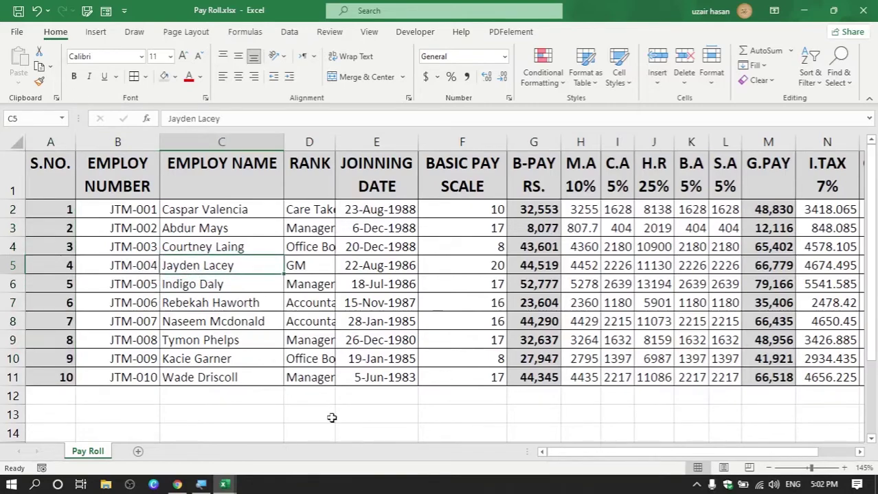
left_click_drag(623, 454, 672, 459)
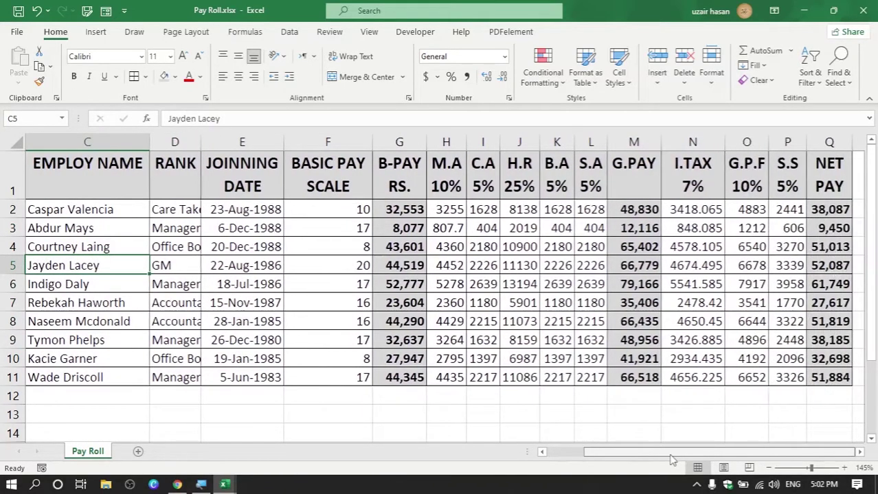
Widen the RANK column so that the full job titles fit
left_click_drag(598, 453, 560, 456)
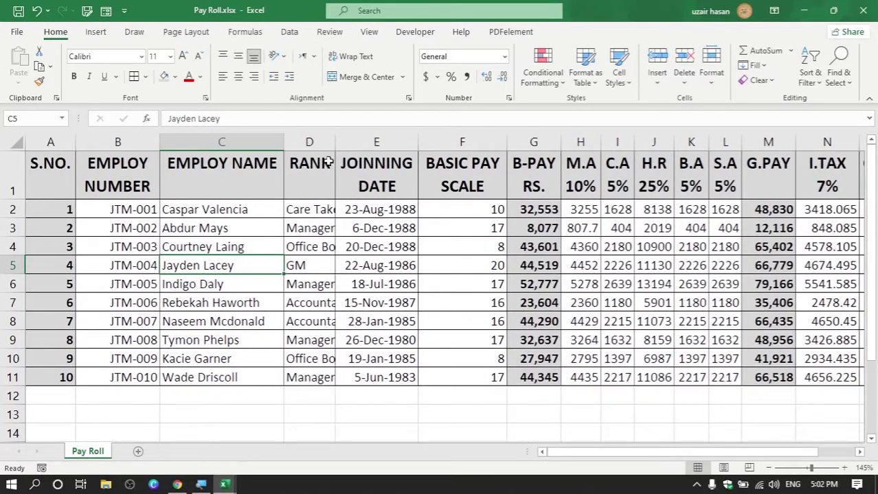
left_click_drag(336, 144, 366, 144)
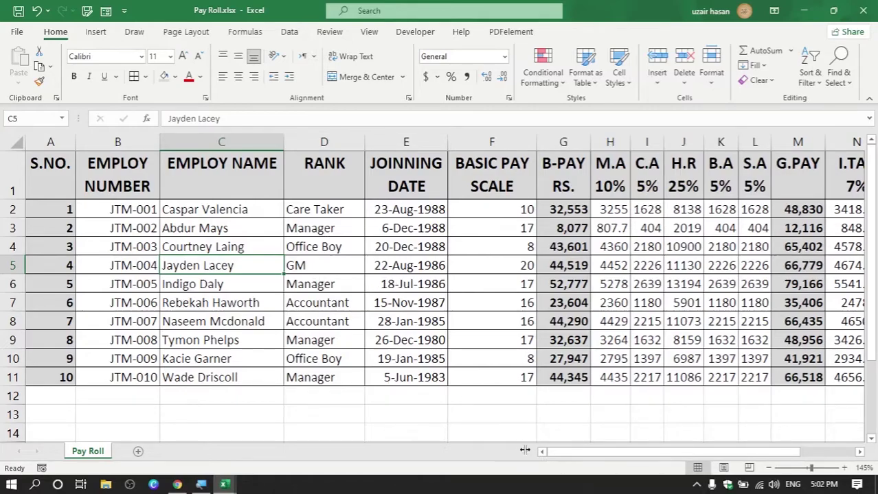
left_click_drag(565, 458, 583, 460)
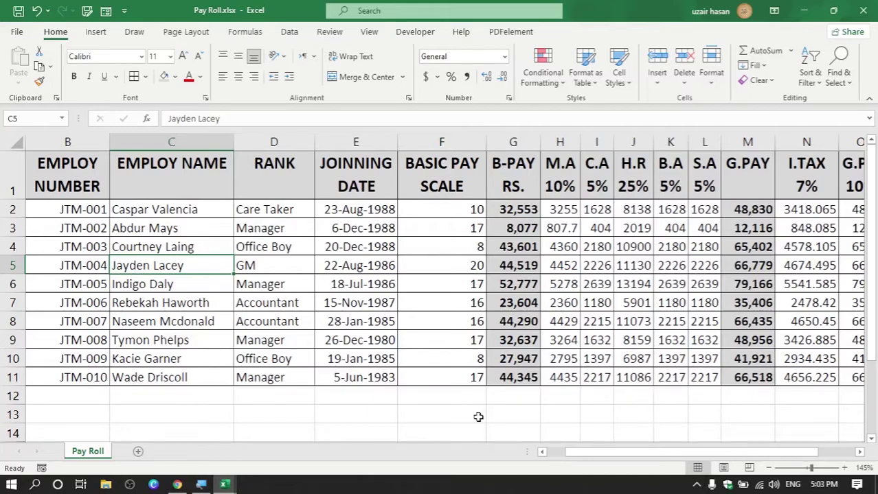
mouse_move(580, 455)
left_mouse_down()
mouse_move(589, 459)
mouse_move(565, 457)
left_mouse_up()
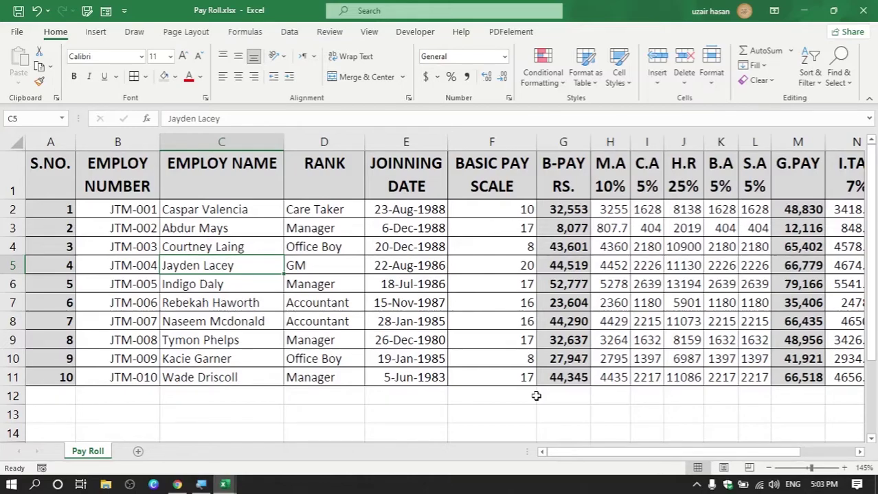
Set up the sheet's print layout with landscape orientation and A4 paper
key("ctrl+p")
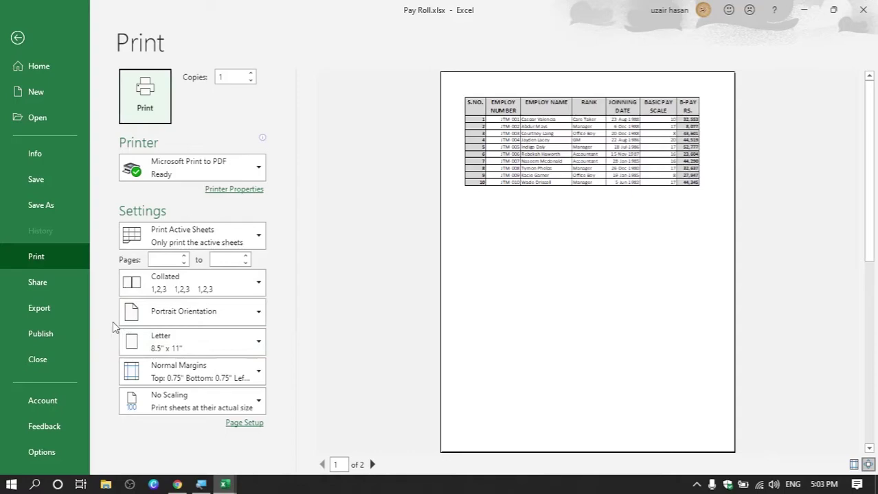
key("super")
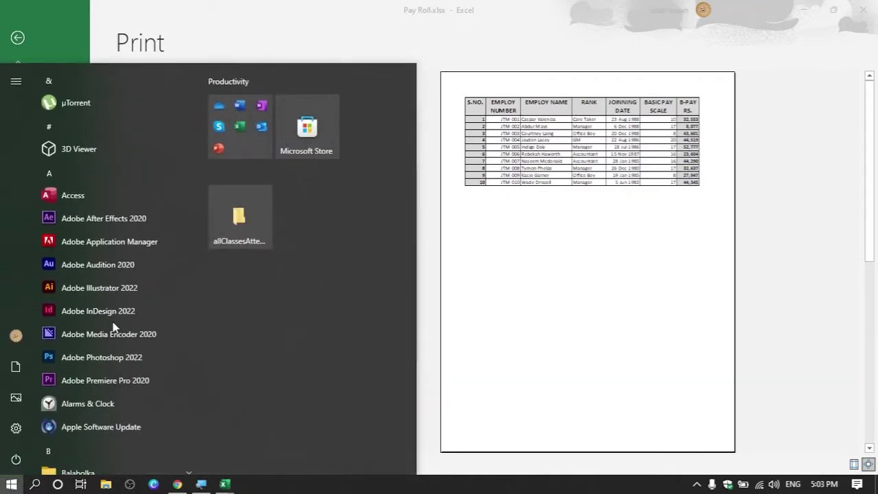
key("super")
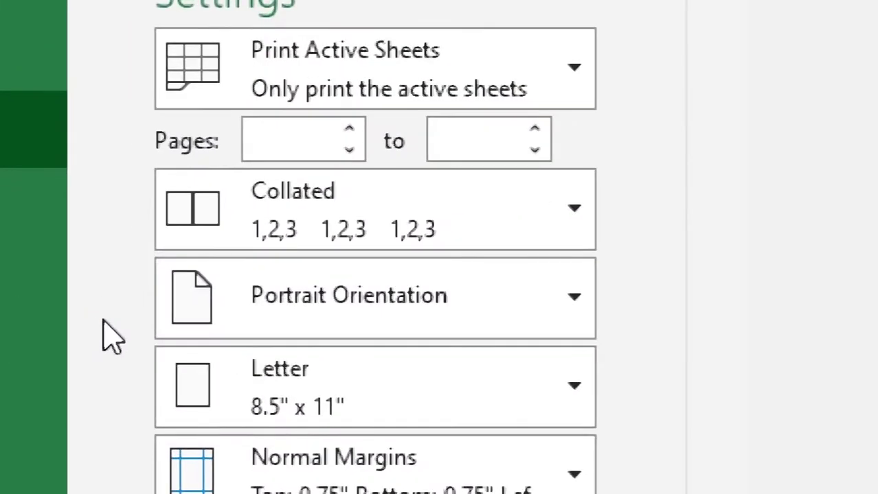
left_click(471, 331)
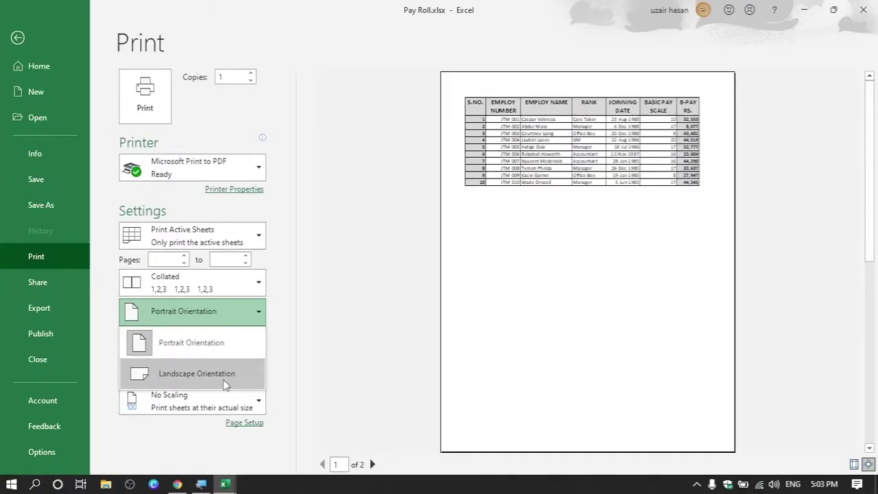
left_click(473, 347)
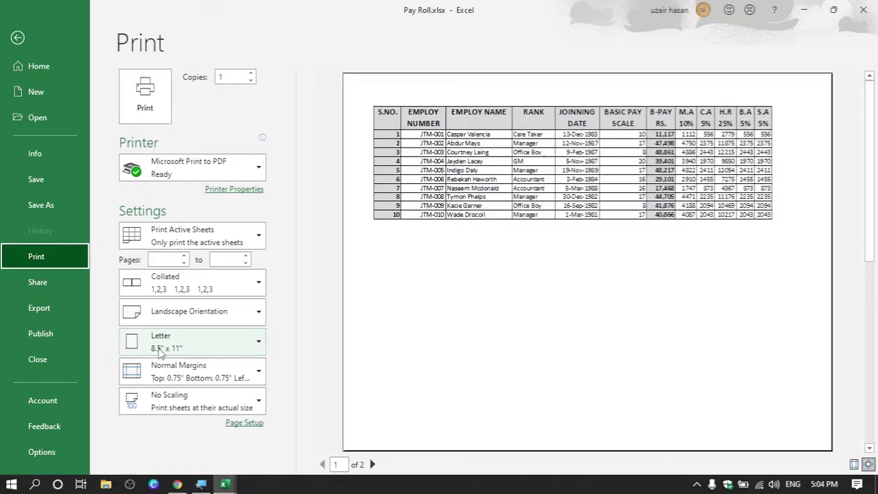
left_click(190, 350)
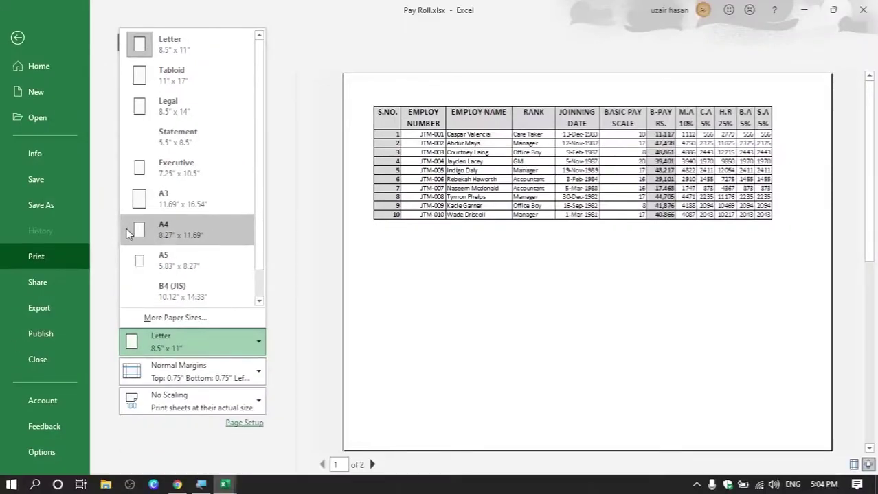
left_click(127, 231)
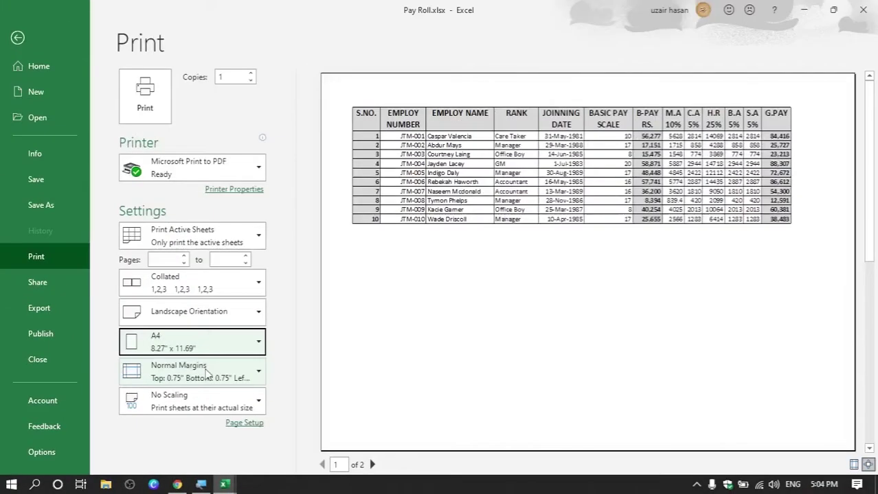
Set custom print margins of 0.2 on the left and right sides
left_click(368, 282)
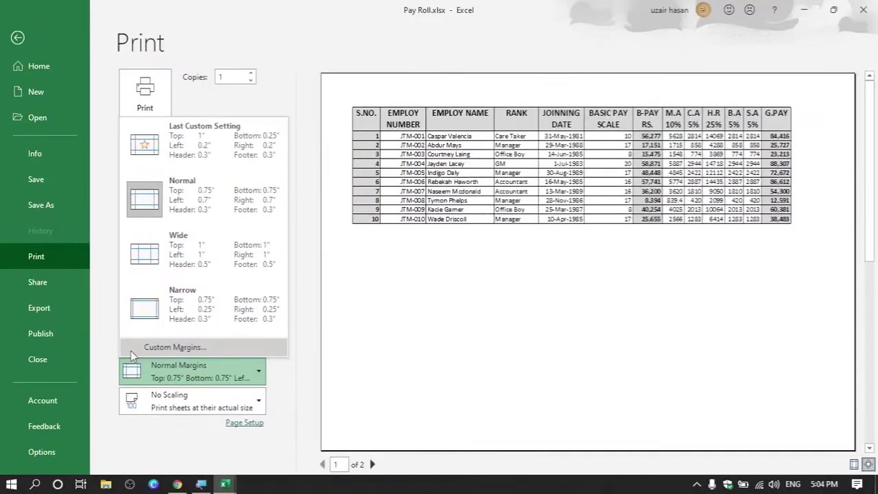
left_click(134, 357)
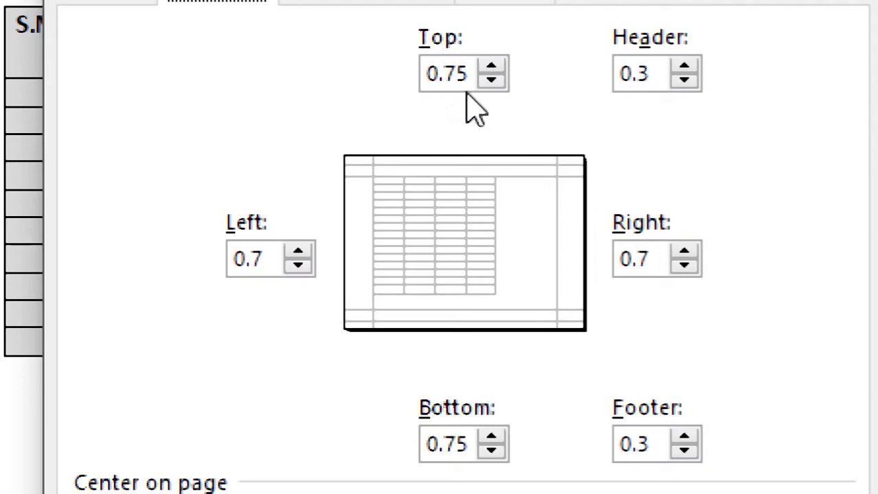
left_click(298, 266)
left_click(298, 265)
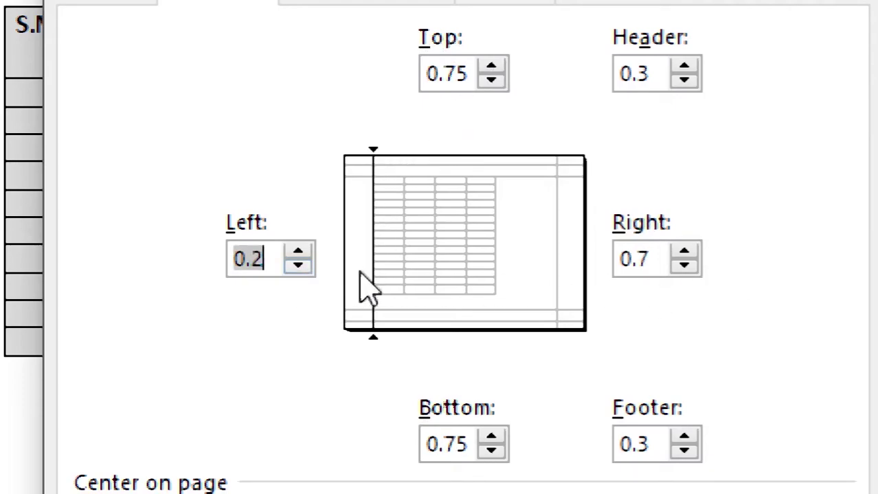
left_click(685, 265)
left_click(684, 266)
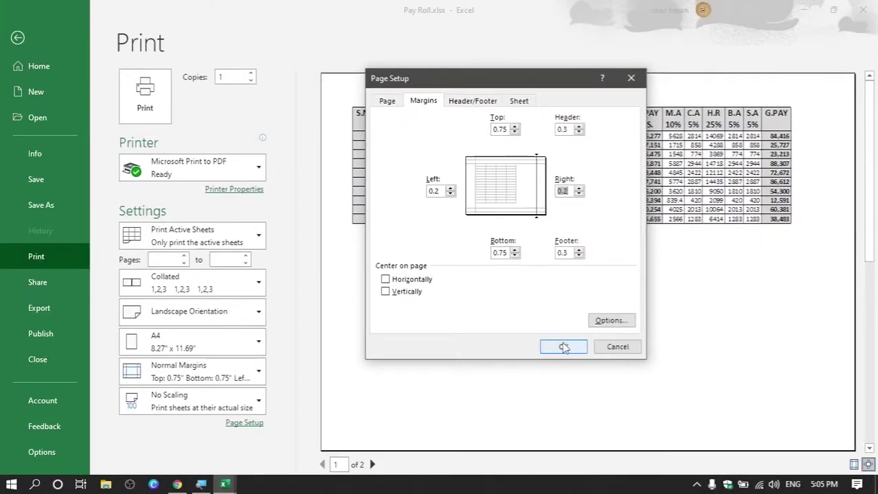
left_click(562, 343)
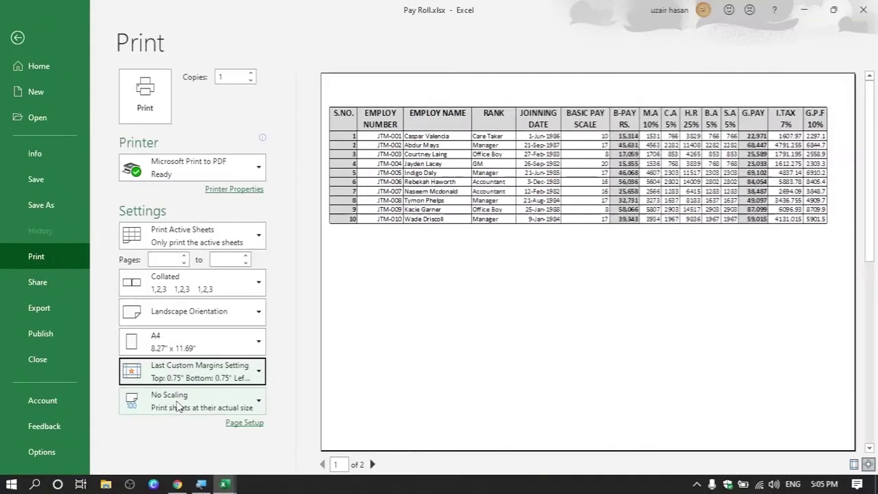
Scale the printout to fit all columns on one page, center it horizontally on the page, and return to the sheet
left_click(278, 381)
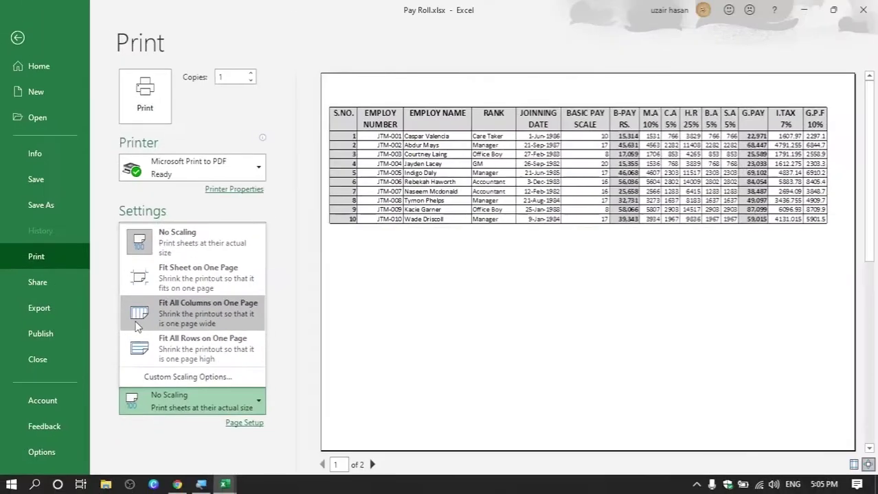
left_click(157, 318)
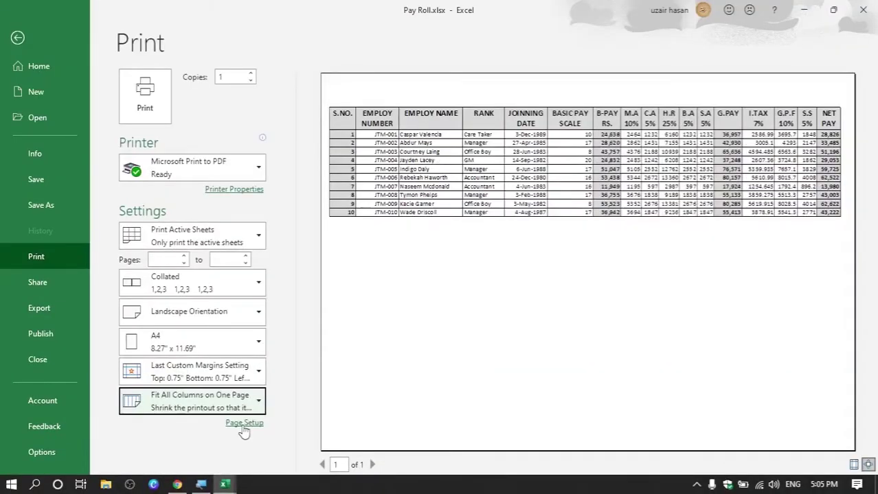
left_click(244, 424)
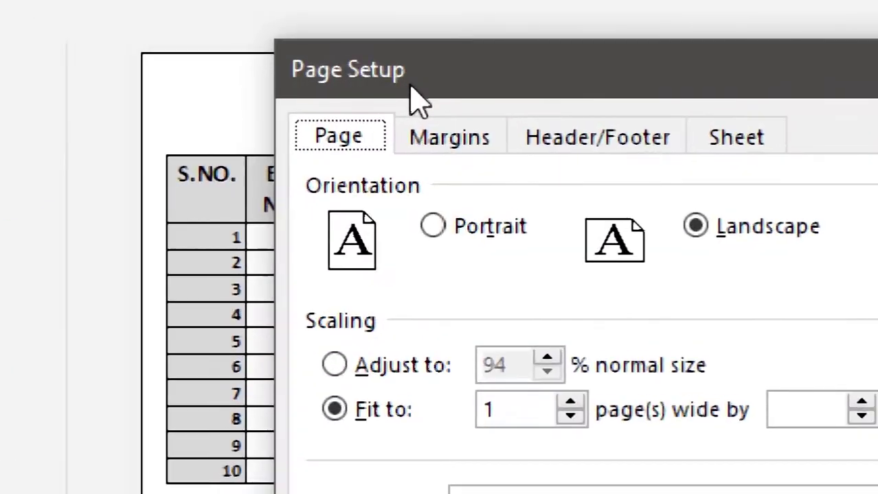
left_click(465, 160)
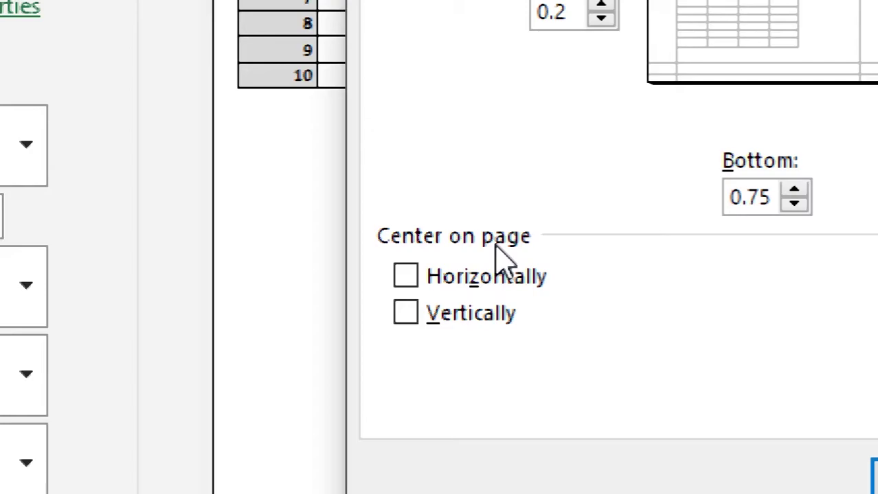
left_click(401, 283)
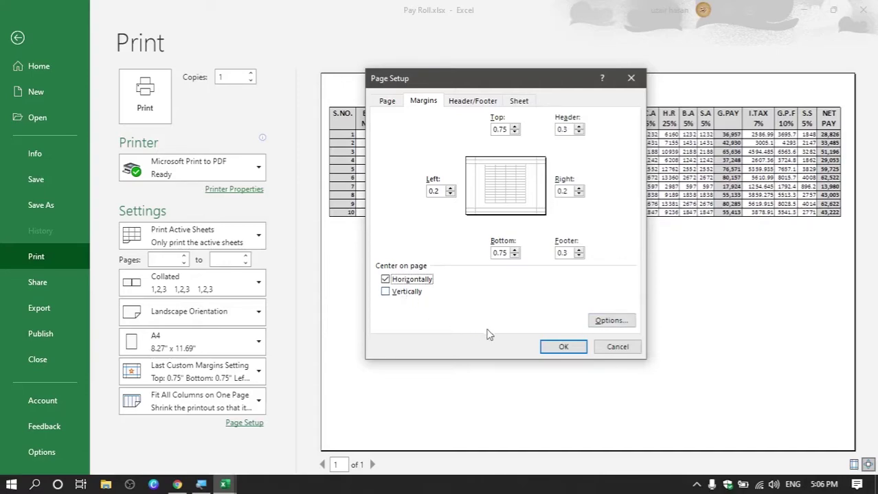
left_click(549, 345)
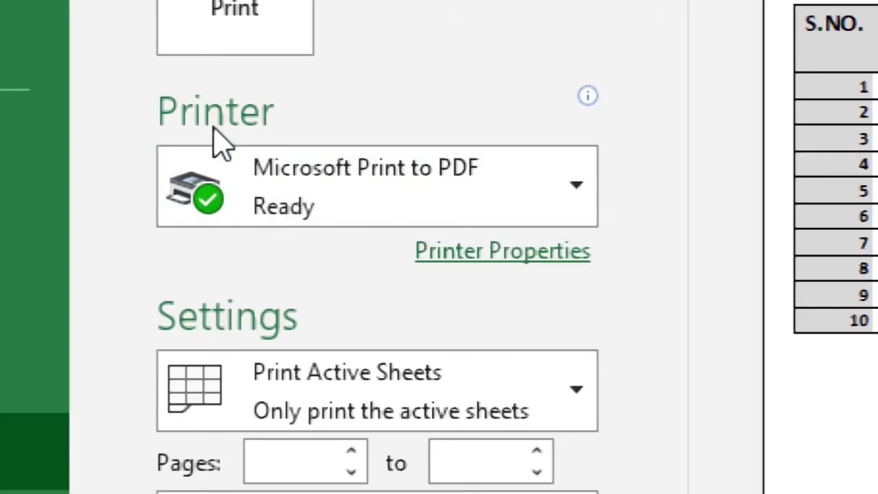
mouse_move(342, 202)
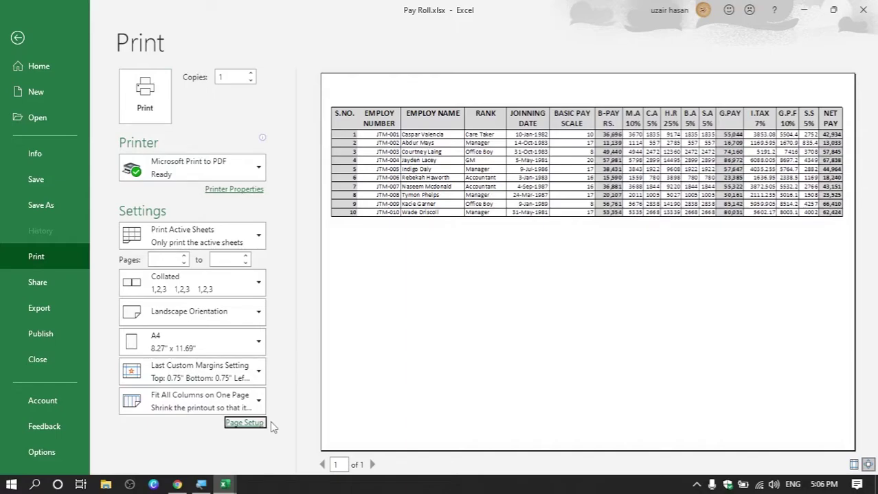
left_click(21, 39)
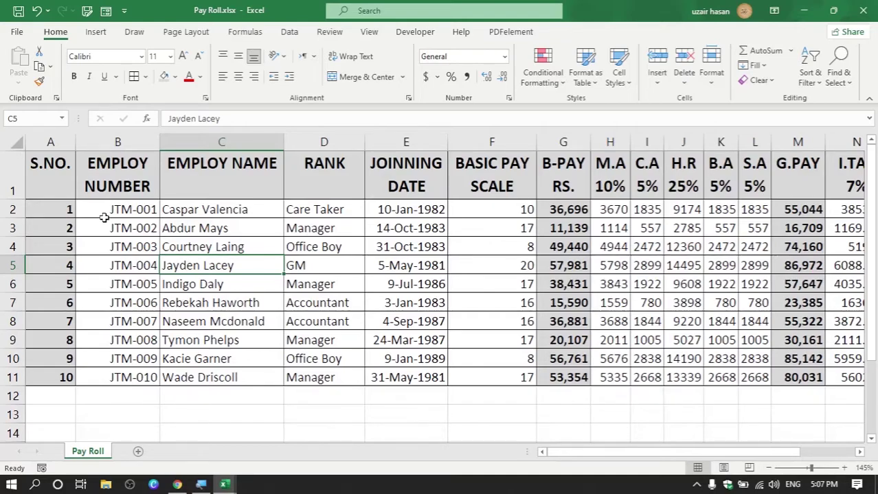
left_click(142, 248)
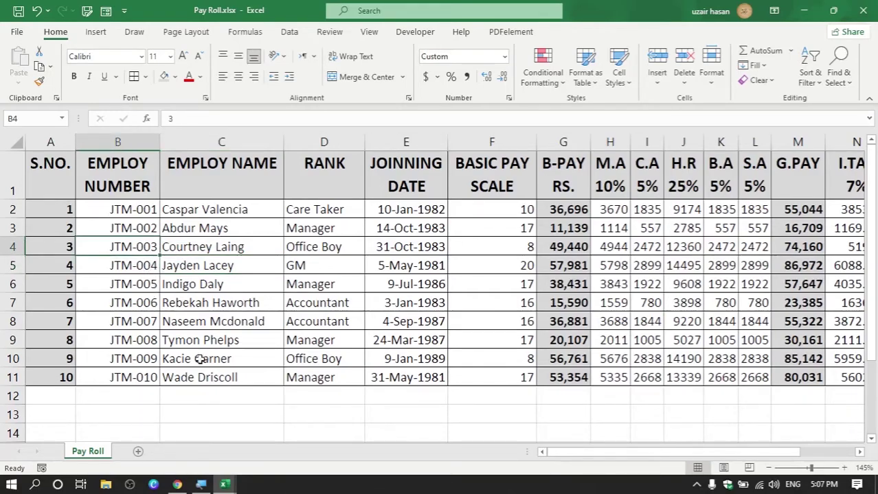
left_click(142, 322)
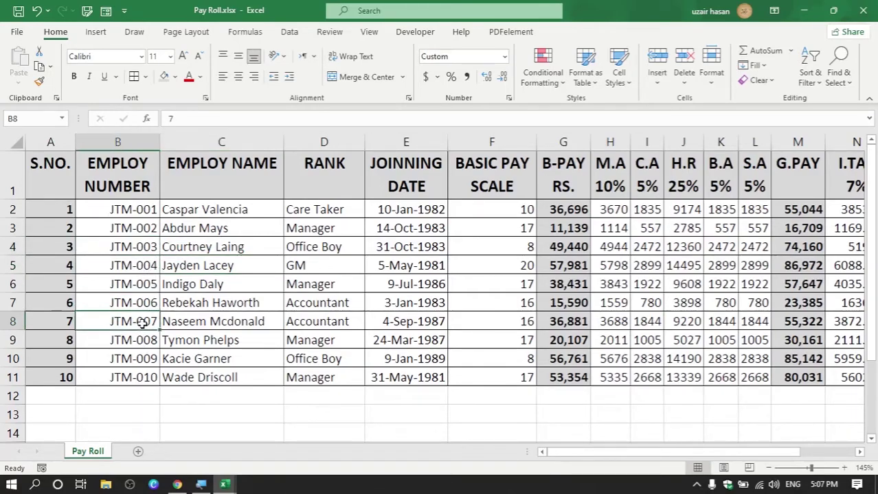
left_click(149, 382)
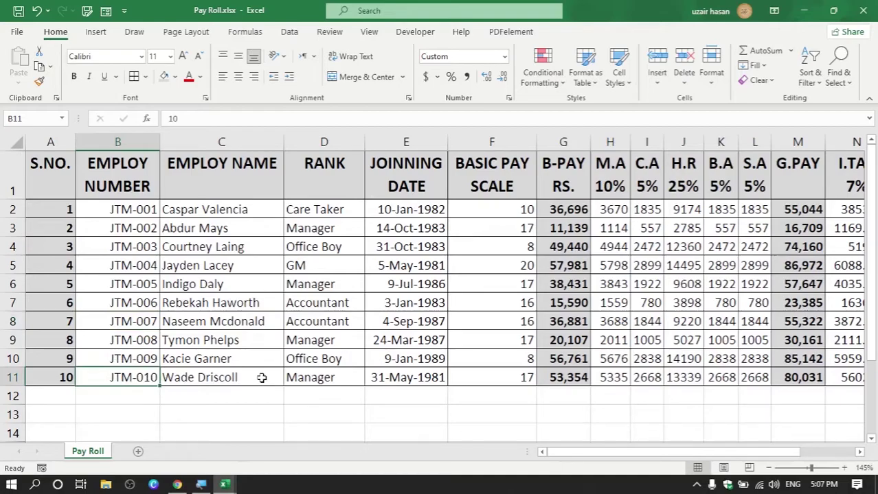
Add filters to all the payroll headers in row 1, from S.NO. to NET PAY
left_click(50, 183)
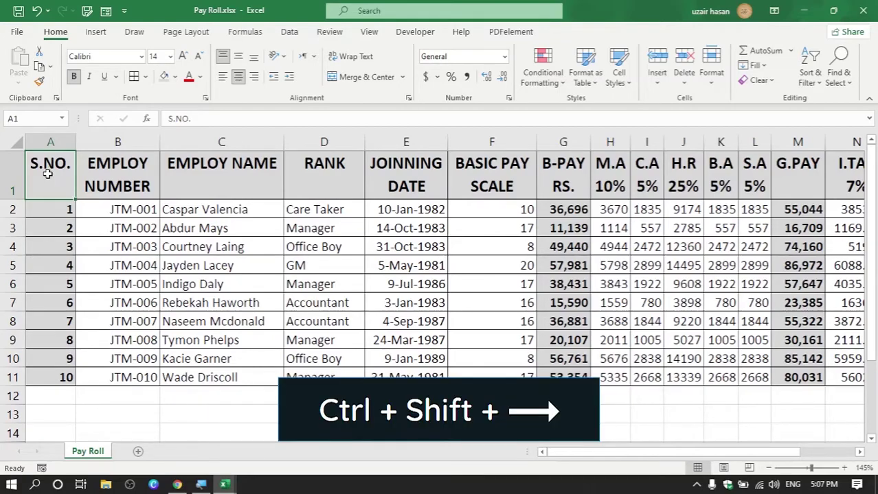
key("ctrl+shift+Right")
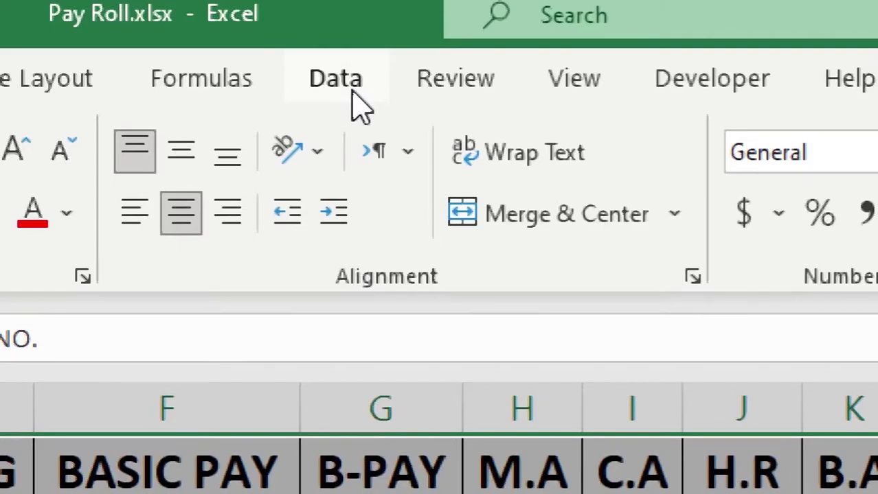
left_click(354, 99)
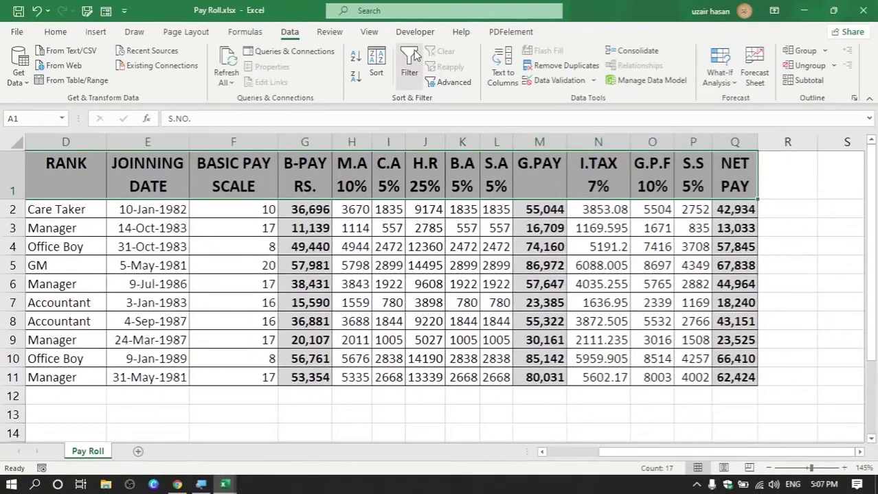
left_click(475, 151)
left_click_drag(636, 454, 573, 453)
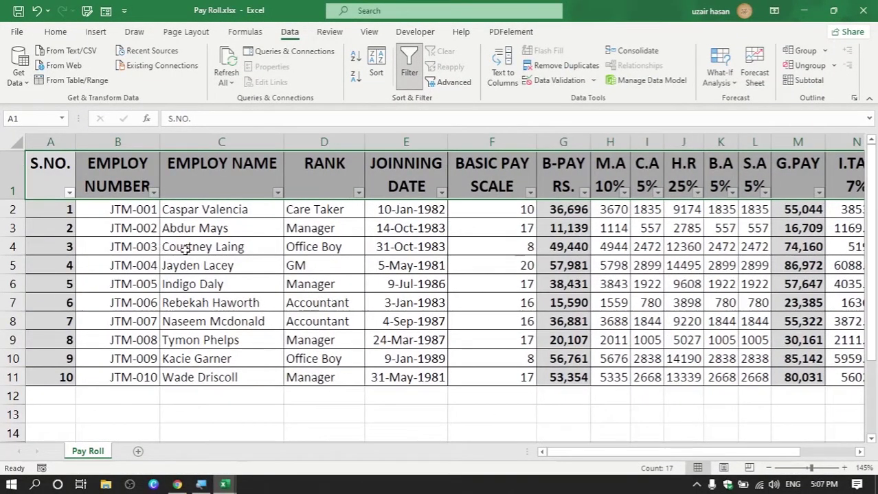
left_click(122, 208)
left_click(137, 319)
left_click(141, 376)
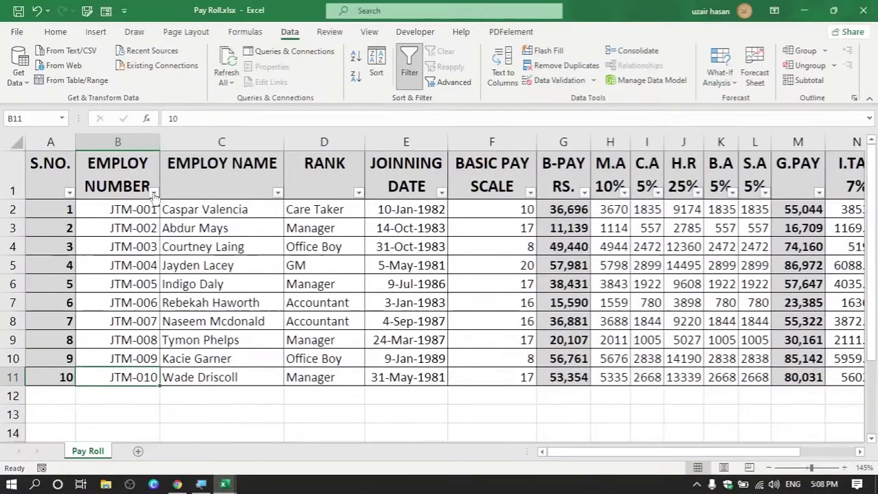
Filter the EMPLOY NUMBER column to show only the employees with serial numbers 1, 7 and 10
left_click(293, 219)
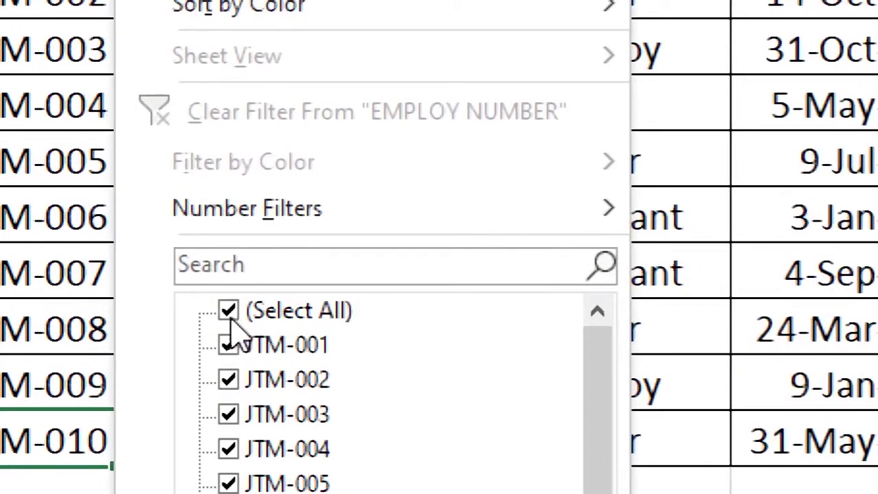
left_click(229, 317)
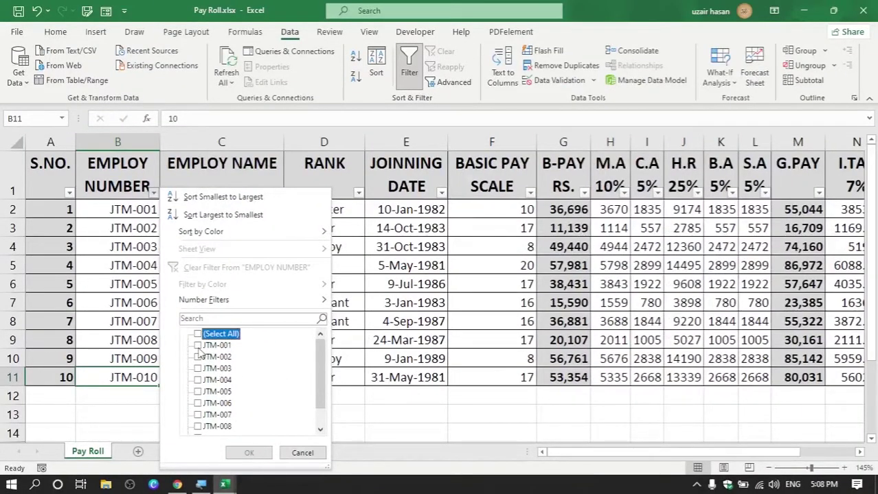
left_click(198, 346)
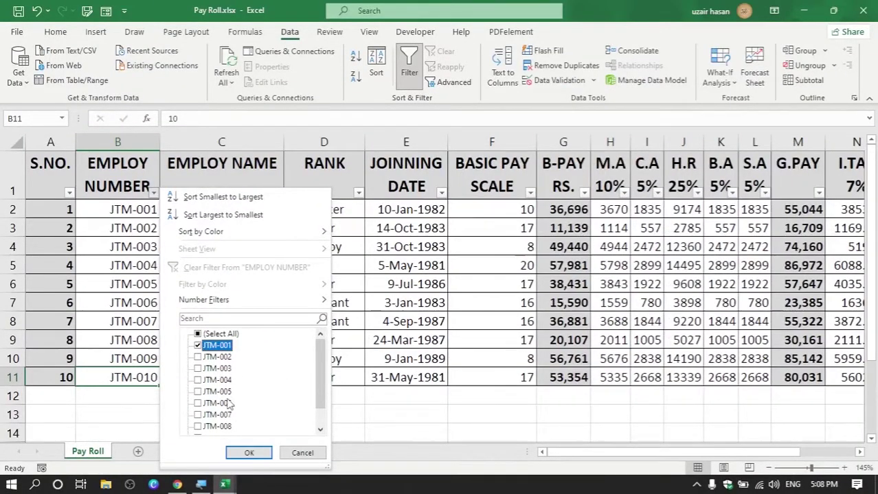
left_click(198, 416)
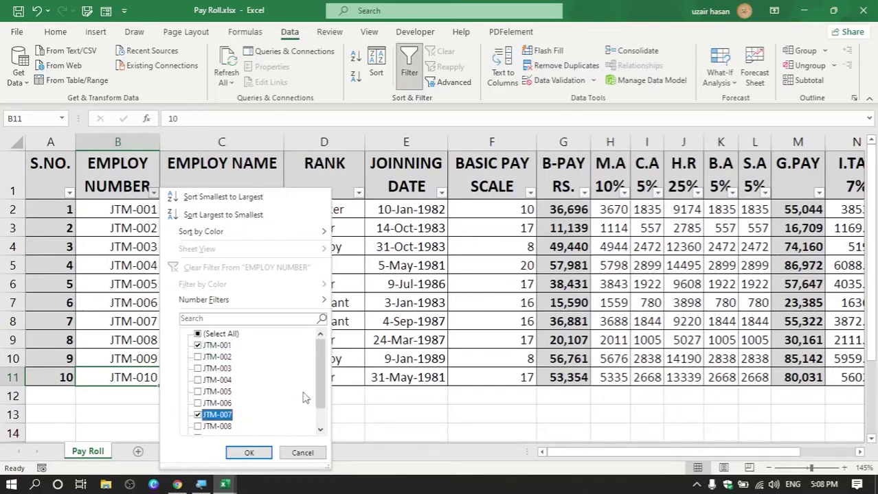
scroll(321, 388, "down", 1)
left_click(197, 427)
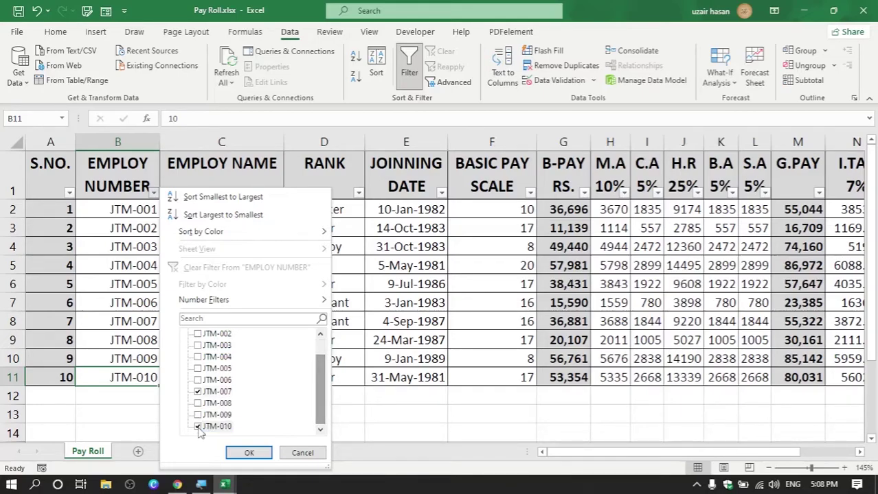
left_click(248, 455)
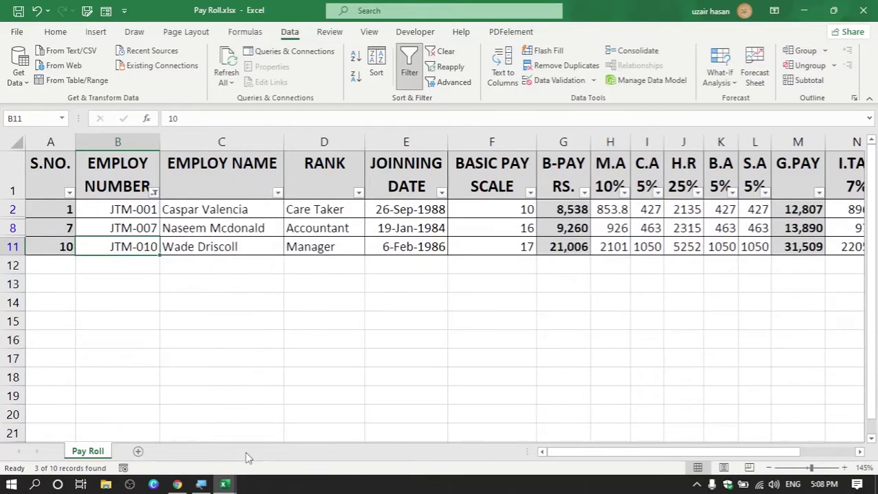
Check the filtered employee rows, preview their printout with a closer look at the table, and return to the sheet
left_click(126, 209)
left_click(124, 228)
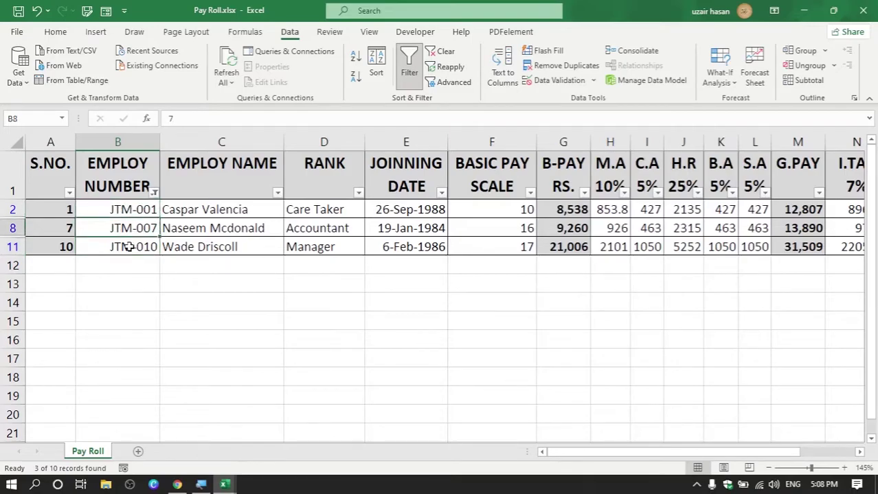
left_click(123, 247)
left_click(194, 295)
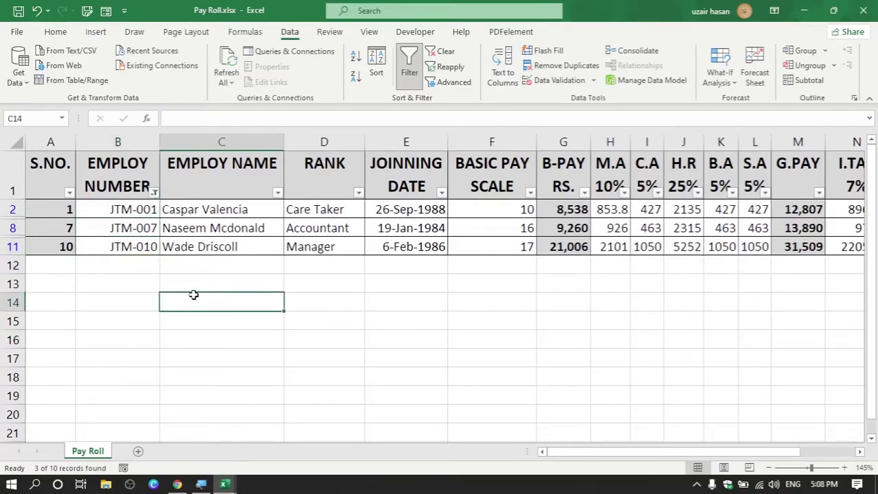
key("ctrl+p")
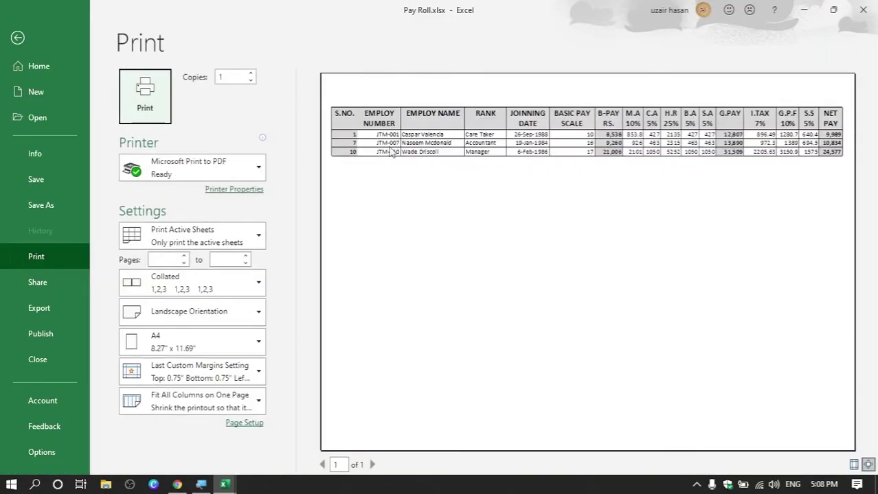
left_click(383, 136)
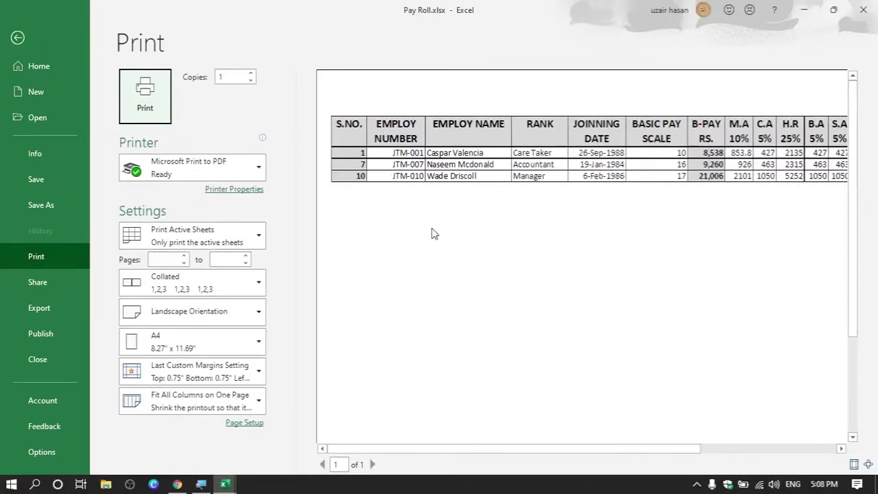
left_click(429, 234)
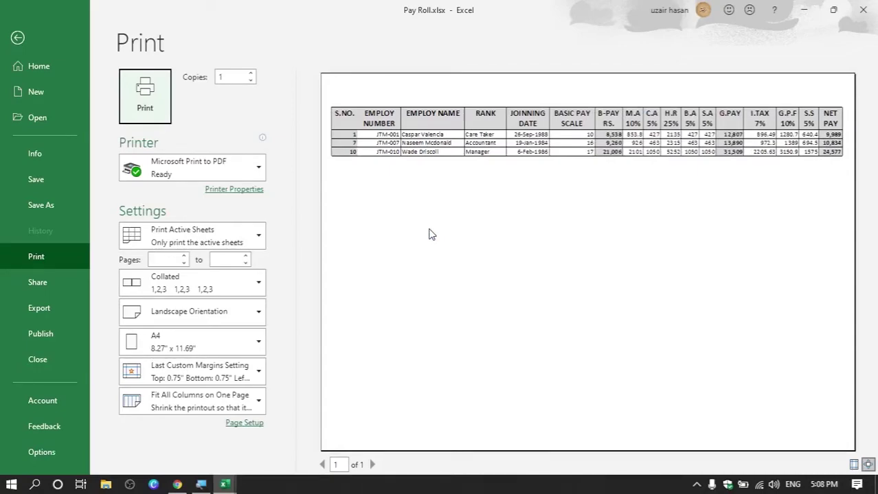
left_click(19, 40)
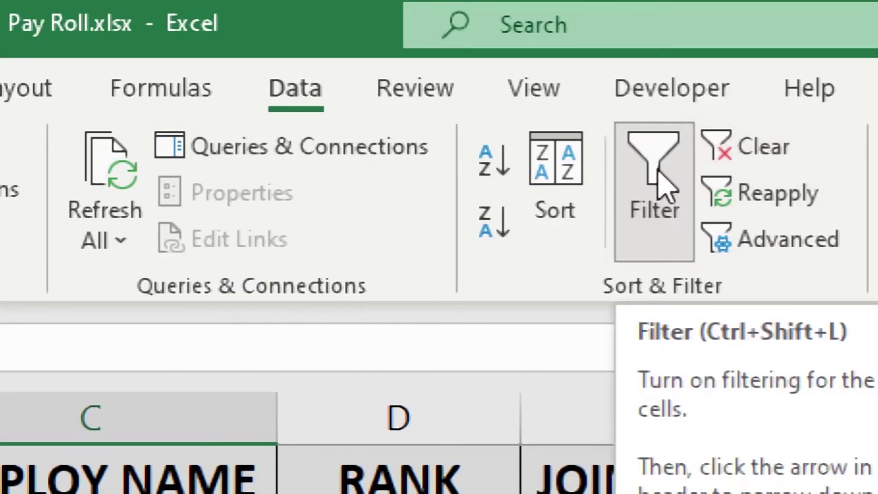
Clear the EMPLOY NUMBER filter so that all employee records are listed again
left_click(657, 177)
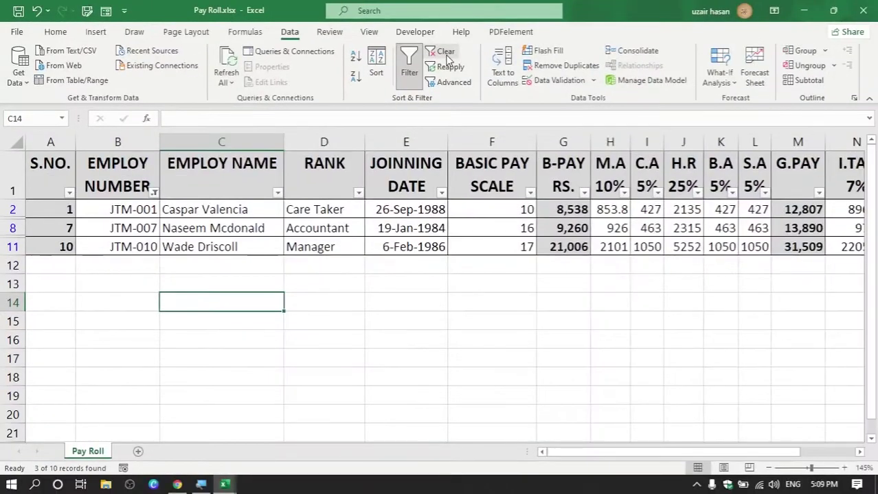
left_click(448, 55)
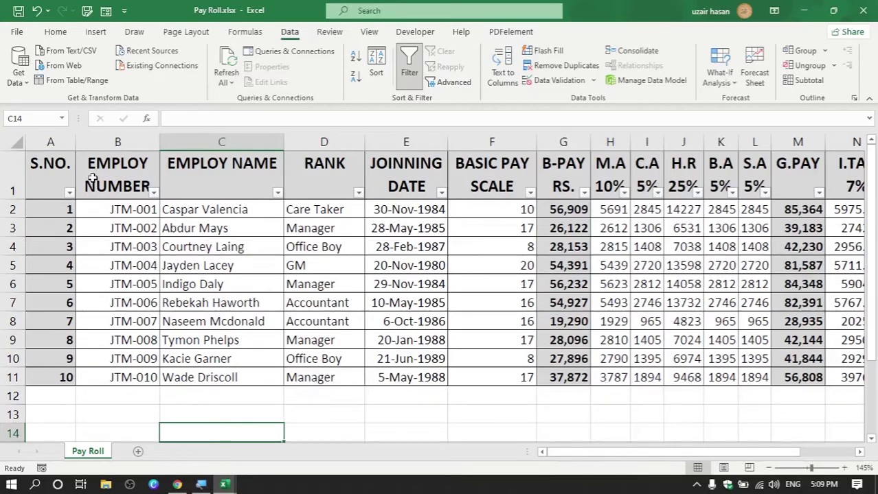
left_click(139, 307)
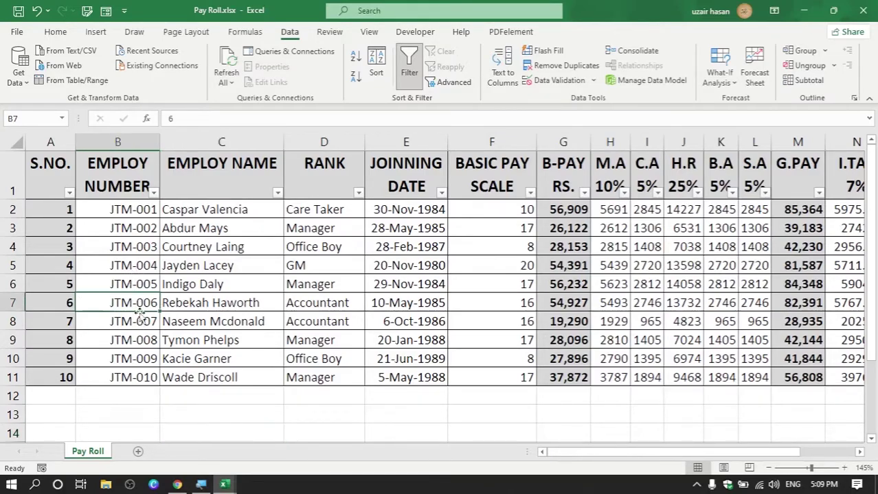
left_click(145, 340)
left_click(144, 358)
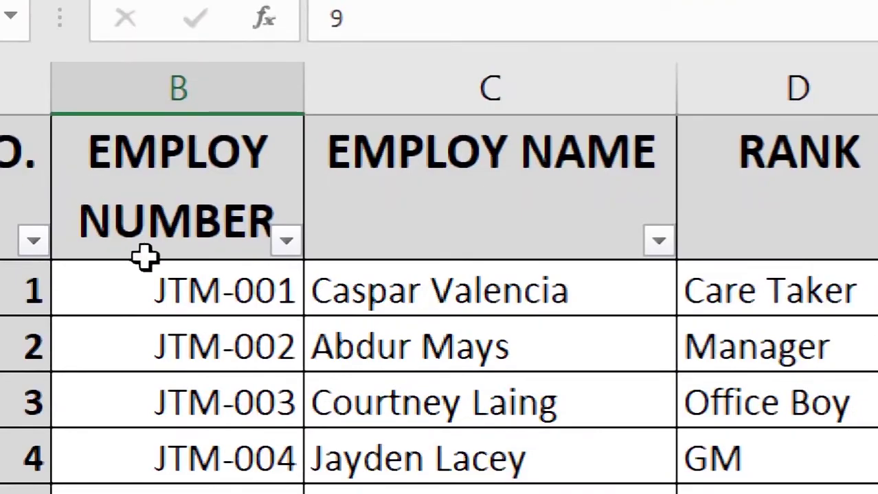
Filter the EMPLOY NUMBER column to only the employees with serial numbers 6, 8 and 9
left_click(154, 192)
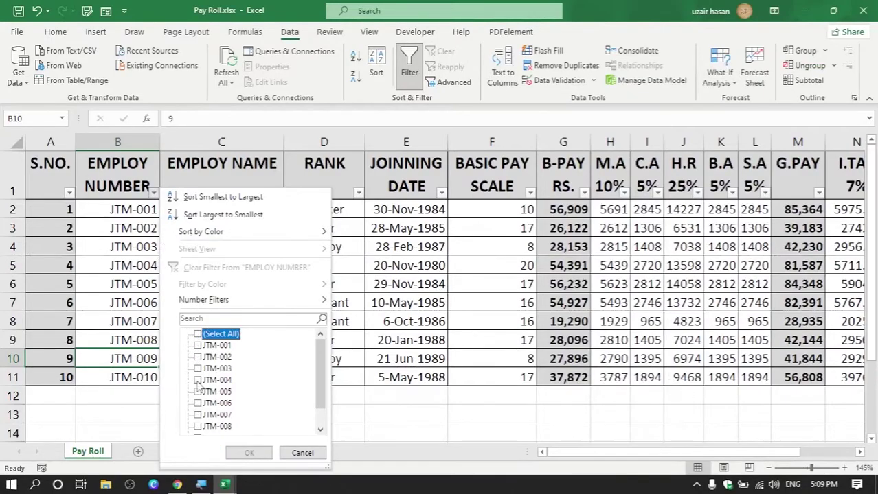
left_click(197, 404)
left_click(199, 428)
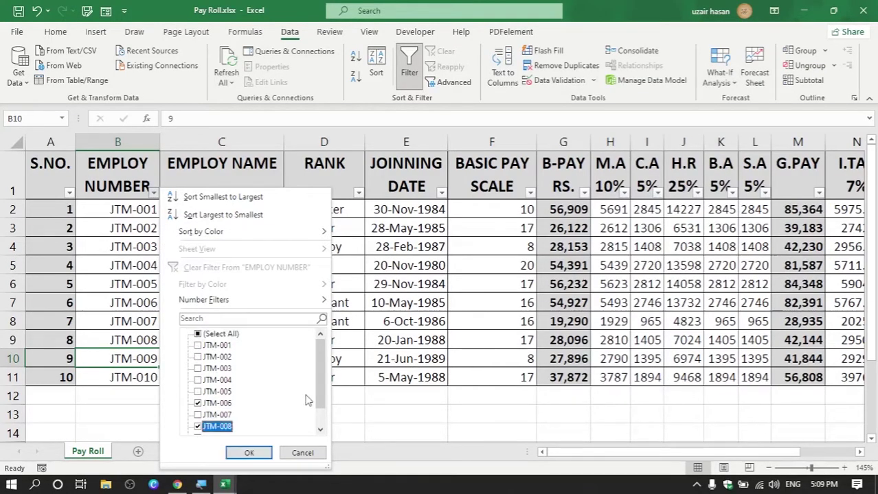
scroll(319, 392, "down", 1)
left_click(198, 427)
left_click(249, 453)
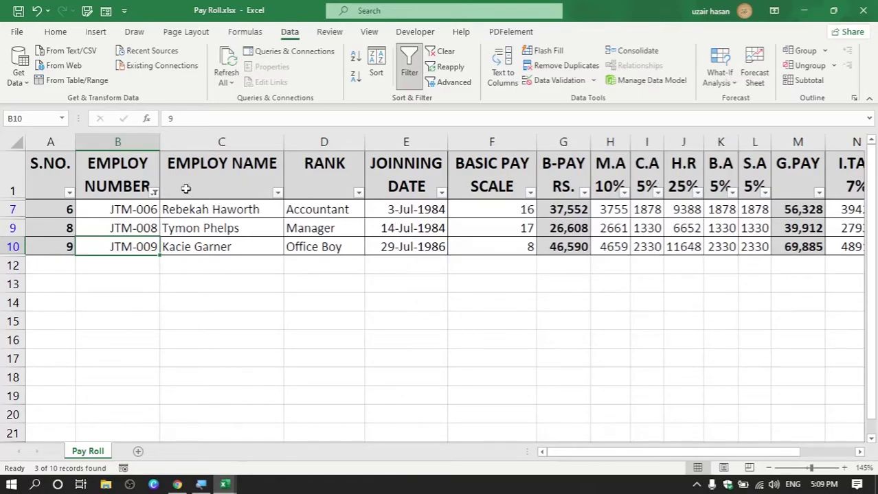
Copy the filtered payroll table with its headers, from S.NO. to NET PAY, into cell A1 of a new sheet
left_click_drag(56, 173, 764, 260)
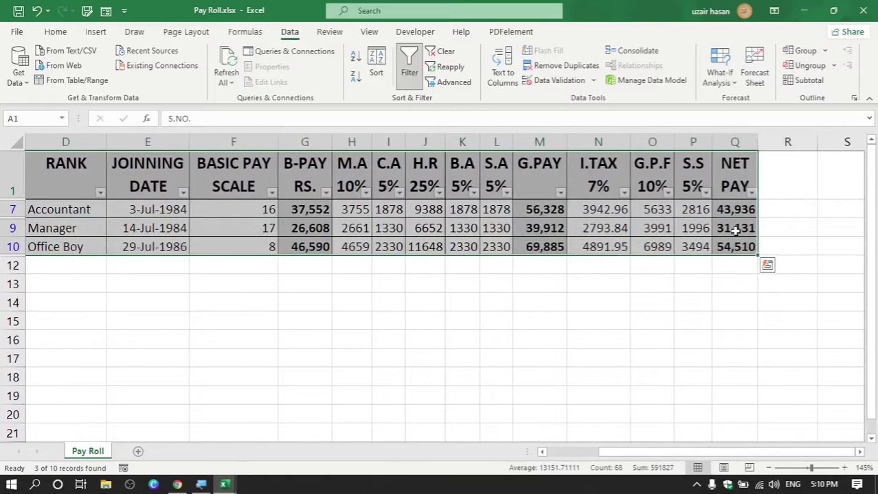
left_click_drag(661, 453, 588, 456)
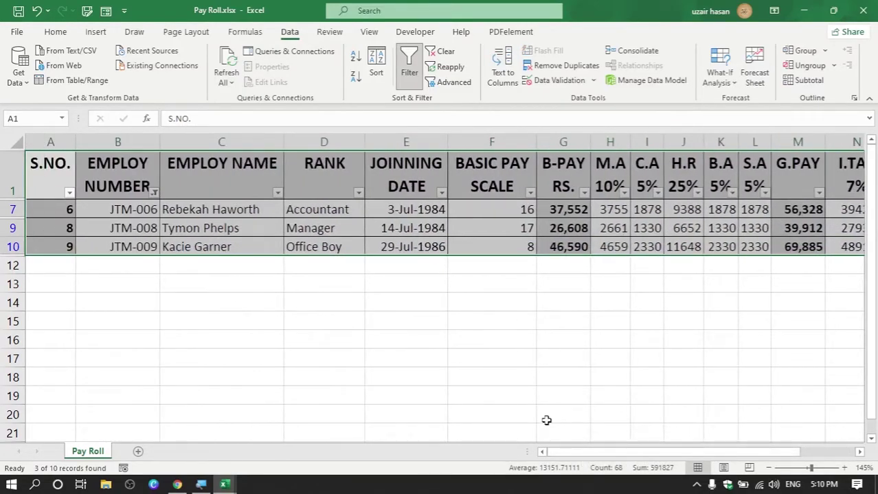
key("ctrl+c")
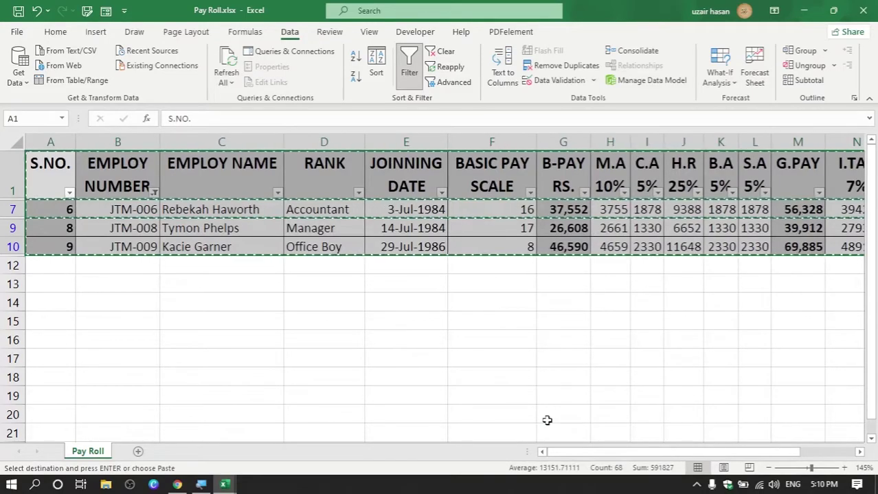
left_click(138, 452)
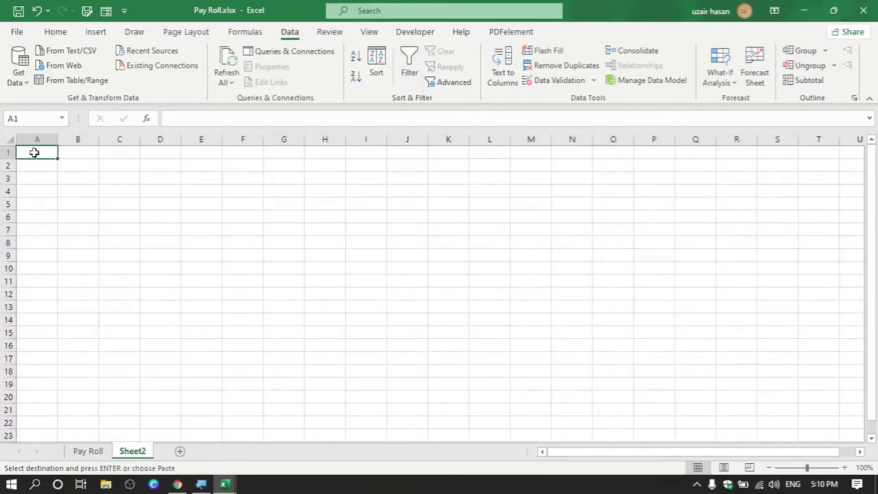
key("ctrl+v")
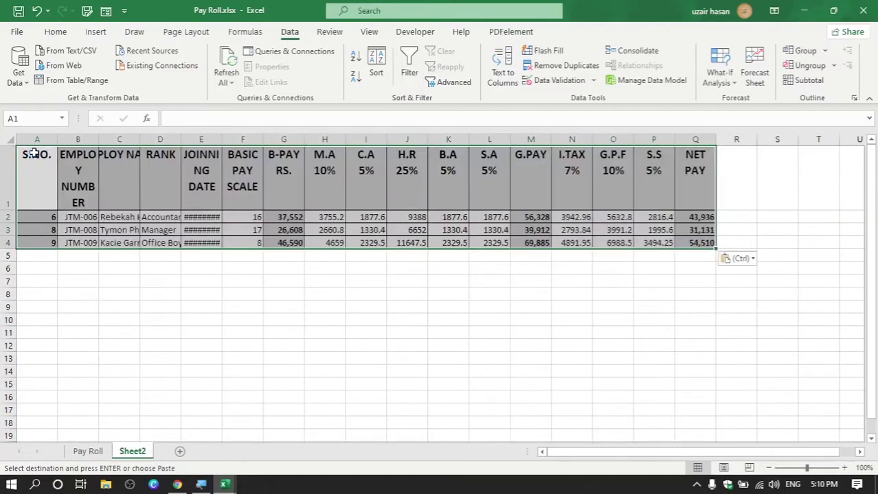
left_click(148, 307)
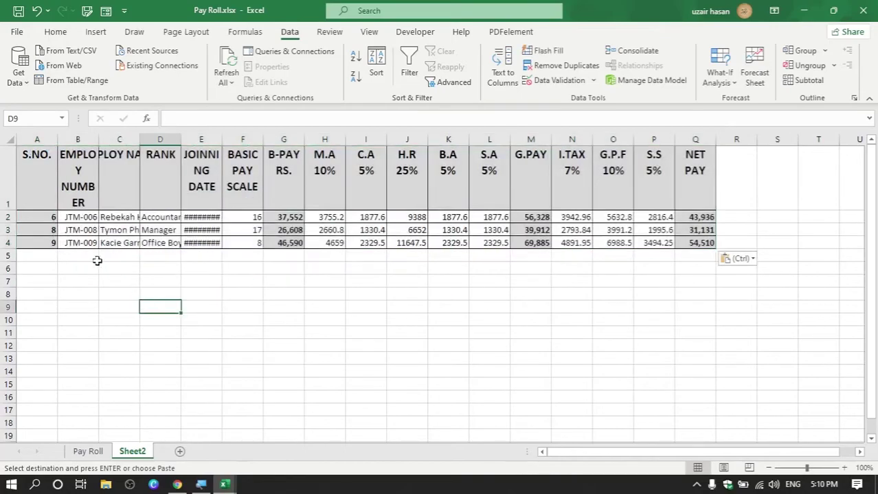
left_click(54, 186)
left_click(224, 245)
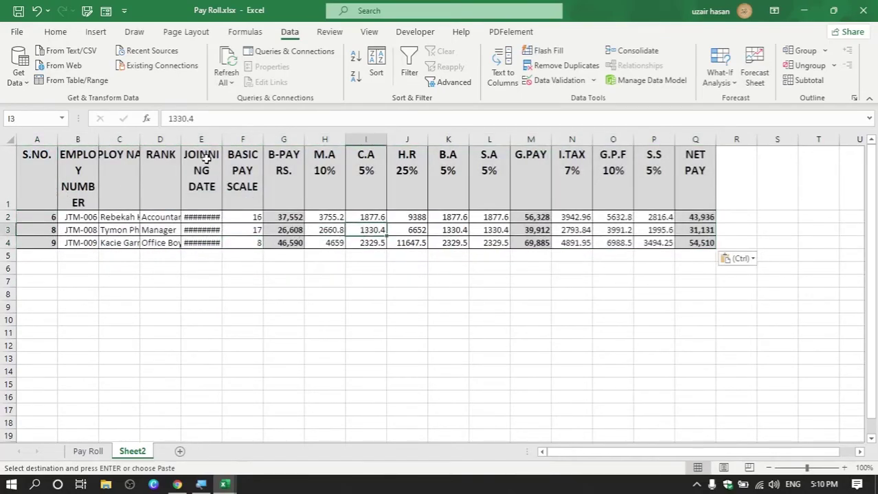
Widen the JOINNING DATE and RANK columns of the pasted table so their contents fit
left_click_drag(222, 140, 262, 139)
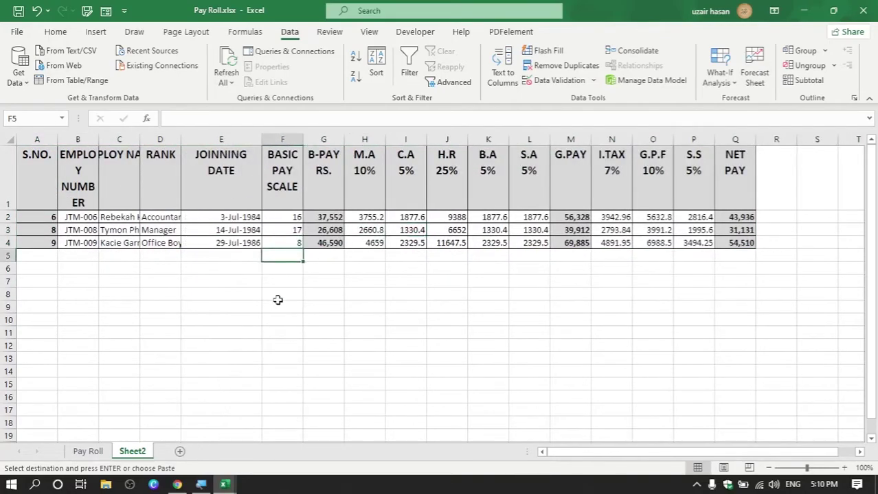
left_click(210, 230)
left_click_drag(181, 140, 192, 140)
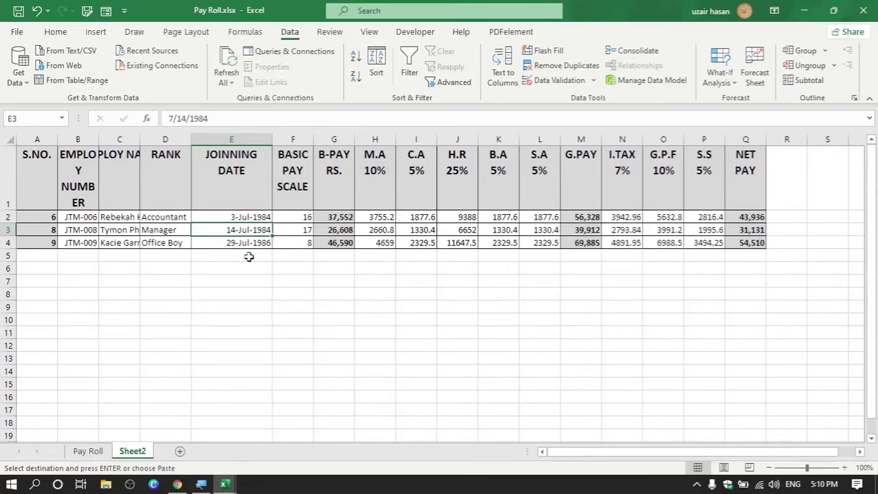
Return to the Pay Roll sheet, cancel the copy selection, and preview the printout of the filtered records
left_click(89, 451)
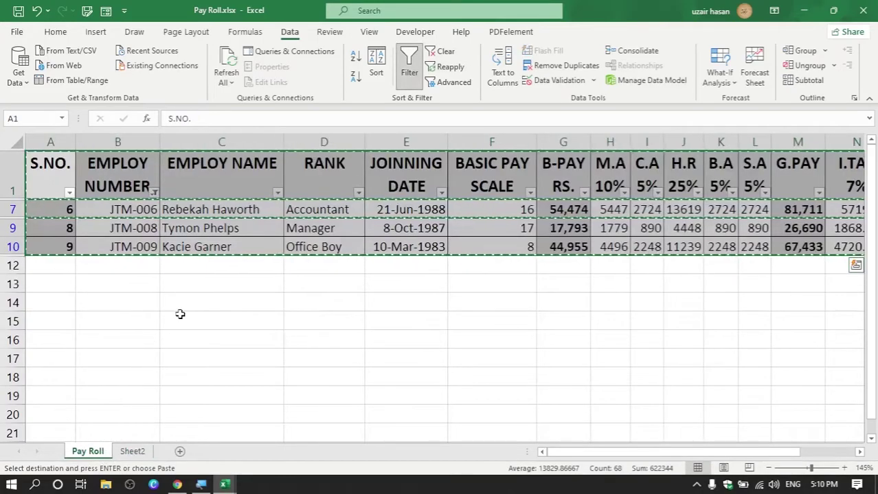
left_click(180, 317)
key("BackSpace")
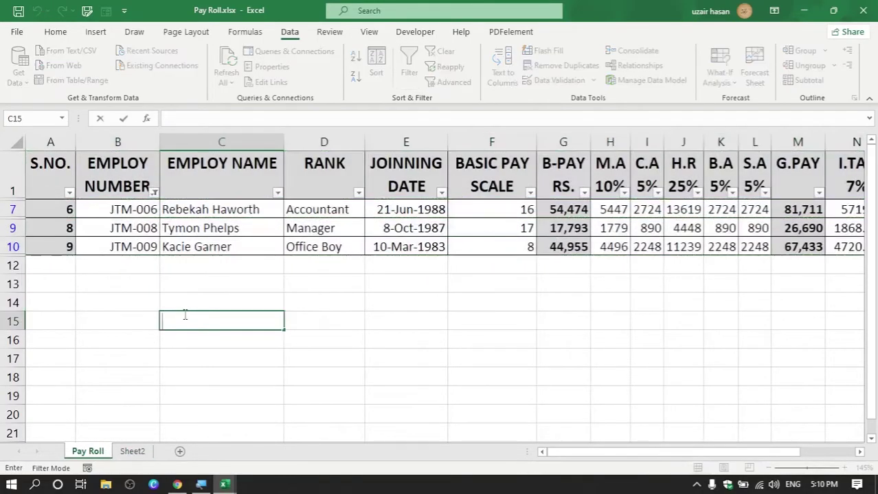
left_click(220, 352)
key("ctrl+p")
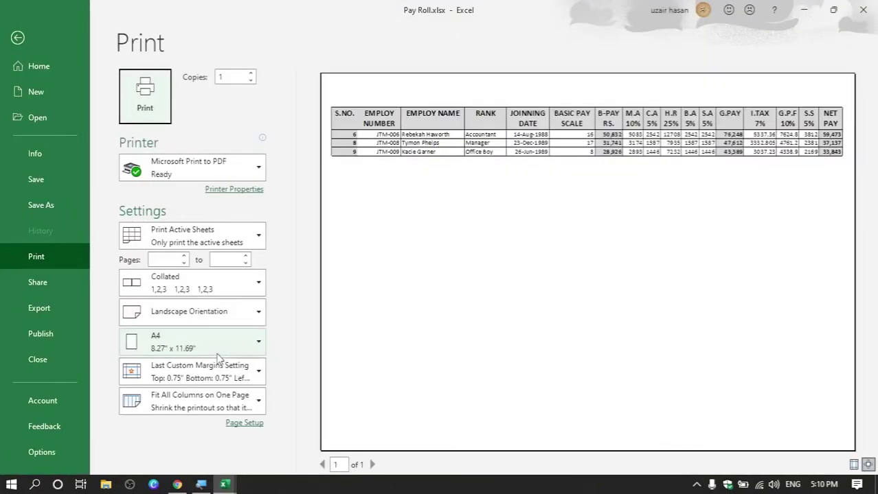
key("Escape")
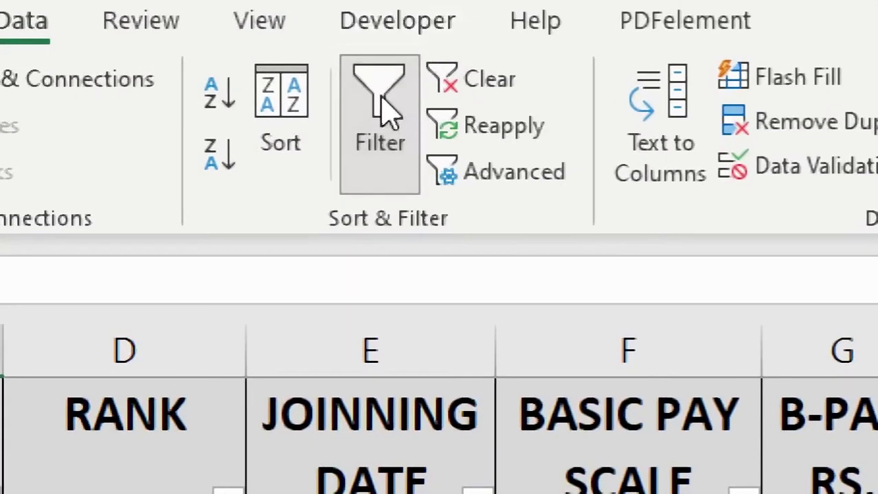
Clear the filter on the Pay Roll sheet to list every employee record
left_click(487, 86)
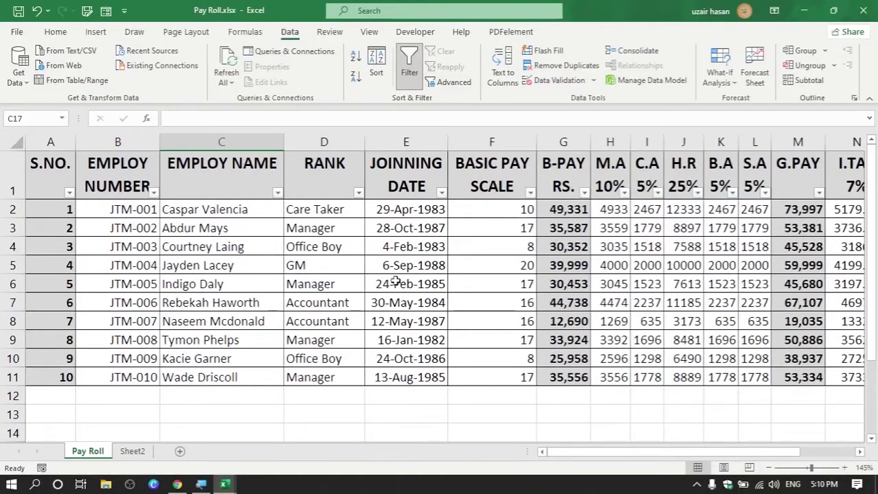
left_click_drag(625, 458, 569, 457)
left_click(576, 375)
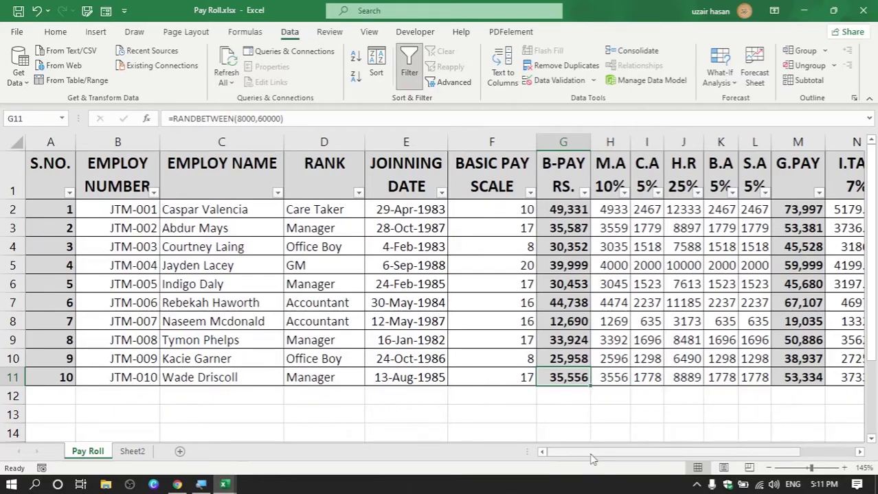
left_click_drag(589, 453, 651, 460)
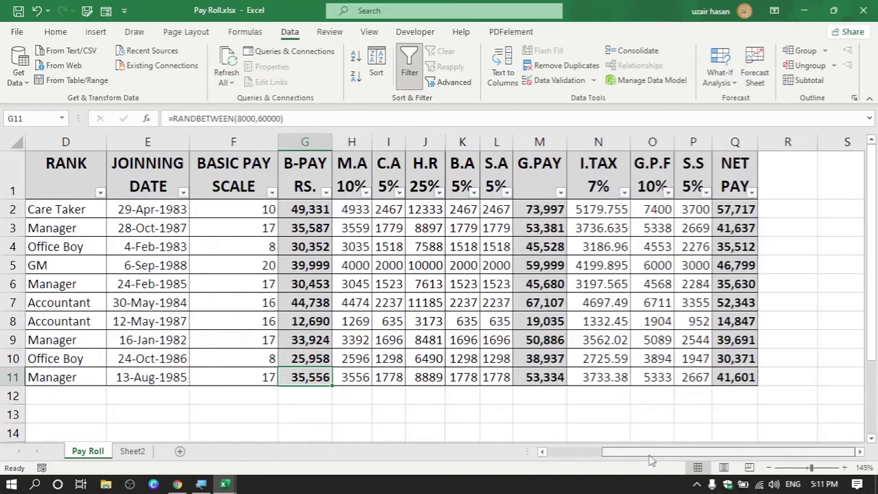
left_click_drag(650, 462, 642, 462)
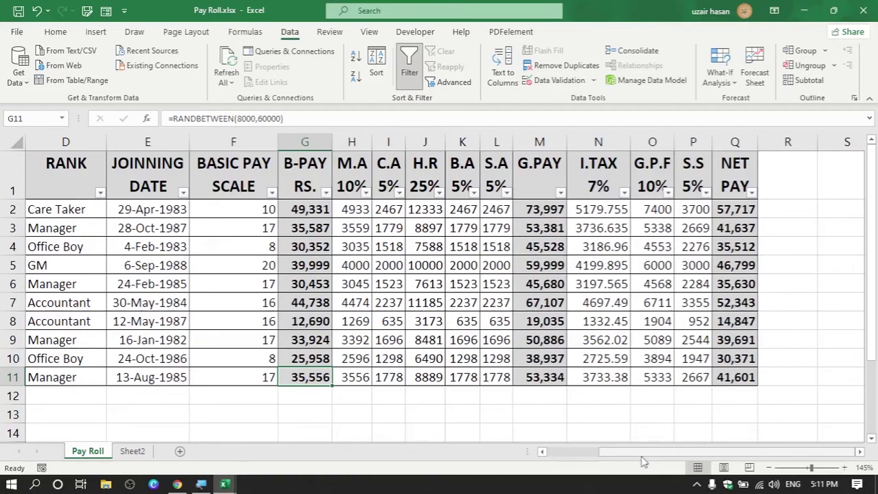
left_click_drag(642, 462, 594, 460)
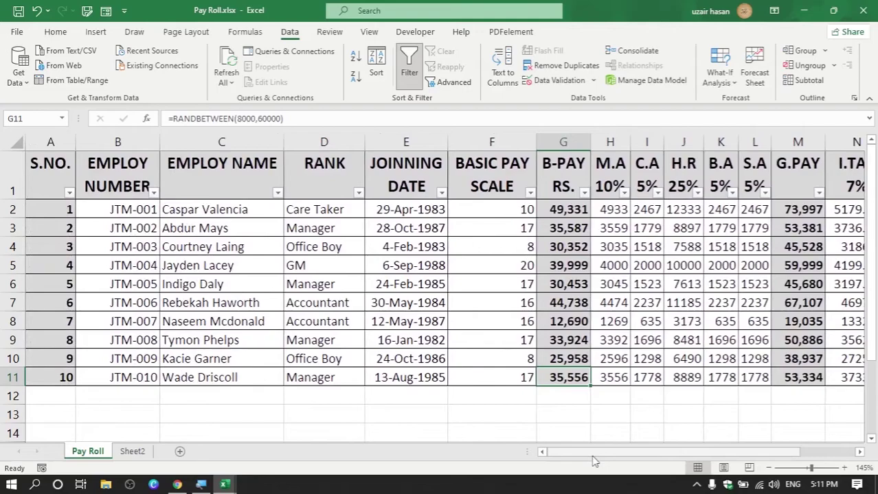